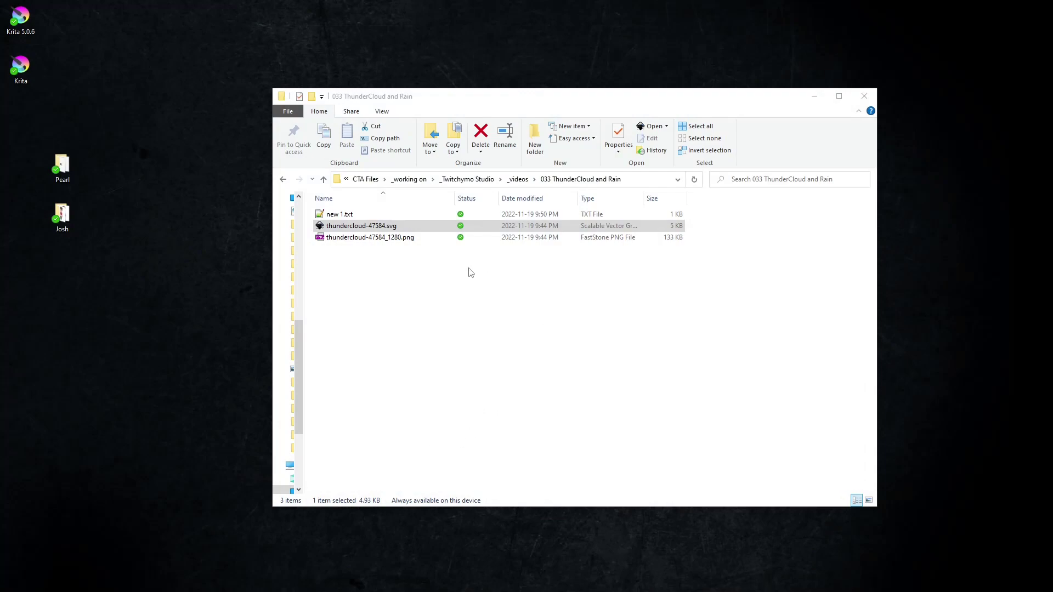
Step: Preview the image thundercloud-47584_1280.png from the 033 ThunderCloud and Rain folder, and close the viewer
click(370, 228)
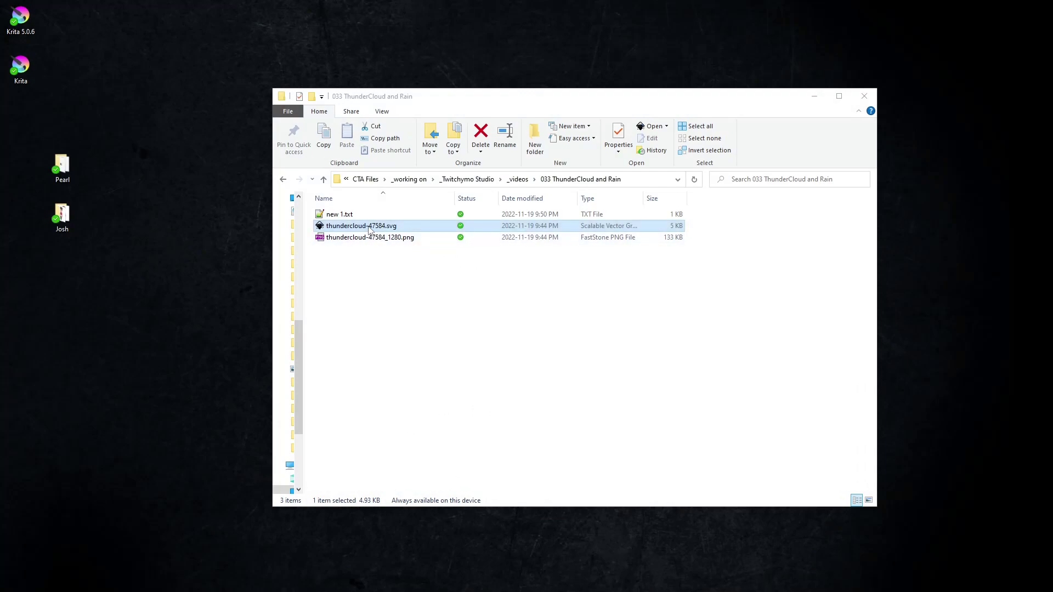
click(370, 237)
click(98, 209)
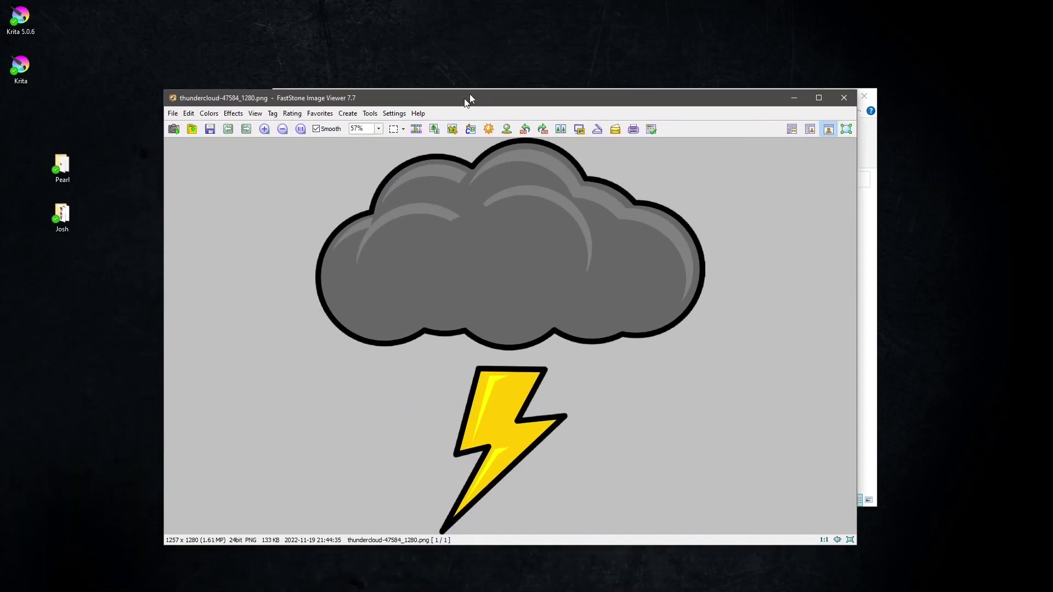
drag(468, 99, 460, 53)
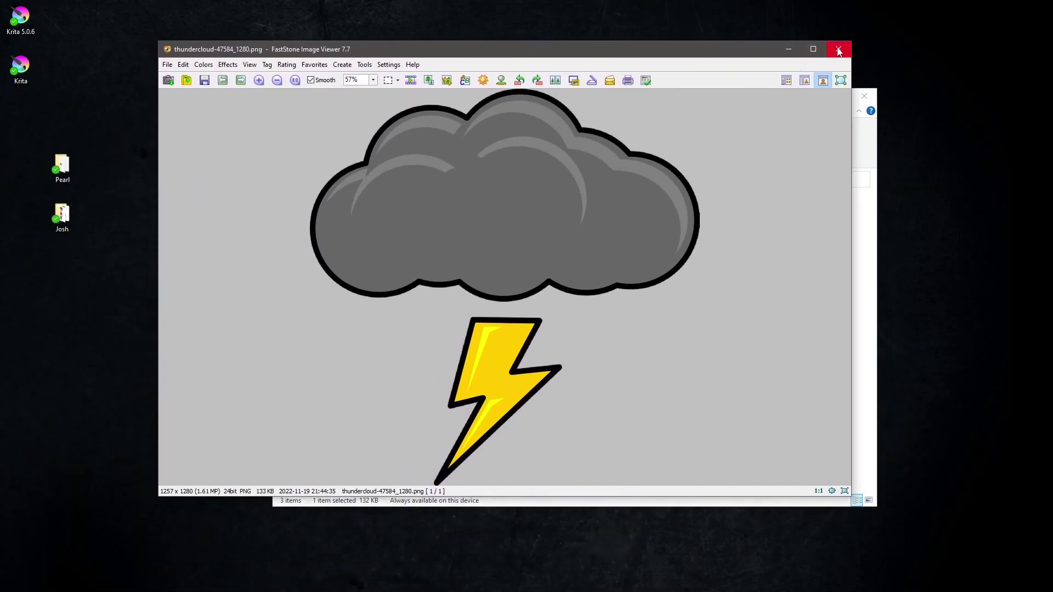
click(838, 50)
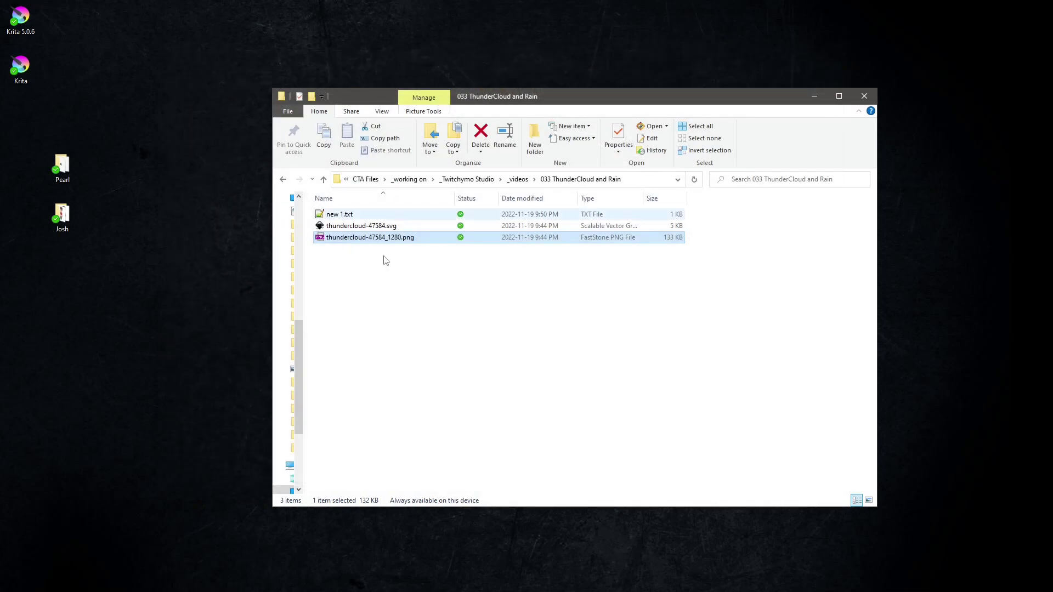
Step: Open the vector file thundercloud-47584.svg from the same folder in Inkscape
key(Up)
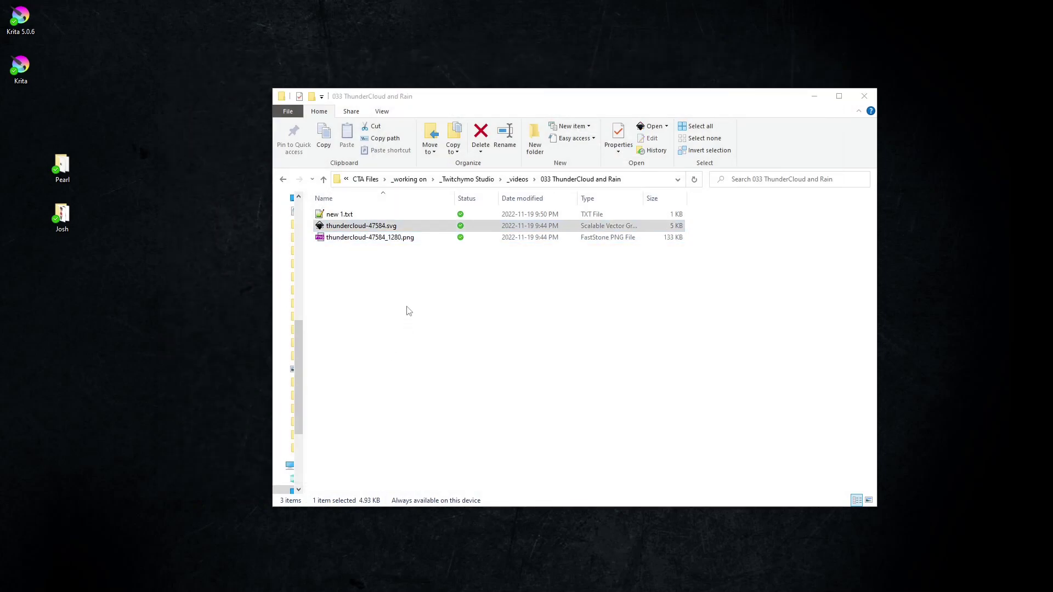
double_click(358, 228)
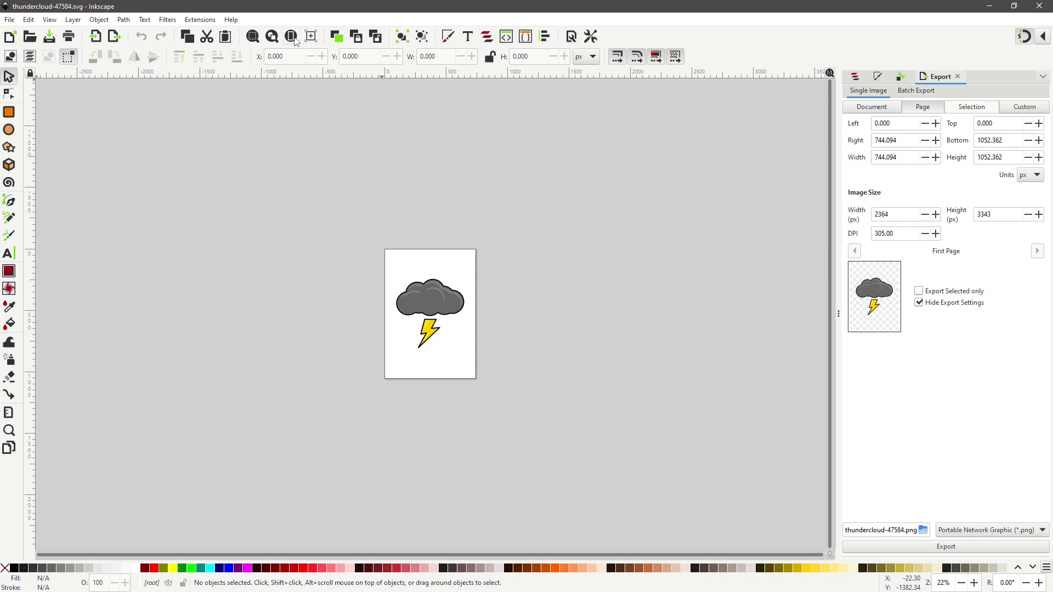
click(292, 37)
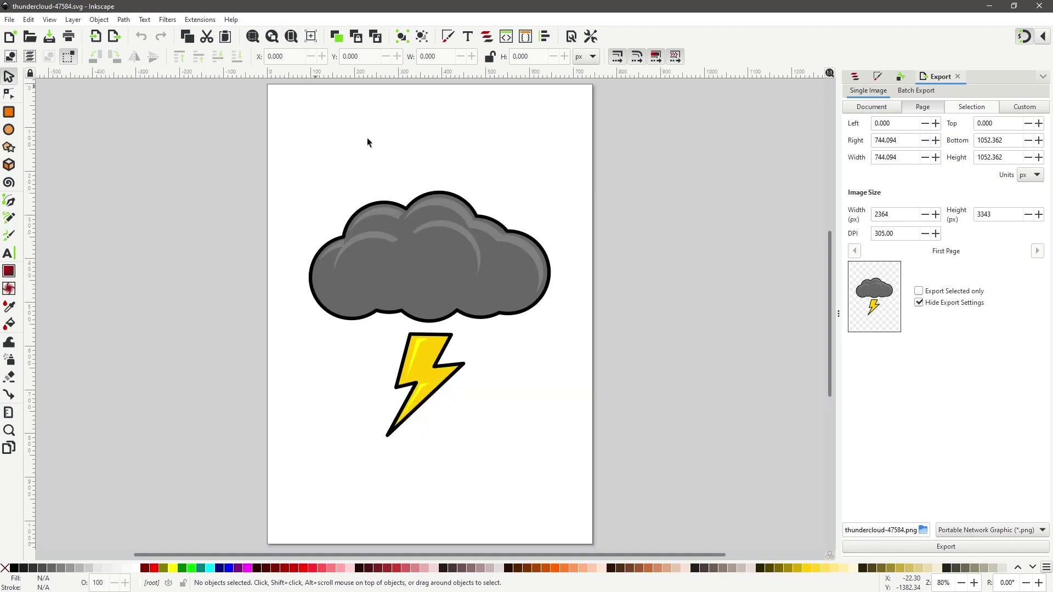
Step: Add two new layers to the document, one named Cloud and one above it named Lightning
click(854, 78)
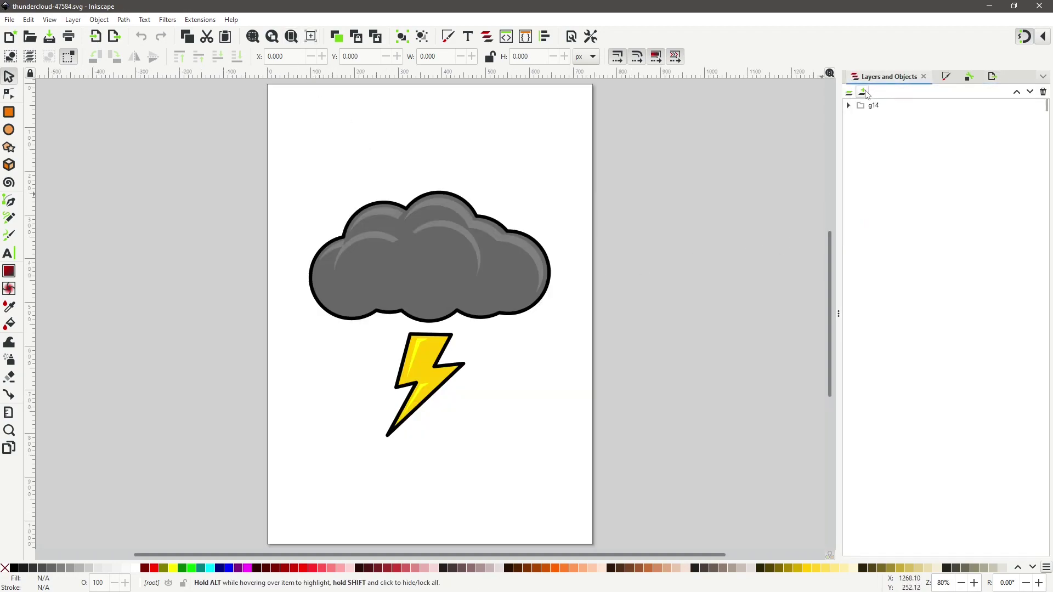
click(864, 92)
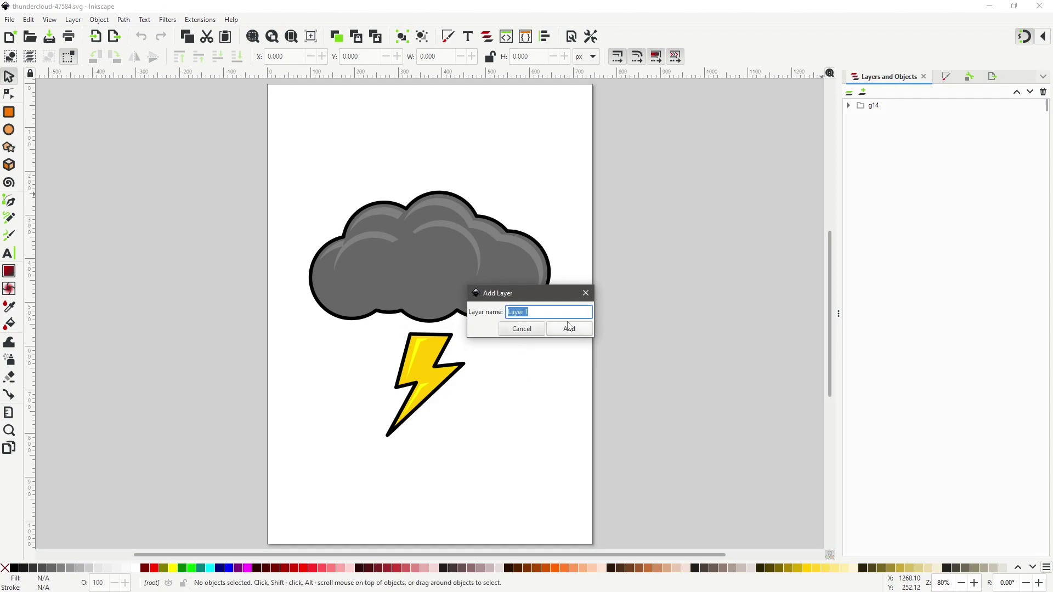
text(Cloud)
click(574, 332)
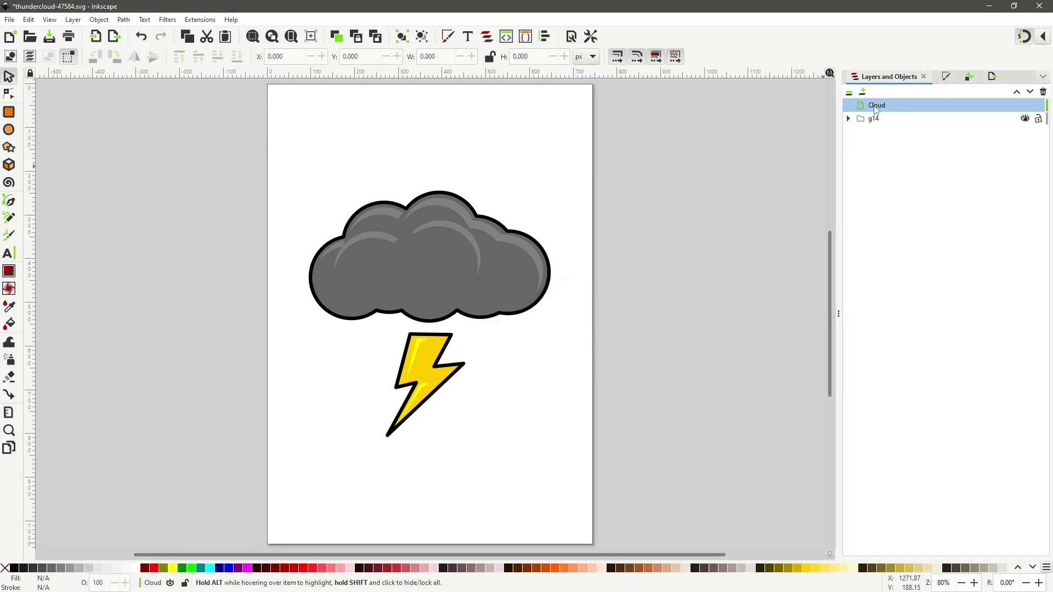
click(865, 92)
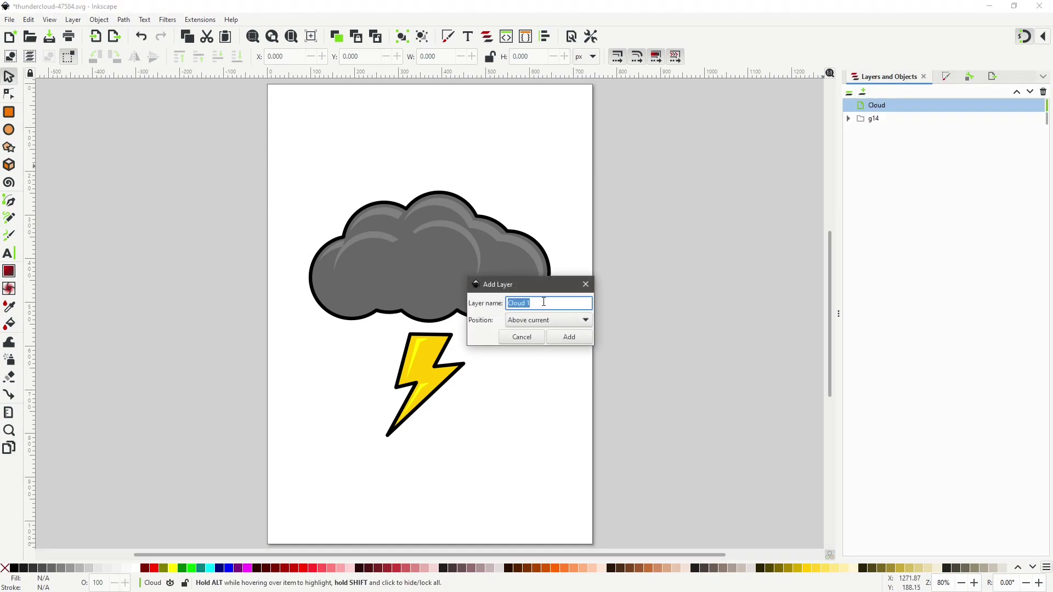
text(Lightning)
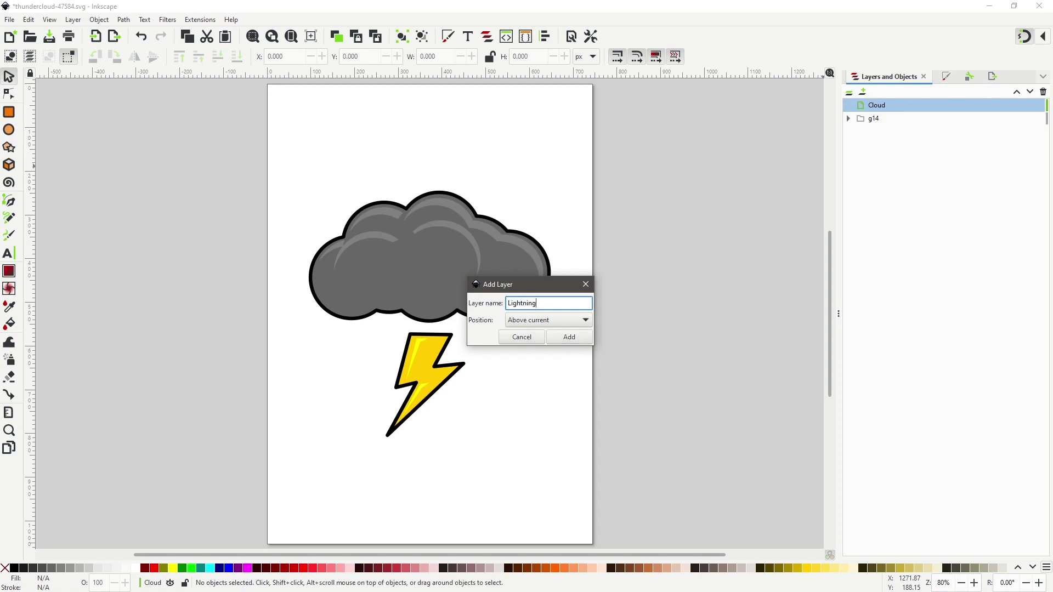
click(567, 339)
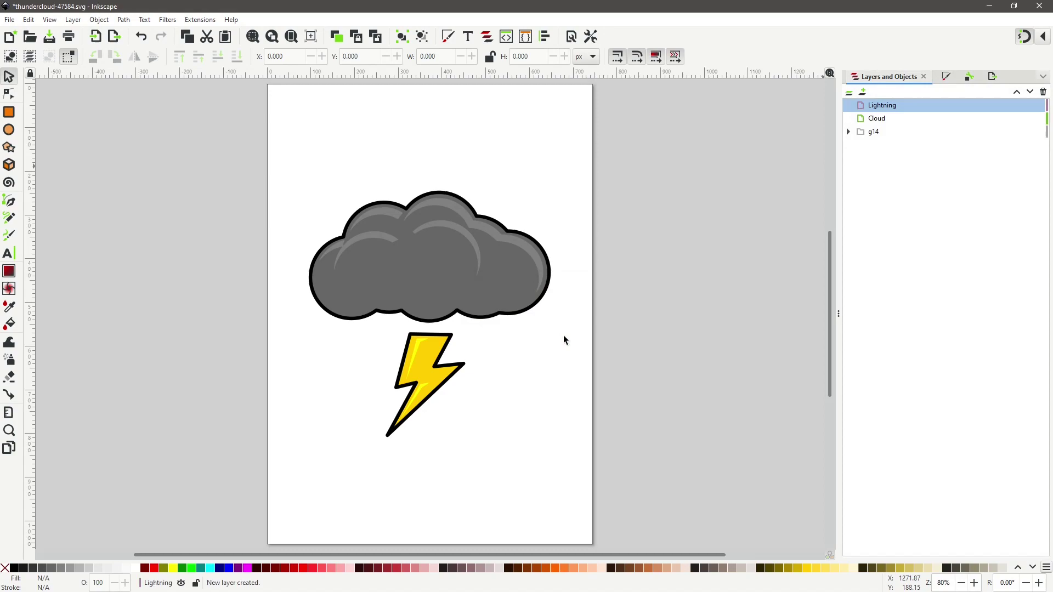
Step: Expand group g14 and examine each of its paths to tell which belong to the cloud and which to the lightning bolt
click(849, 132)
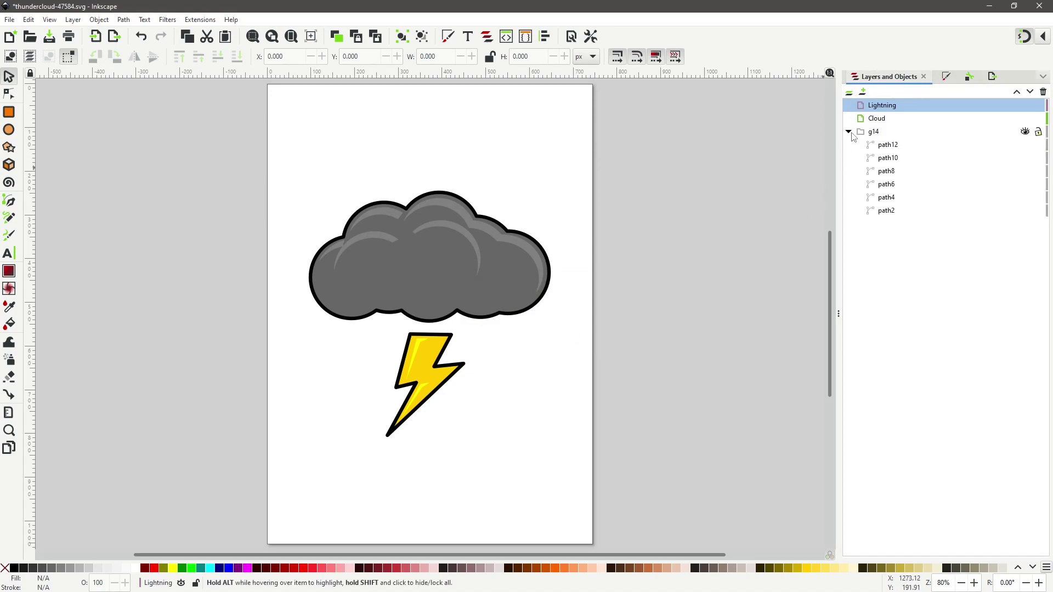
click(888, 146)
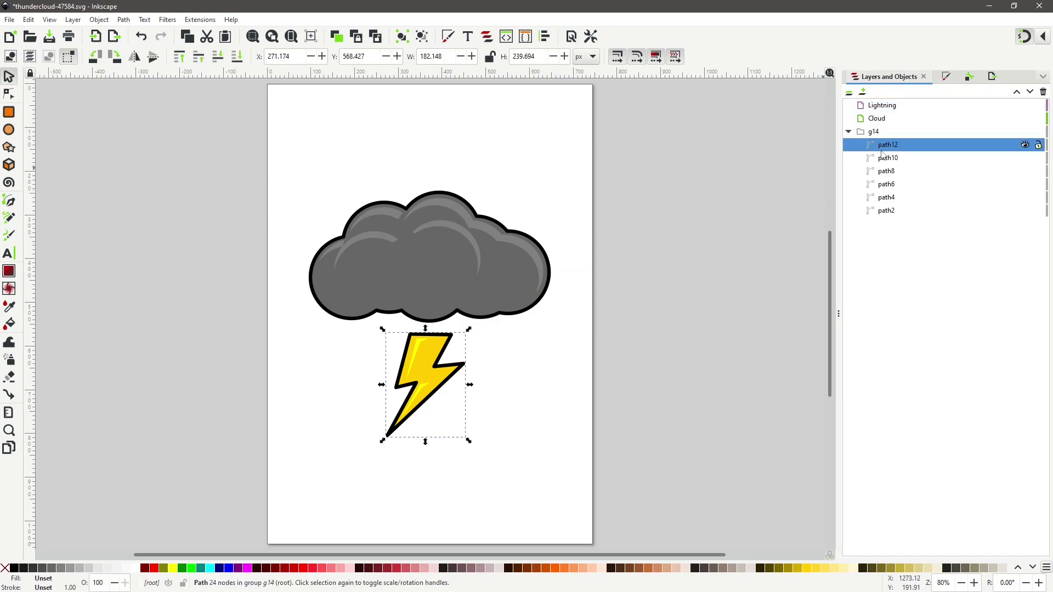
click(893, 163)
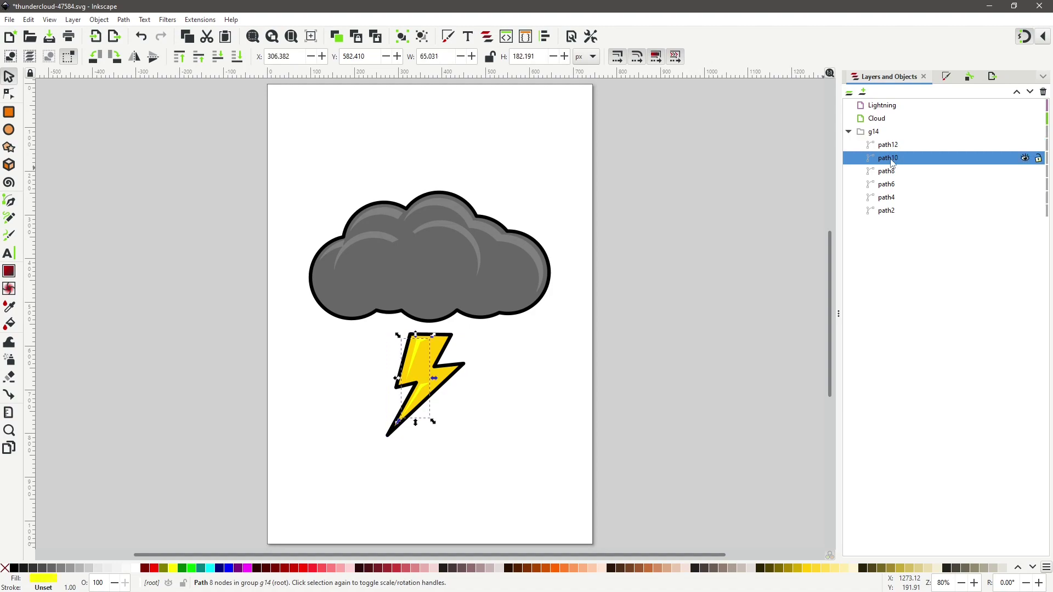
click(890, 174)
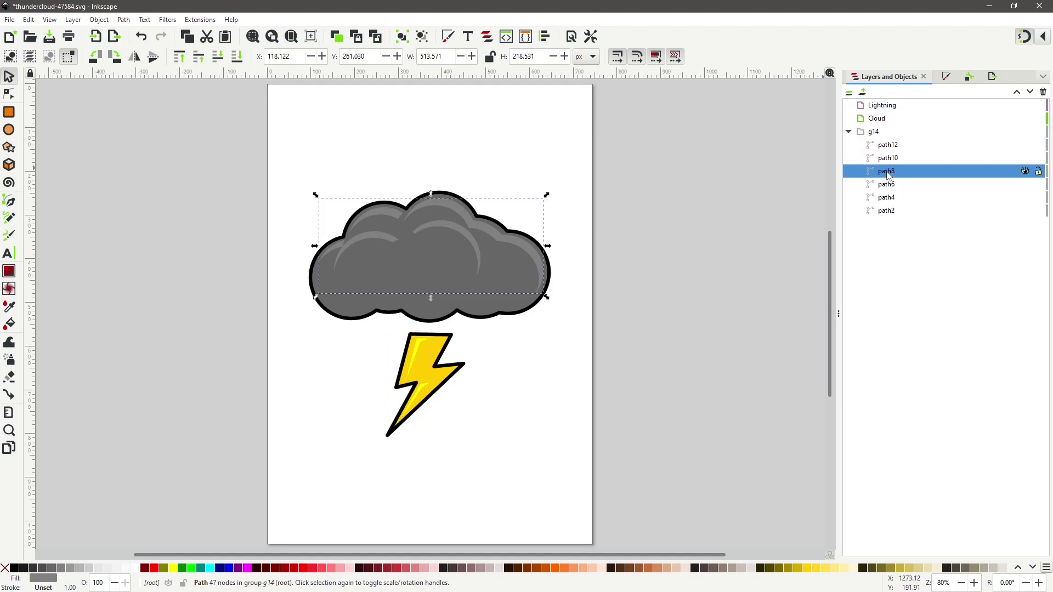
click(890, 188)
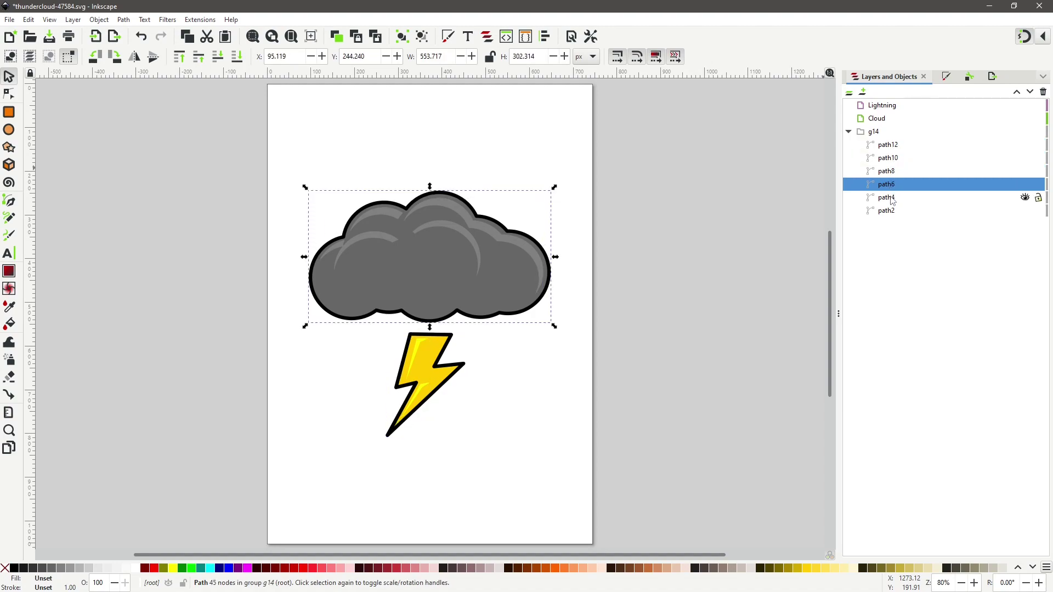
click(892, 198)
click(887, 213)
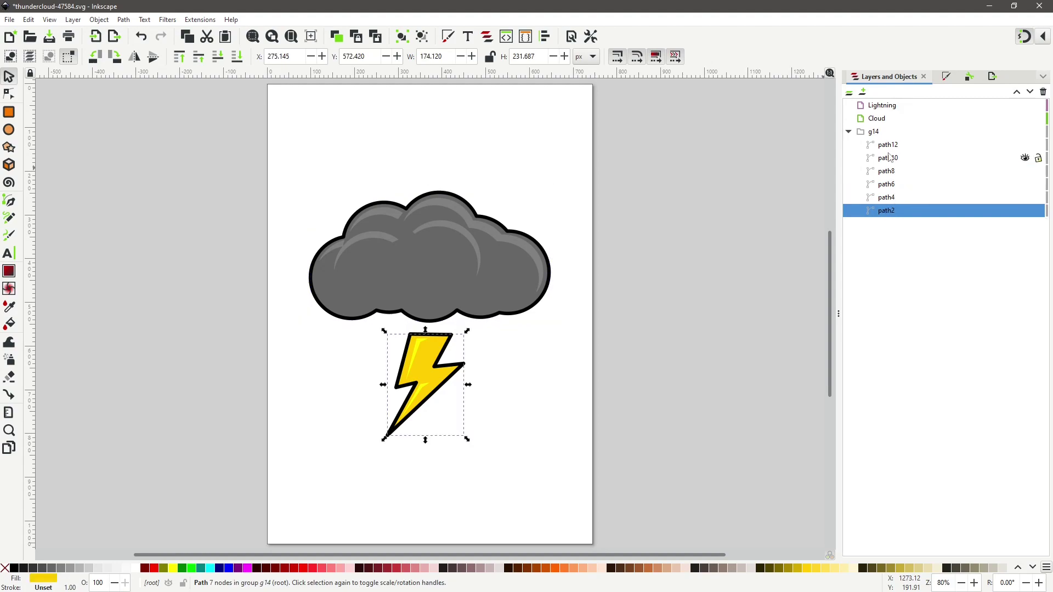
Step: Move path12, path10 and path2 from group g14 into the Lightning layer and hide that layer
click(892, 146)
shift+click(891, 159)
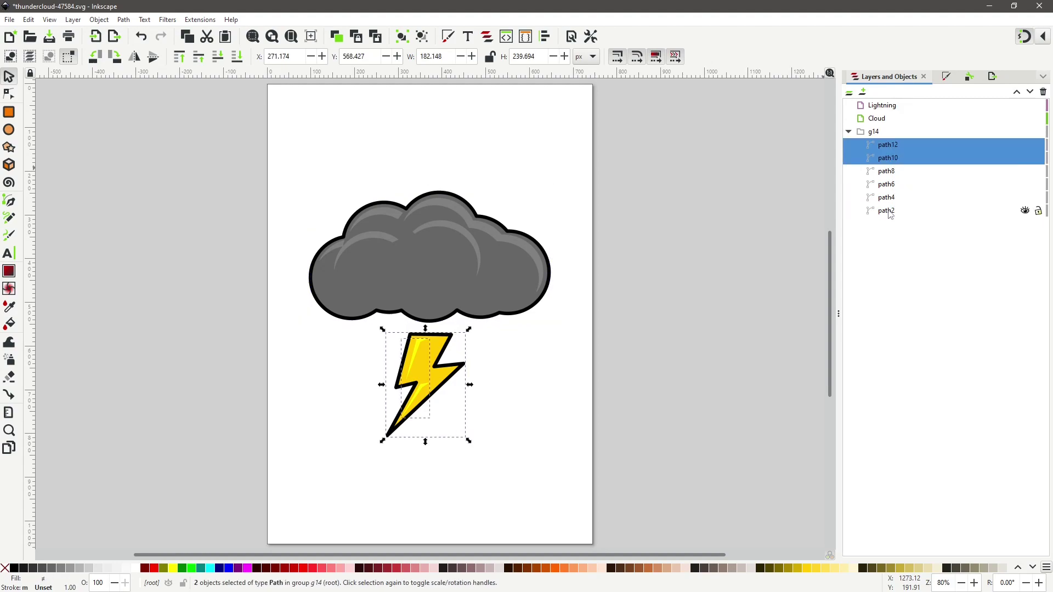
ctrl+click(890, 211)
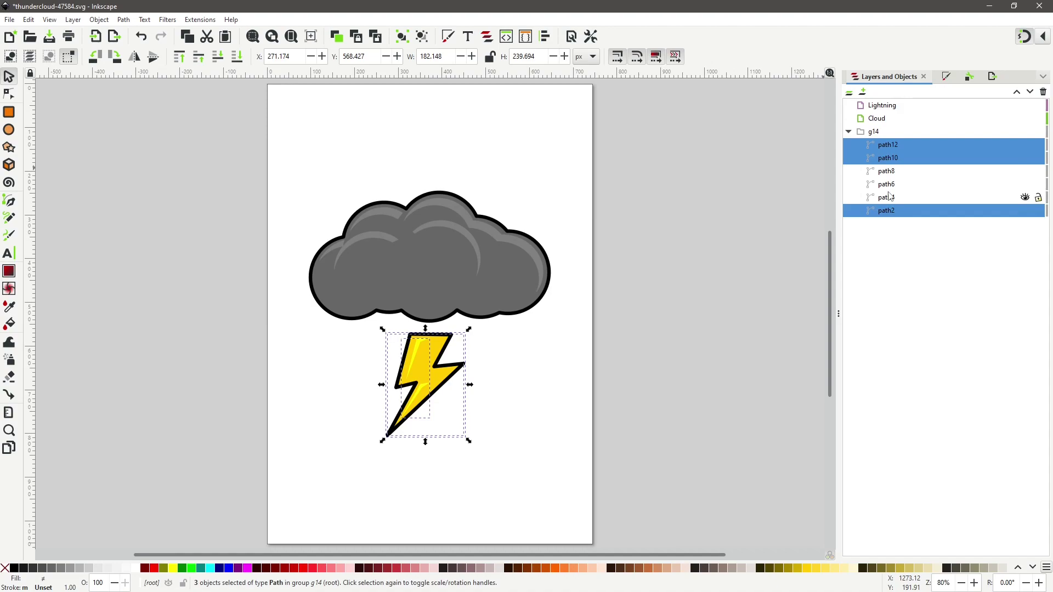
drag(891, 158, 912, 109)
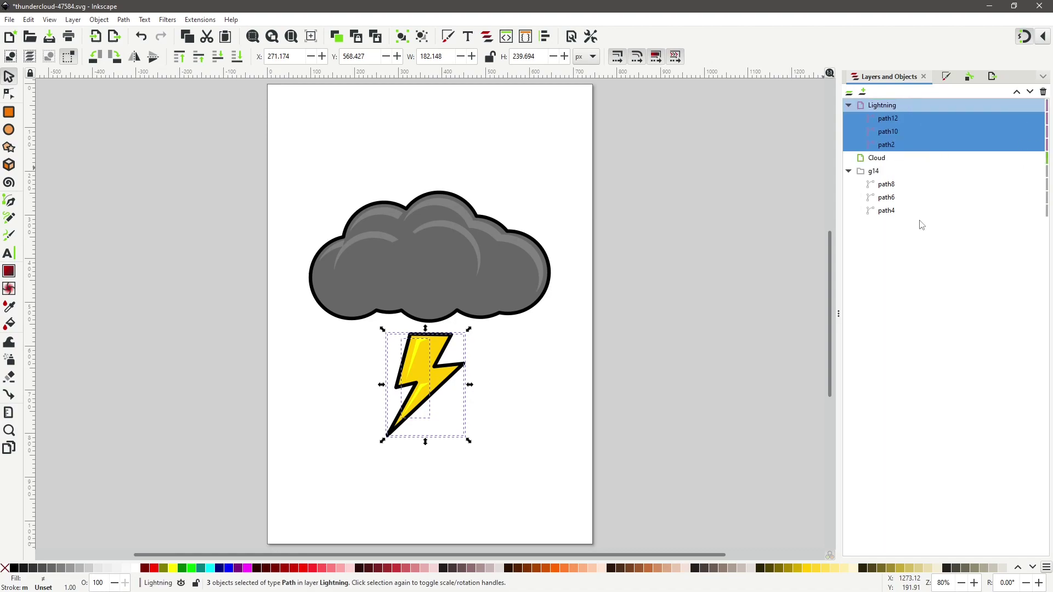
click(1025, 105)
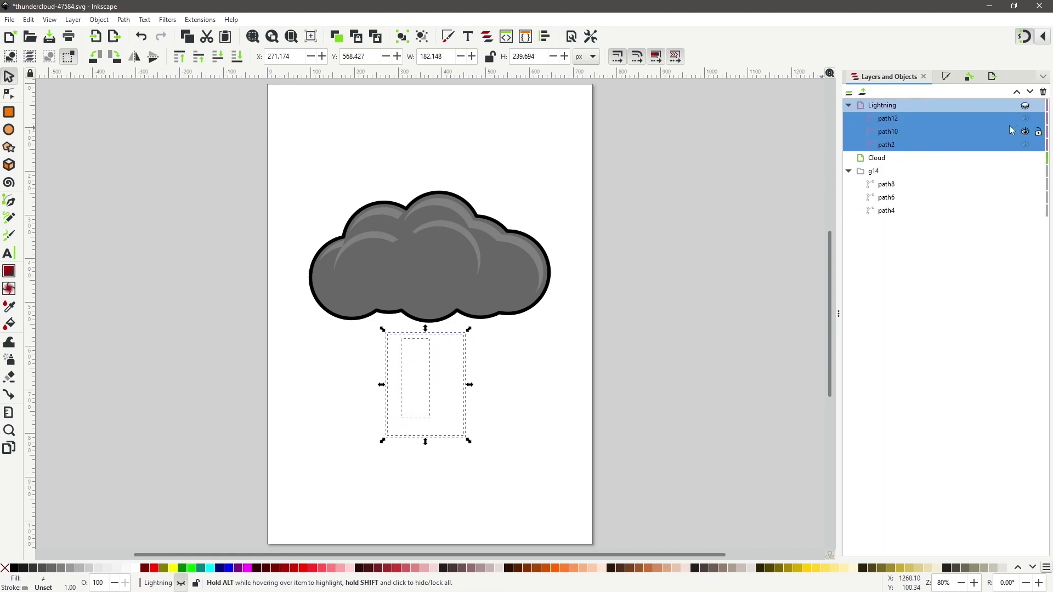
Step: Move path8, path6 and path4 from group g14 into the Cloud layer and hide that layer
click(947, 210)
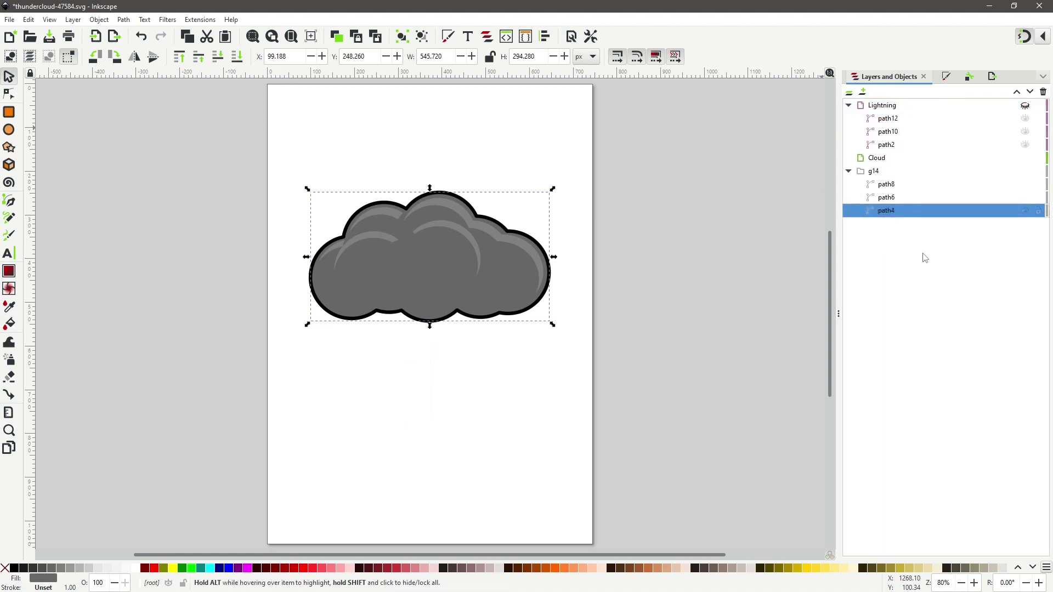
shift+click(887, 186)
drag(887, 202, 919, 159)
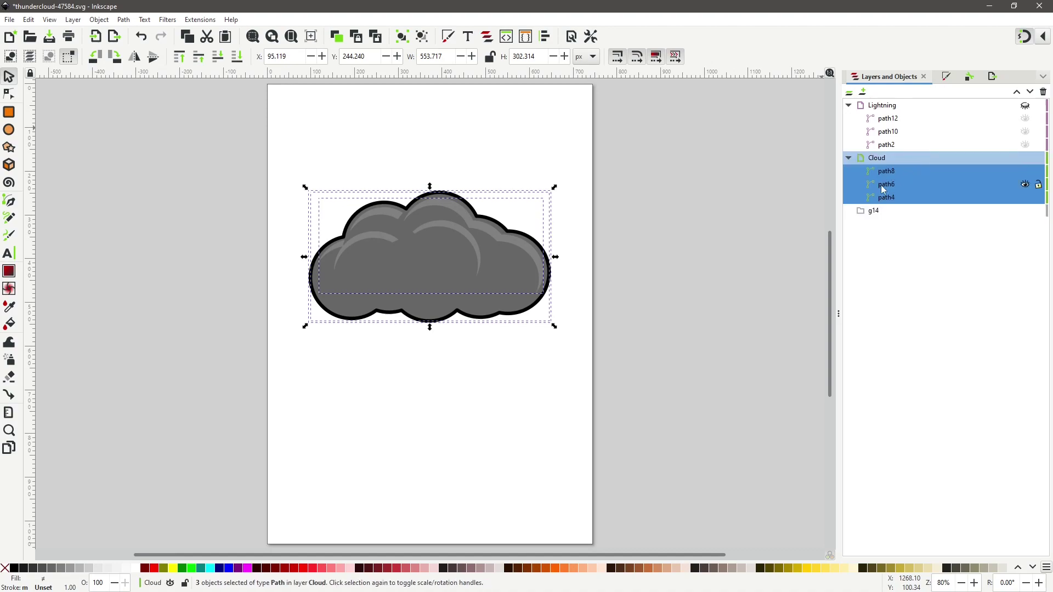
click(1025, 158)
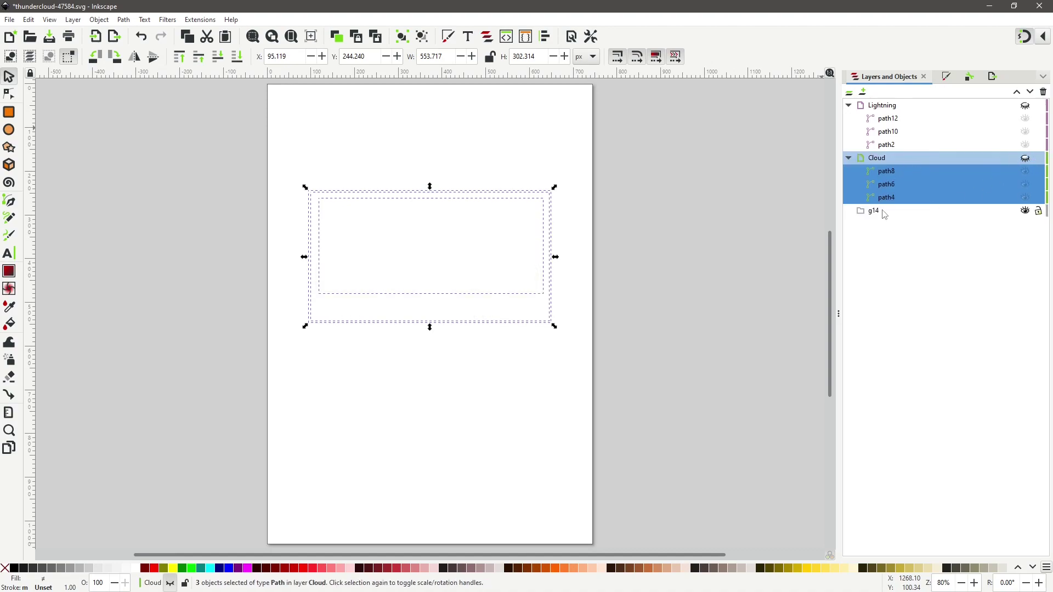
Step: Delete the empty group g14 and make the Lightning and Cloud layers visible again
click(884, 213)
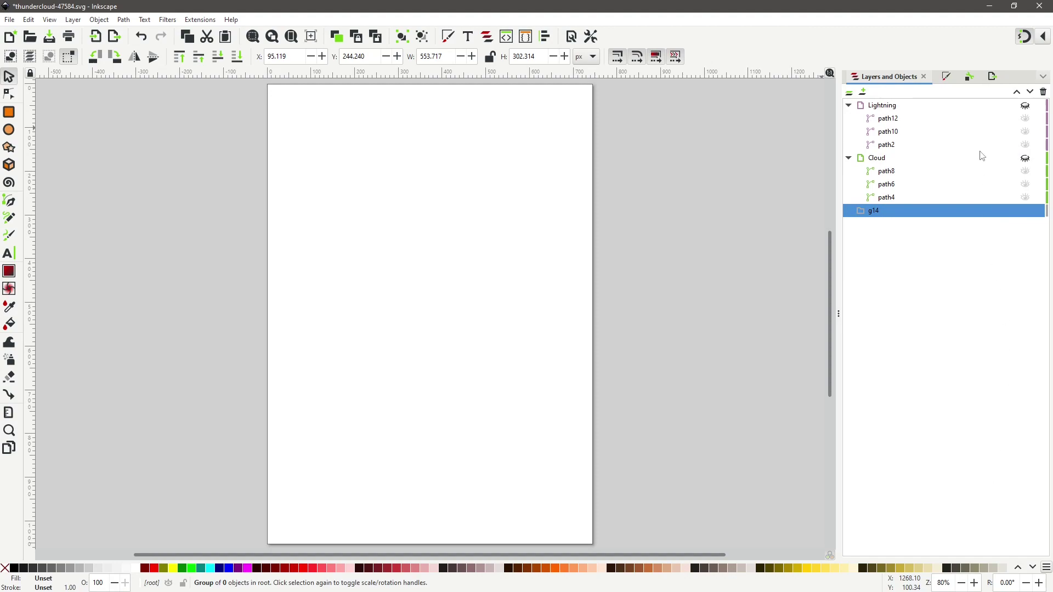
click(1043, 92)
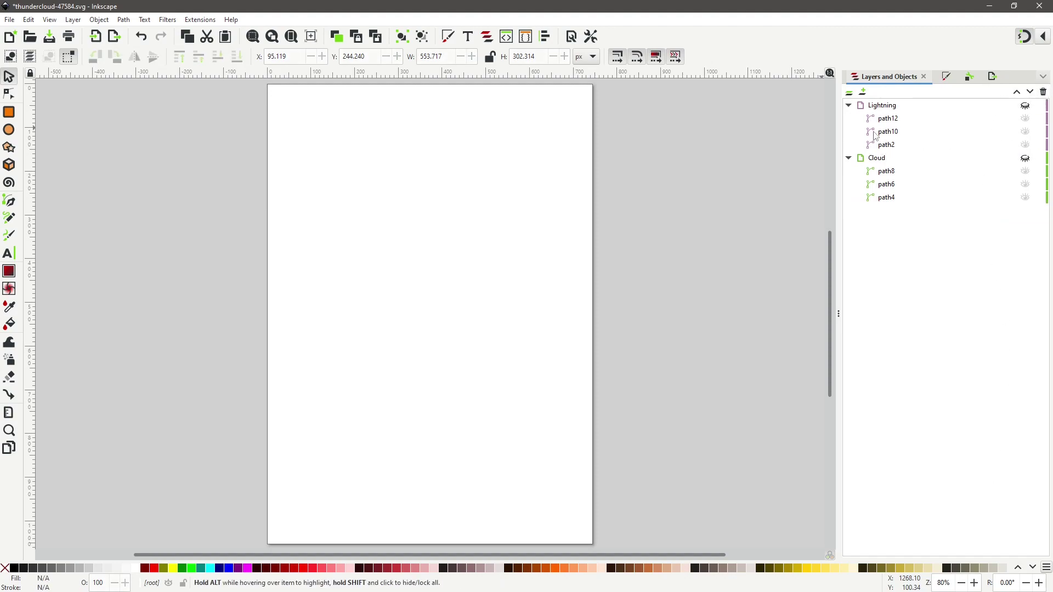
click(1026, 106)
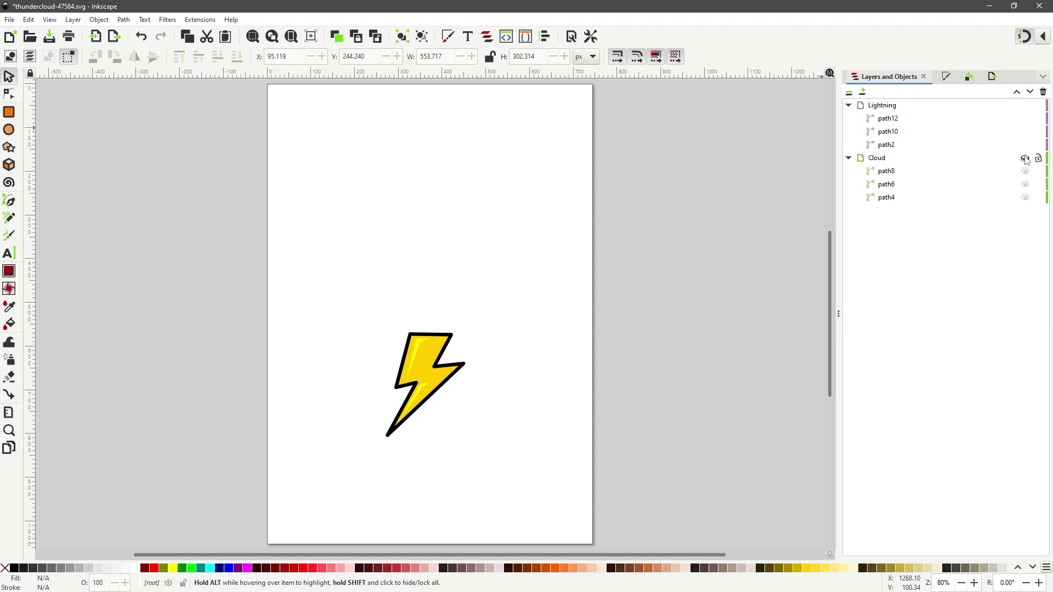
click(1025, 159)
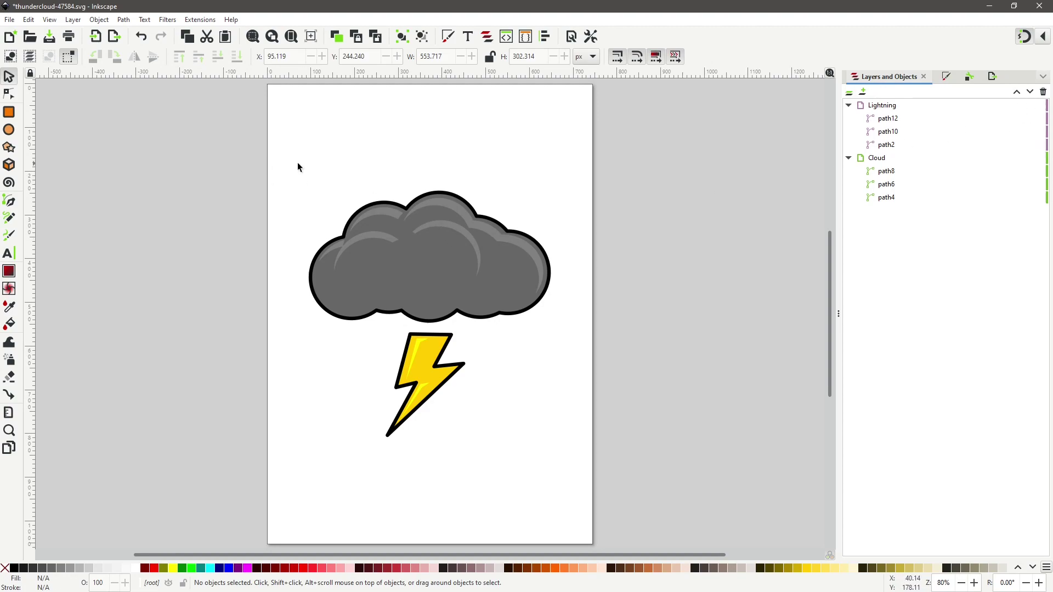
Step: Select all the cloud paths and export the selection as a PNG image named cloud
drag(283, 166, 573, 329)
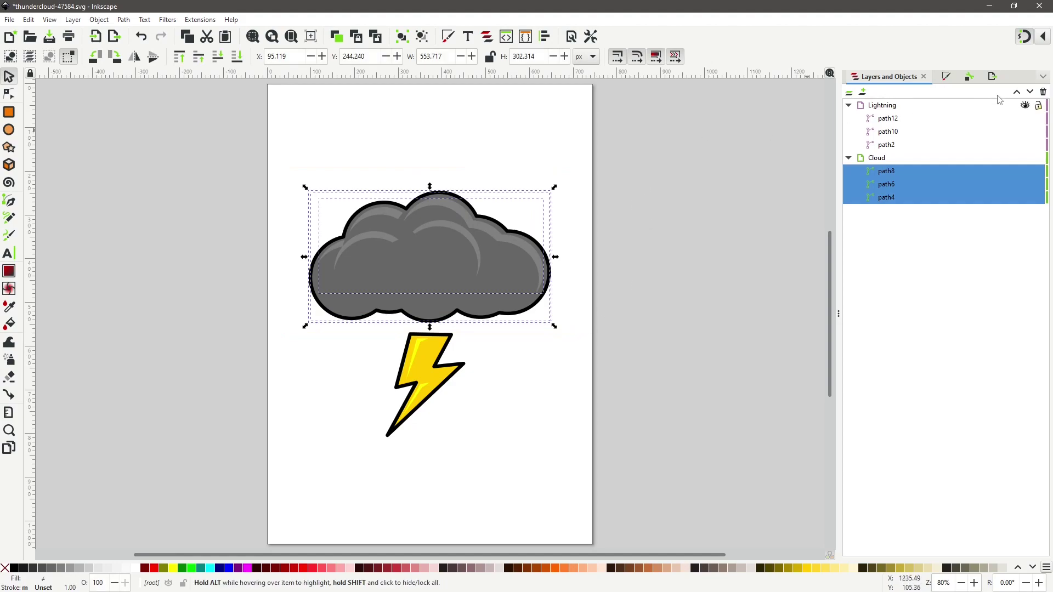
click(992, 77)
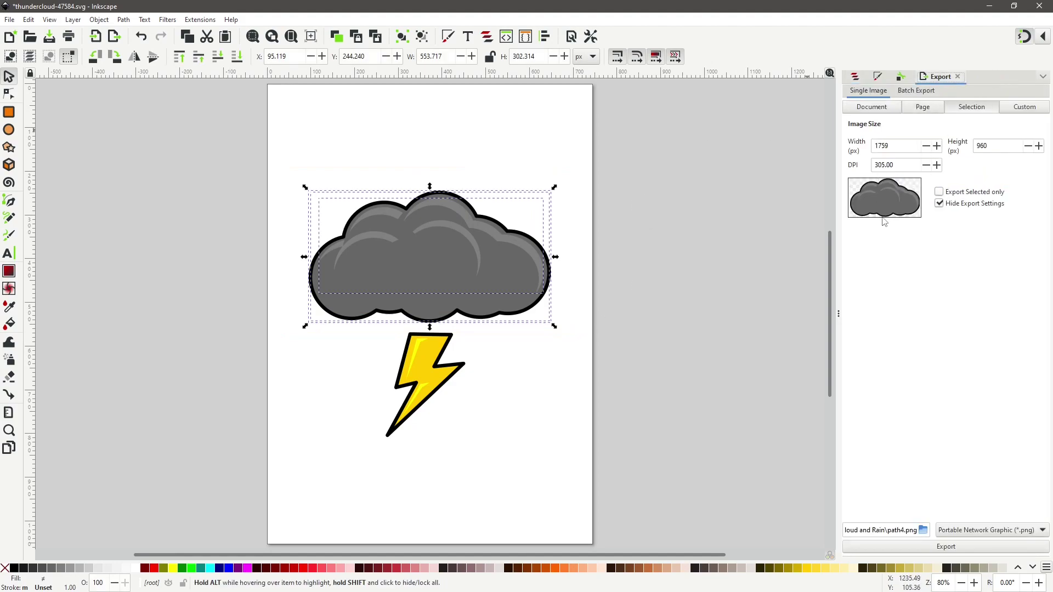
drag(889, 531, 902, 533)
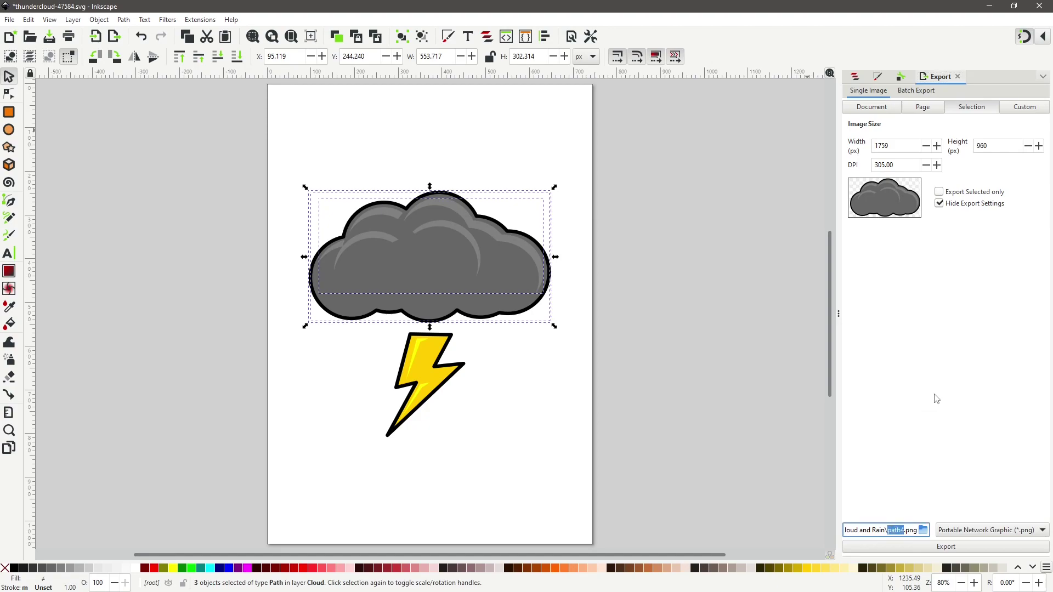
text(cloud)
click(927, 546)
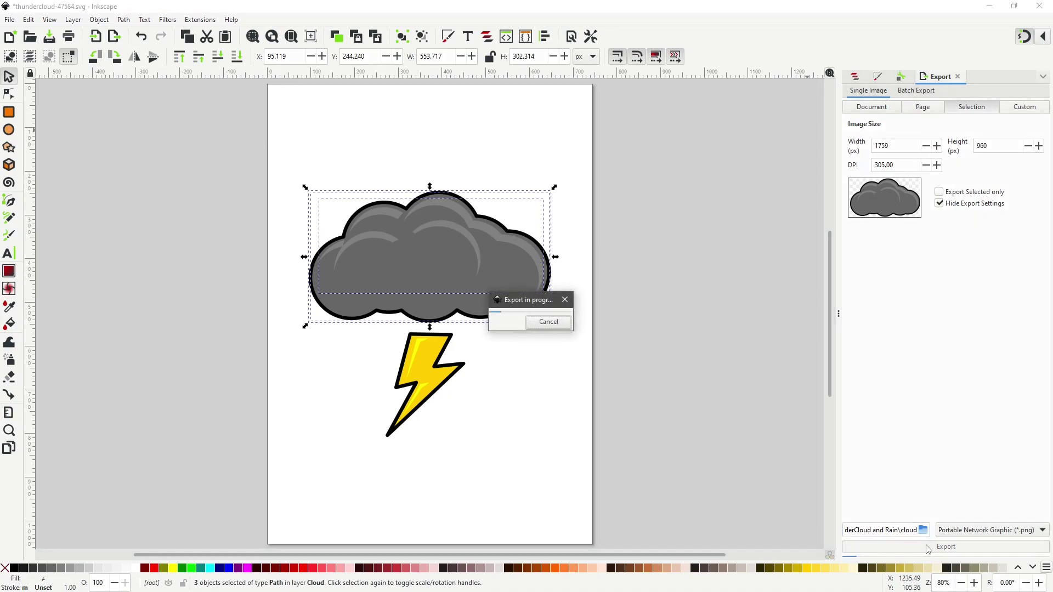
click(855, 77)
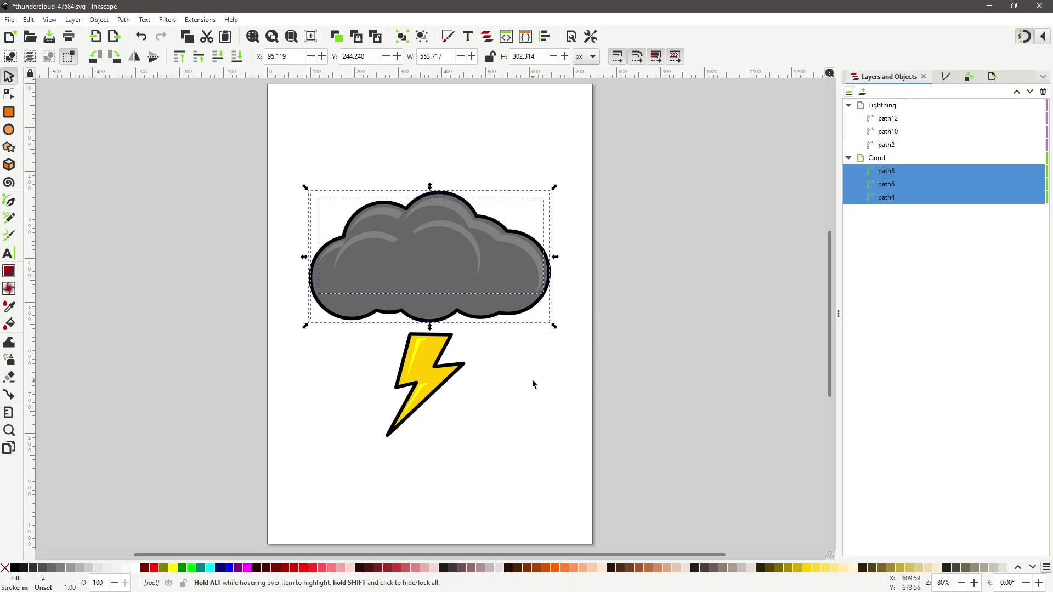
Step: Select all the lightning bolt paths and export the selection as a PNG image named lightning
click(370, 407)
drag(363, 325, 486, 447)
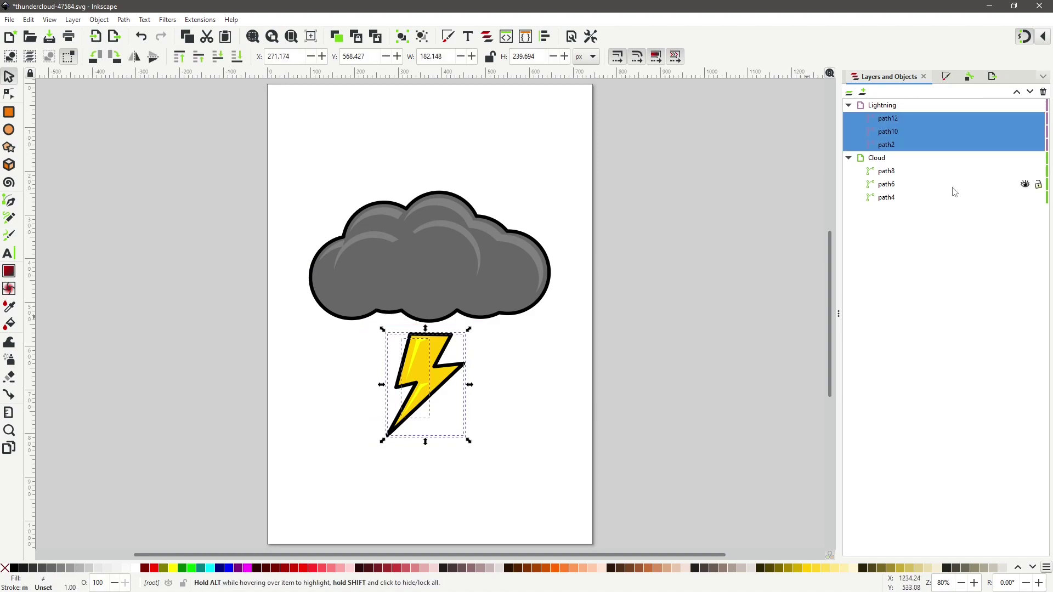
click(992, 77)
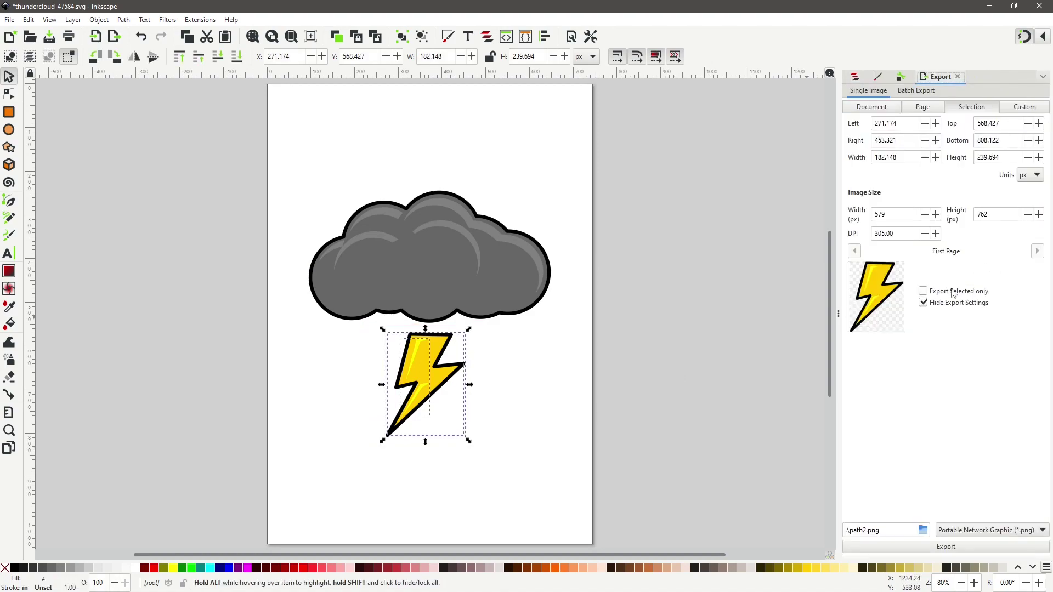
drag(849, 530, 865, 530)
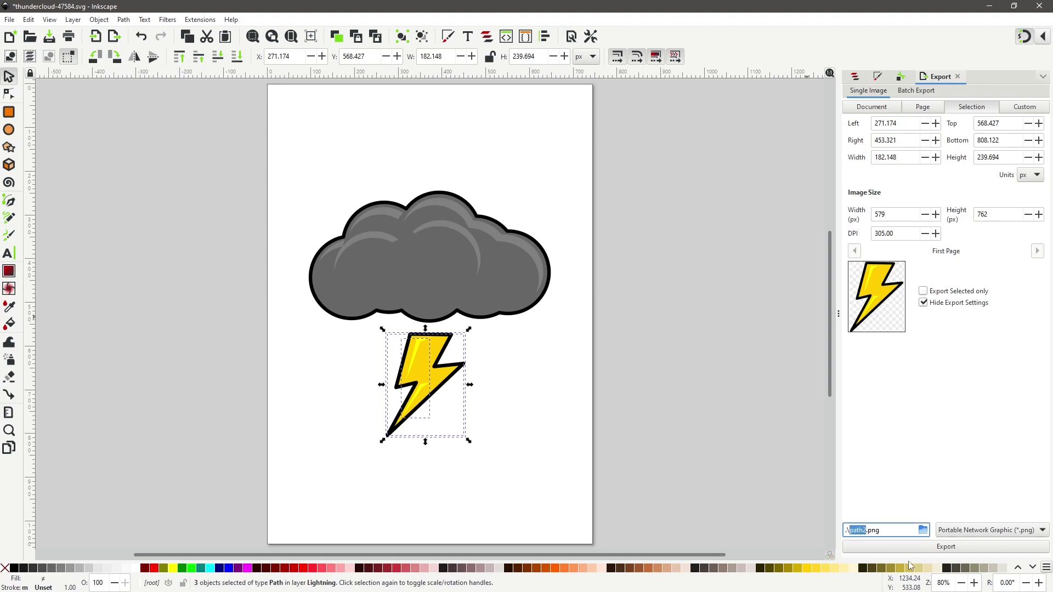
key(BackSpace)
click(939, 557)
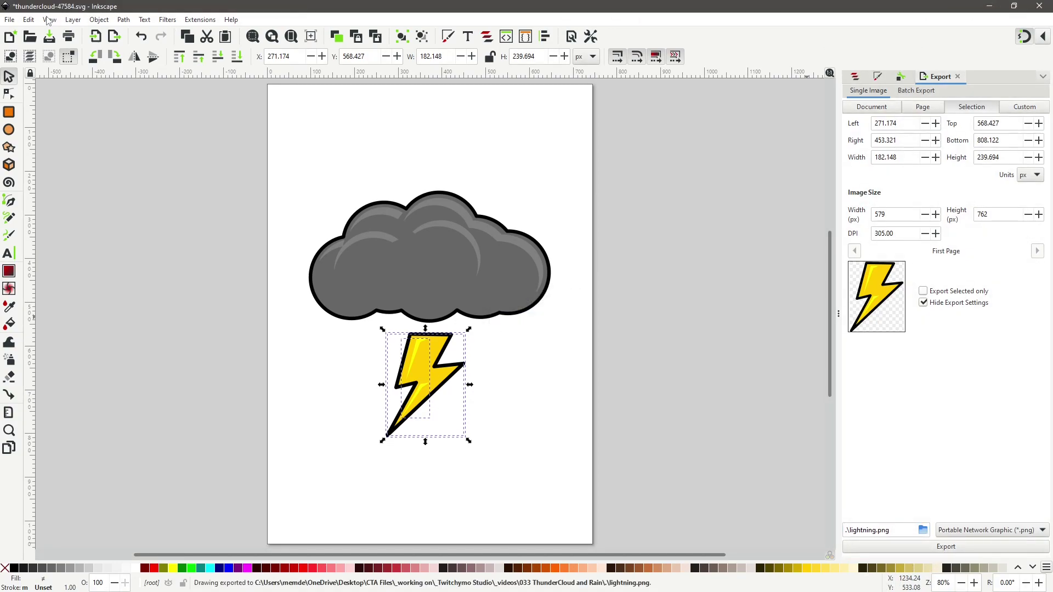
Step: Close the thundercloud document without saving the changes
click(9, 20)
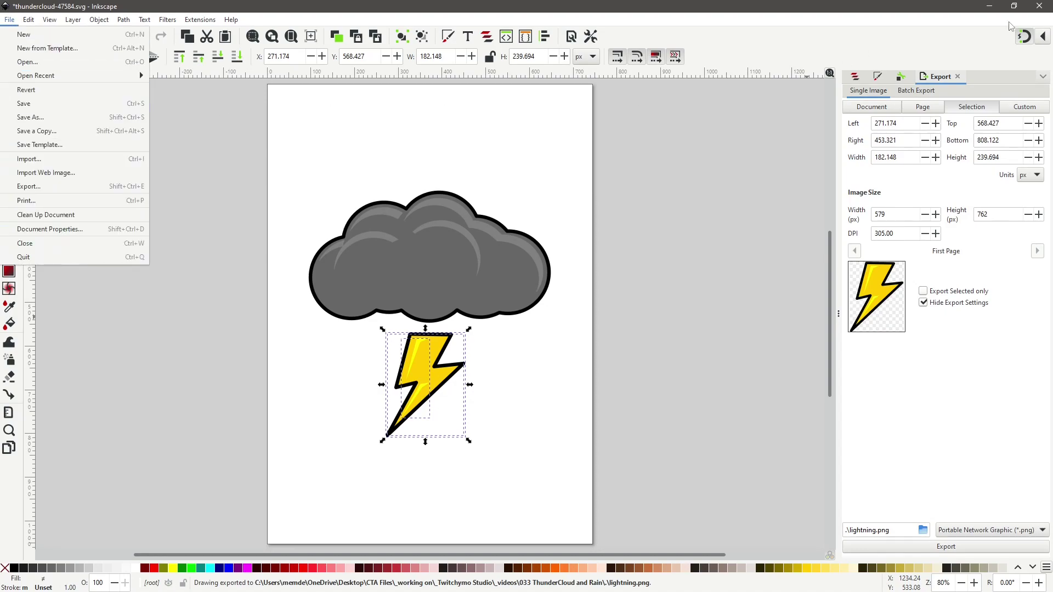
click(1046, 5)
click(1047, 6)
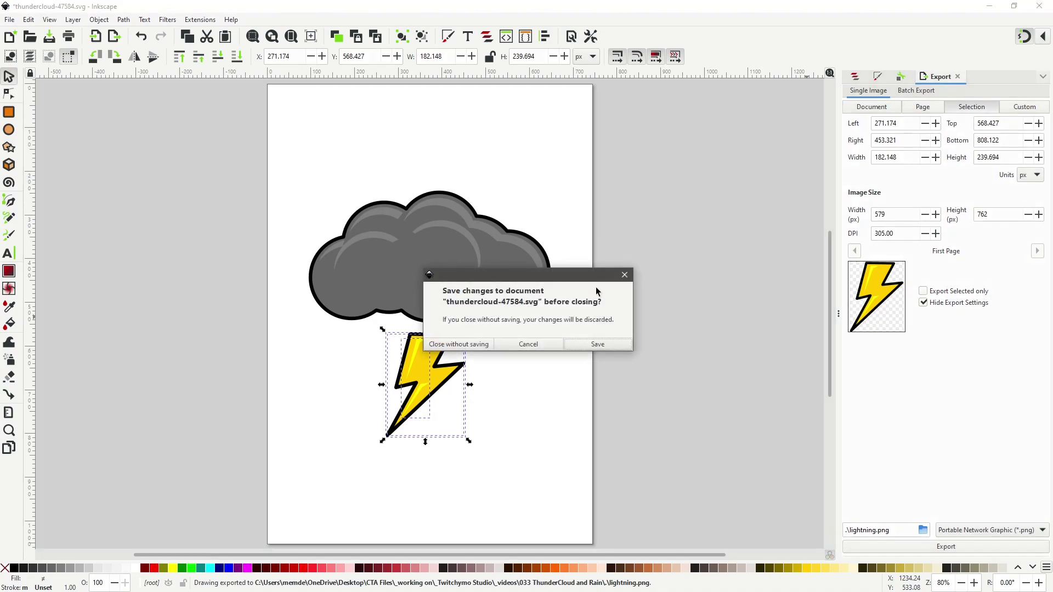
click(490, 350)
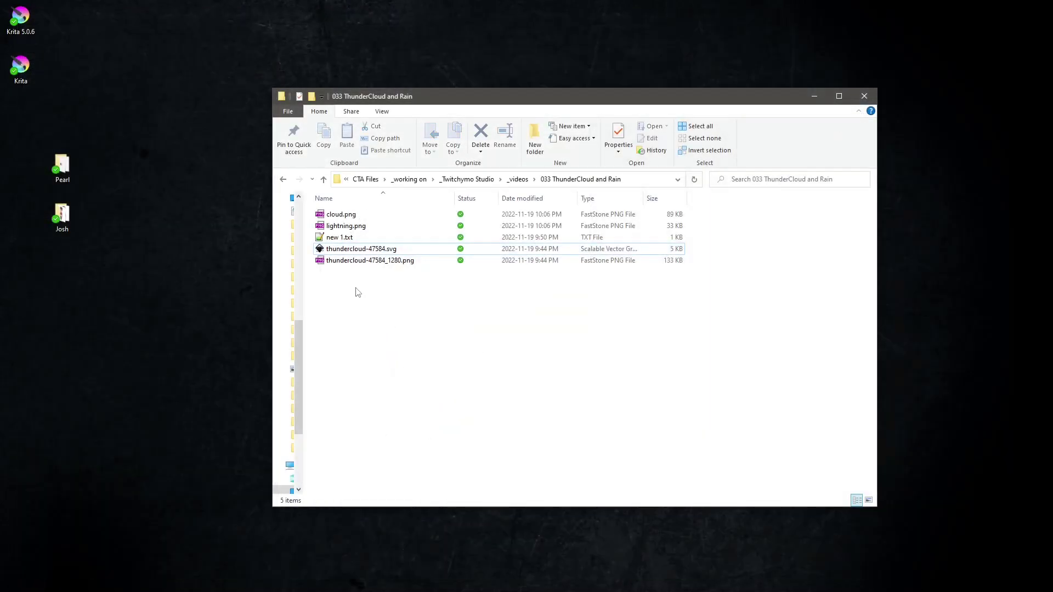
Step: View the exported cloud.png and lightning.png in the image viewer, and close the viewer
double_click(351, 216)
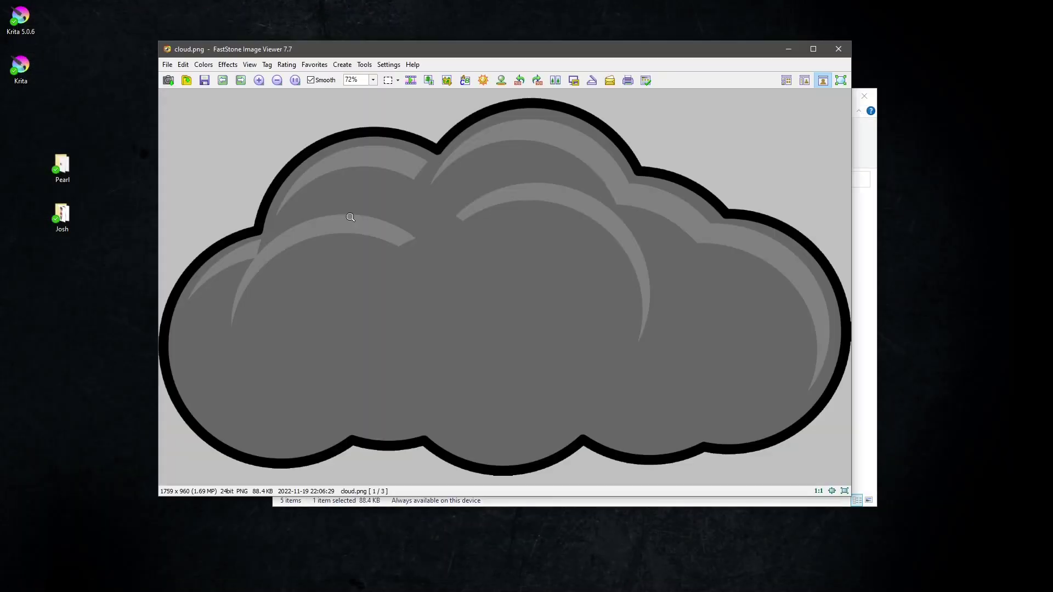
click(241, 80)
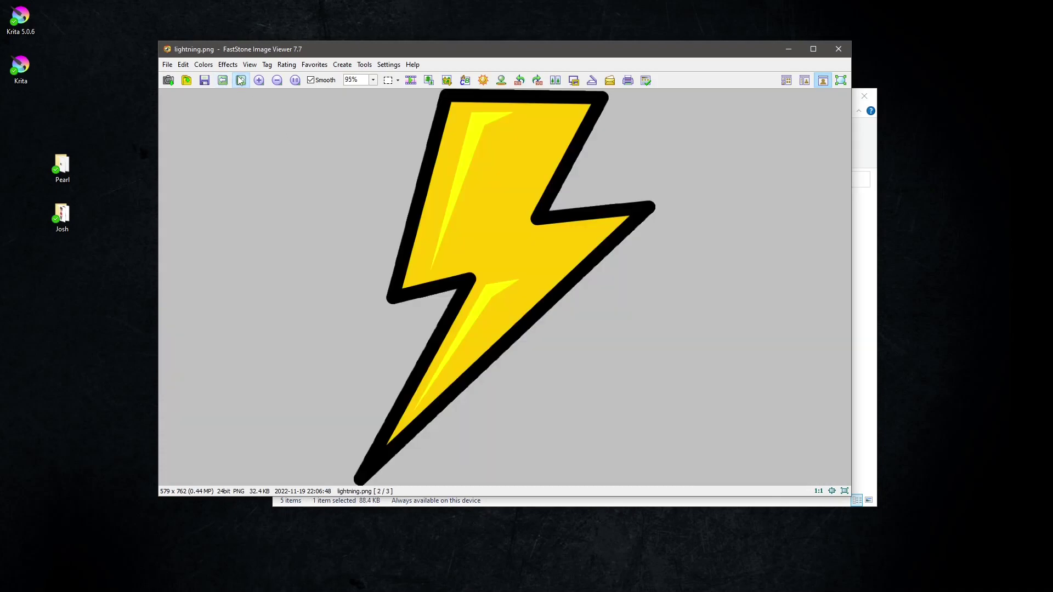
click(839, 49)
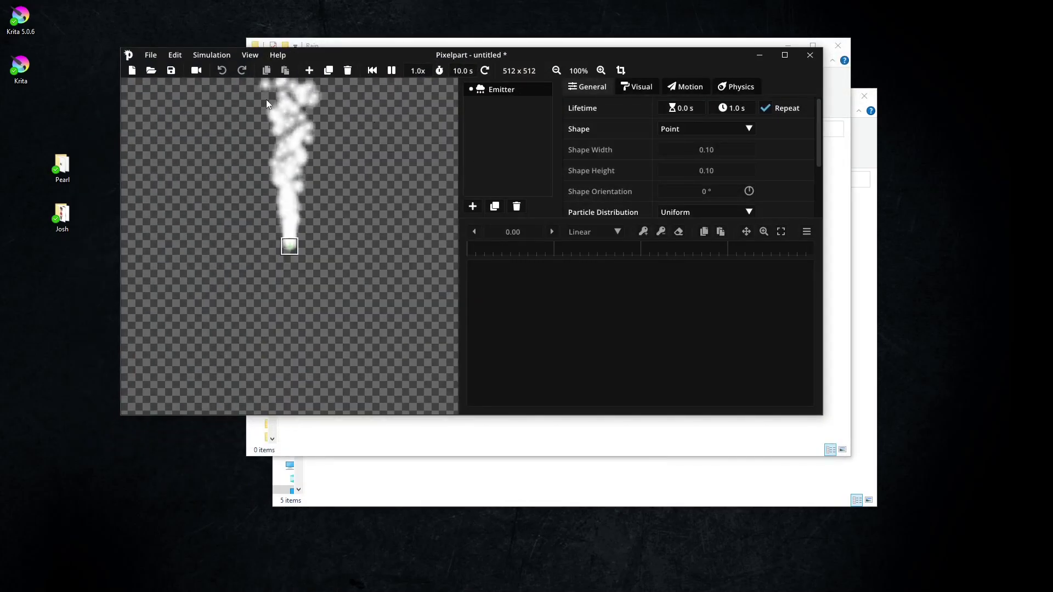
Step: In Pixelpart, open the Rain example project from the Nature examples
click(150, 57)
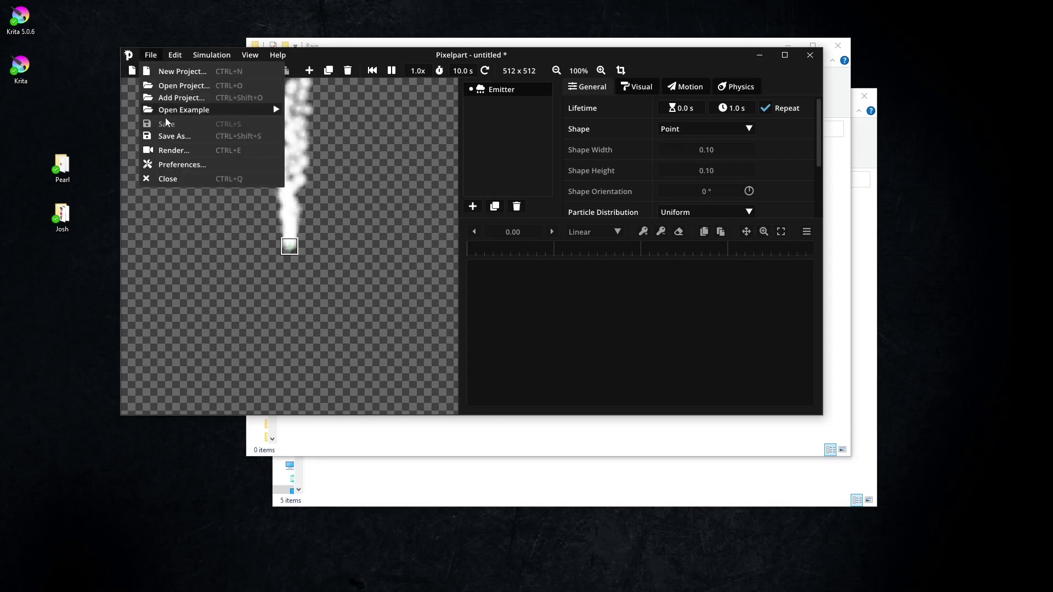
mouse_move(219, 110)
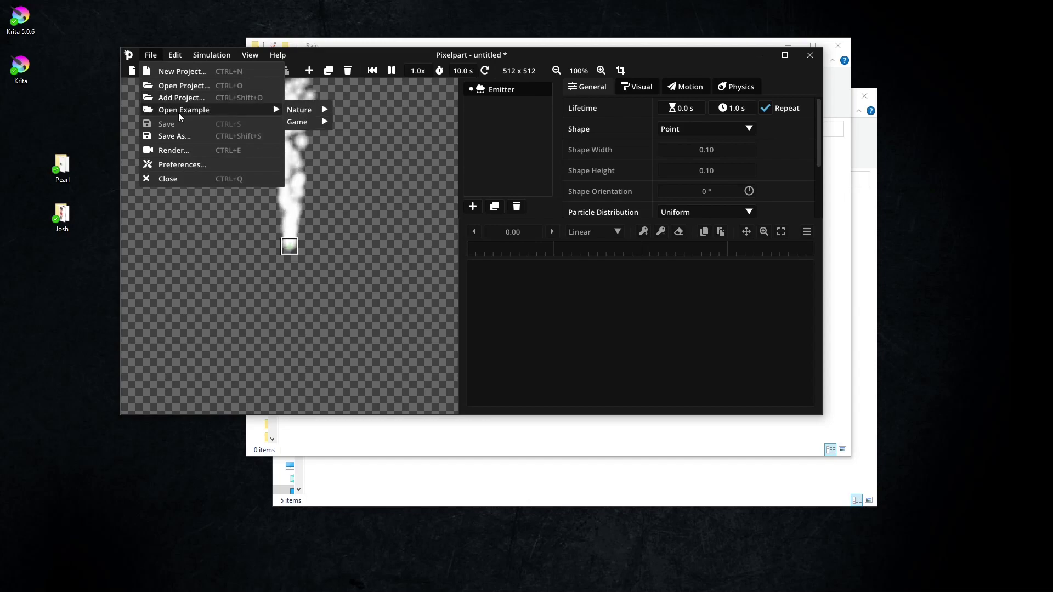
mouse_move(302, 109)
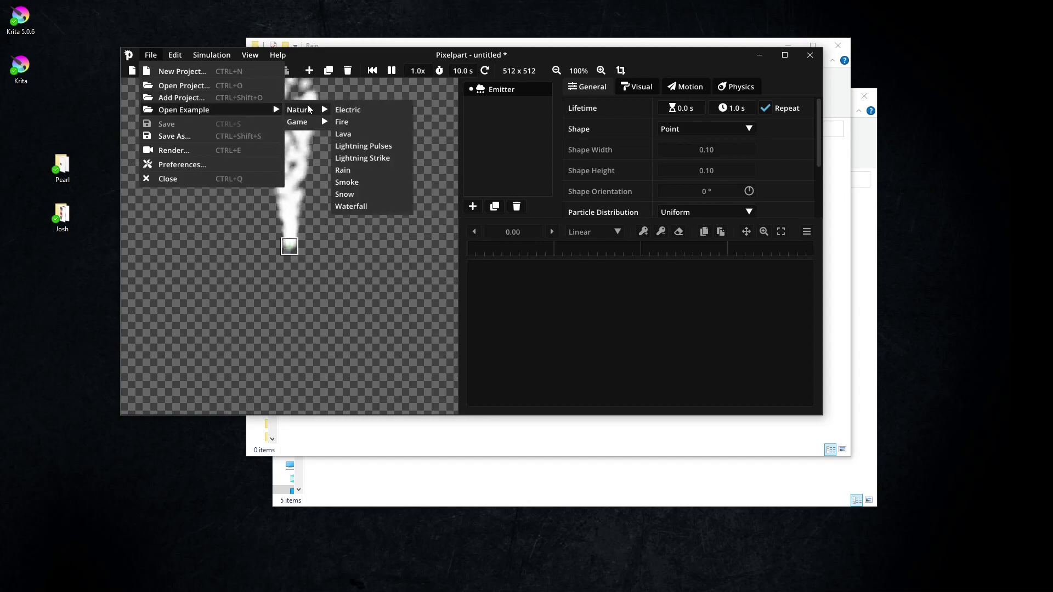
click(345, 171)
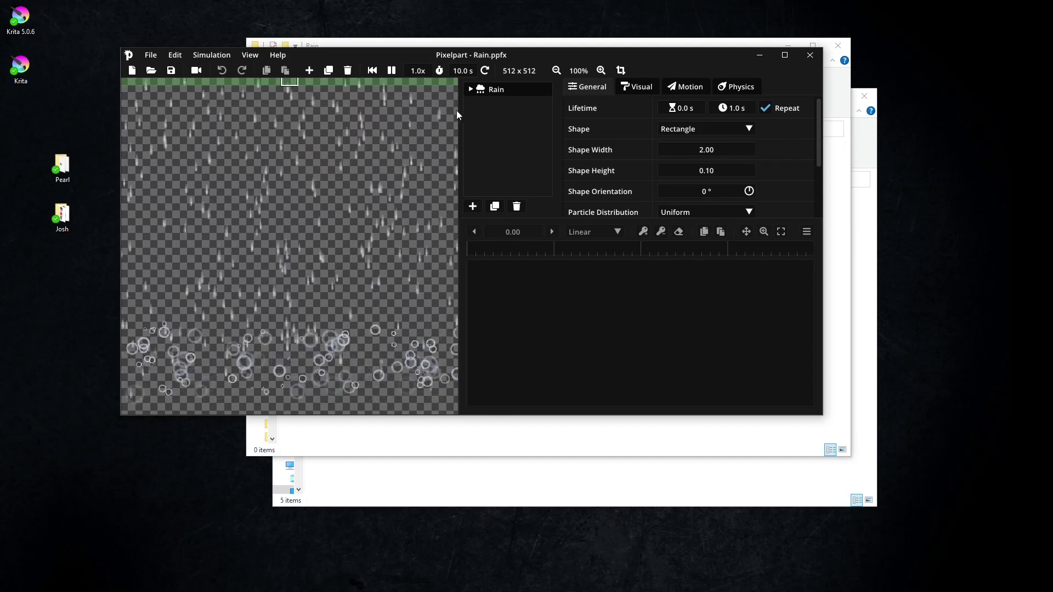
Step: Expand the Rain emitter and hide its Splash sub-emitter
click(471, 89)
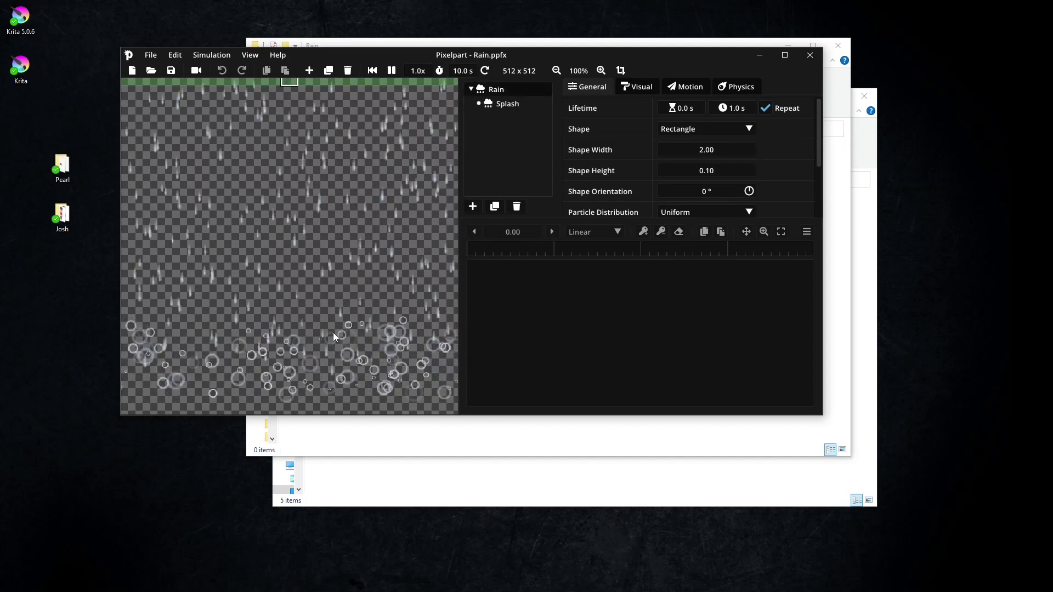
click(507, 103)
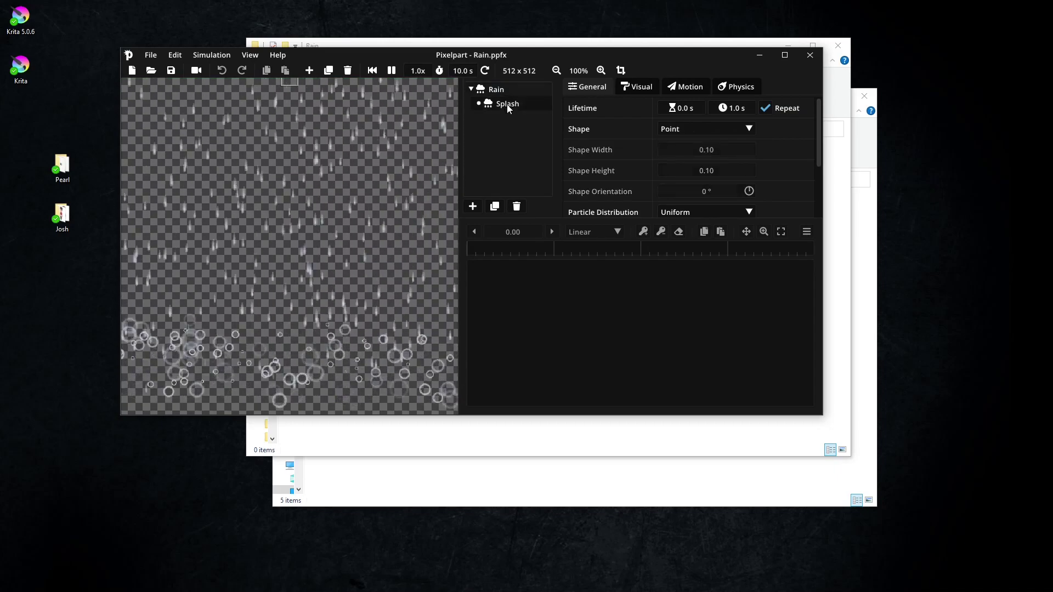
right_click(507, 104)
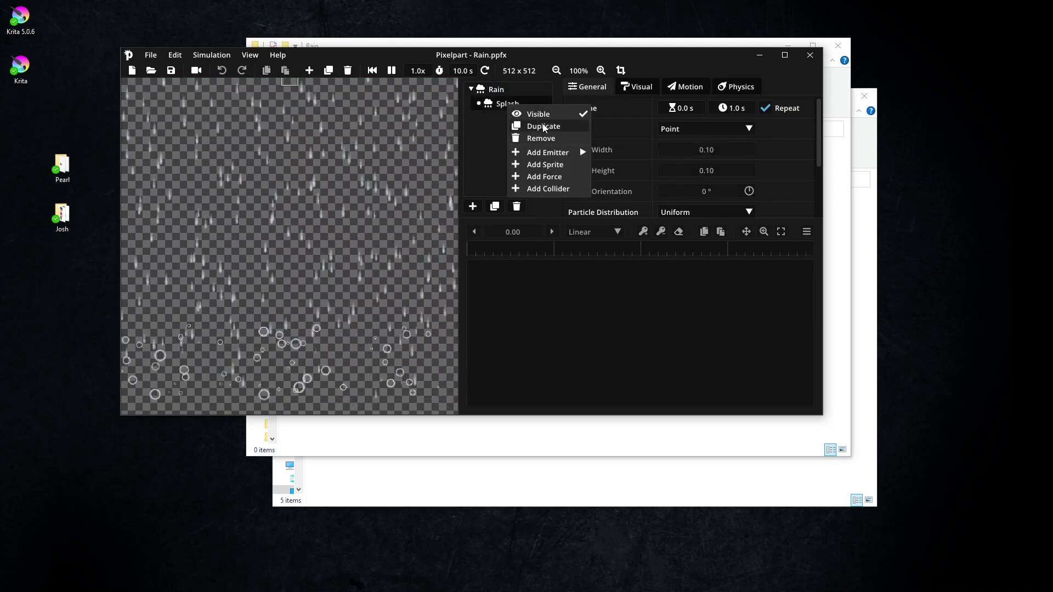
click(533, 114)
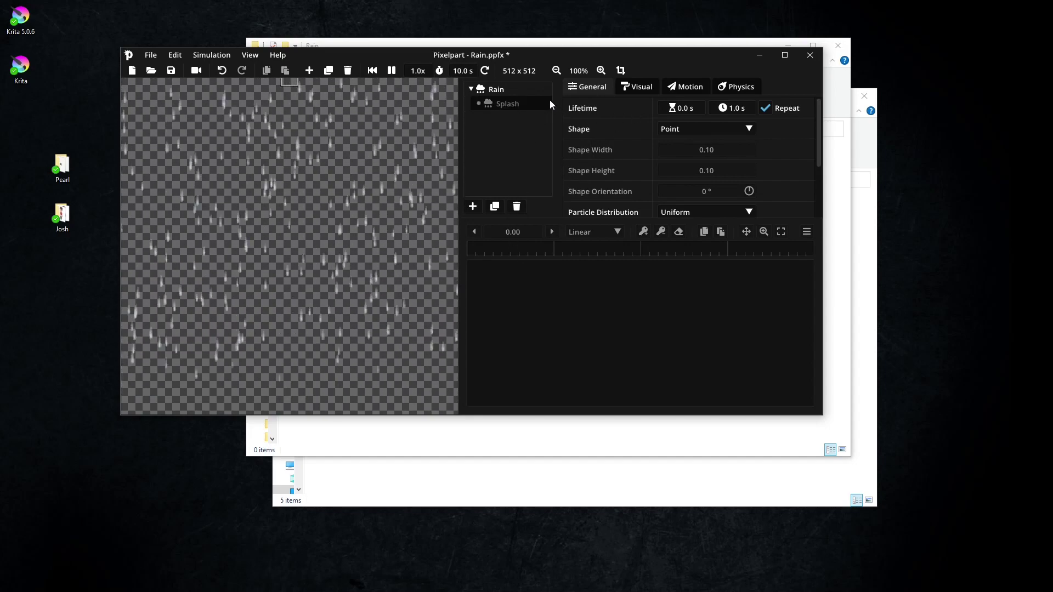
Step: Maximize the window and review the Rain emitter's general and visual settings
click(499, 91)
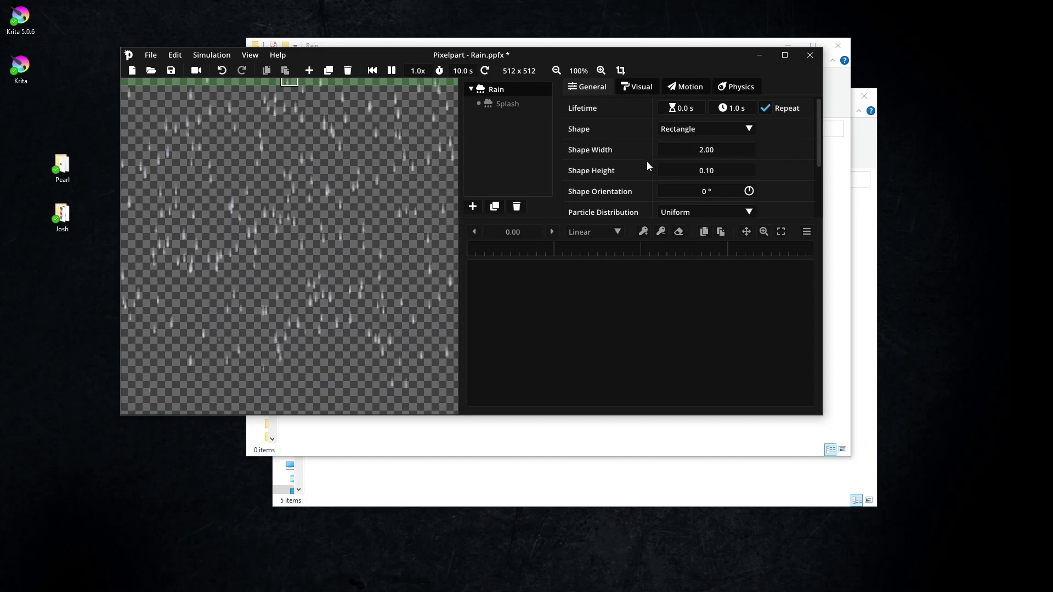
click(786, 58)
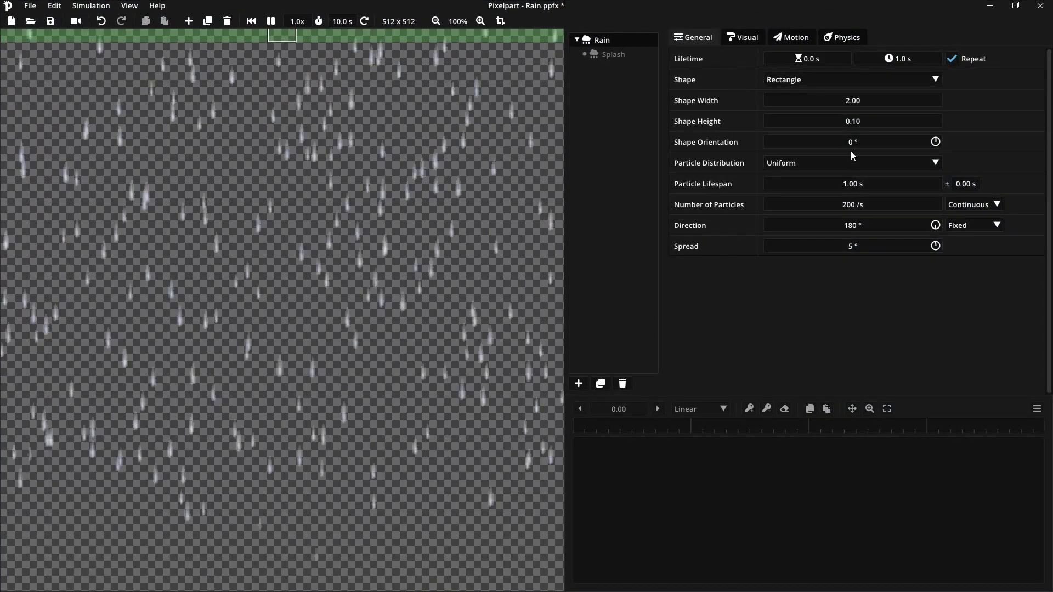
click(746, 40)
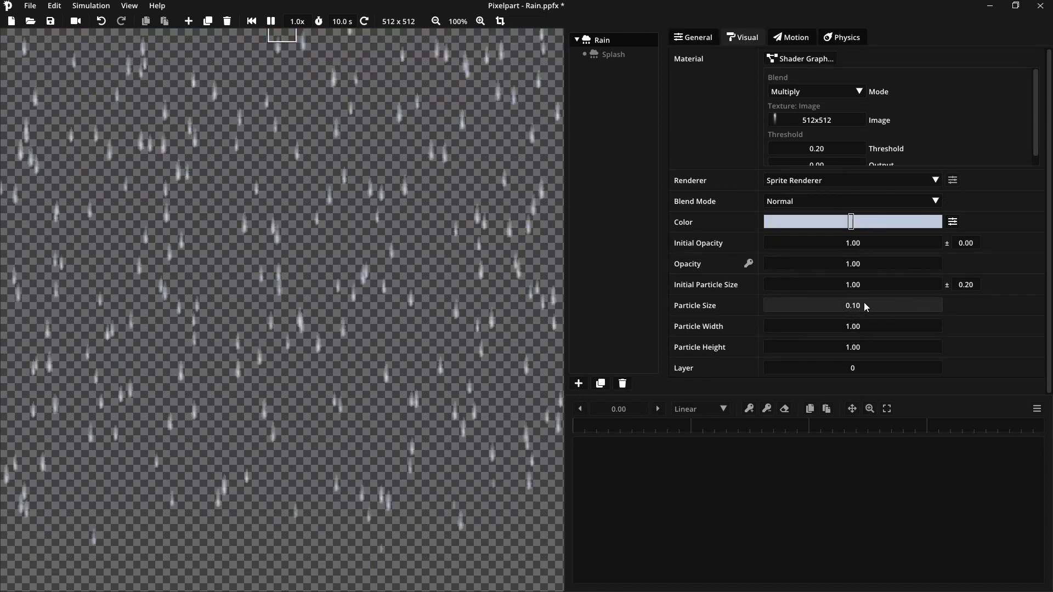
click(691, 40)
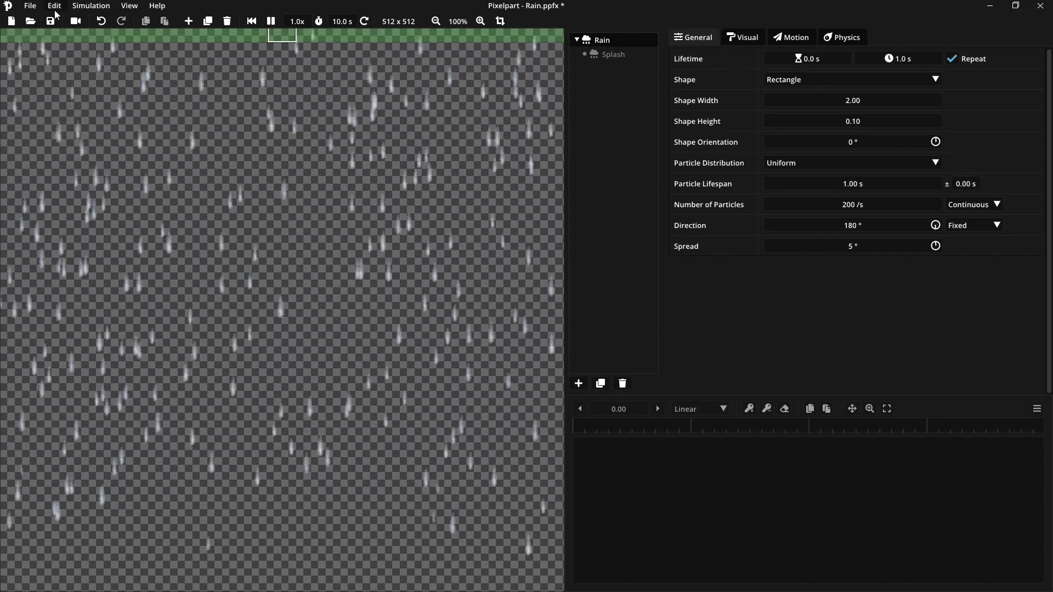
Step: Render the rain effect as an image sequence in PNG format and export the frames as rain.png to the Rain folder
click(77, 22)
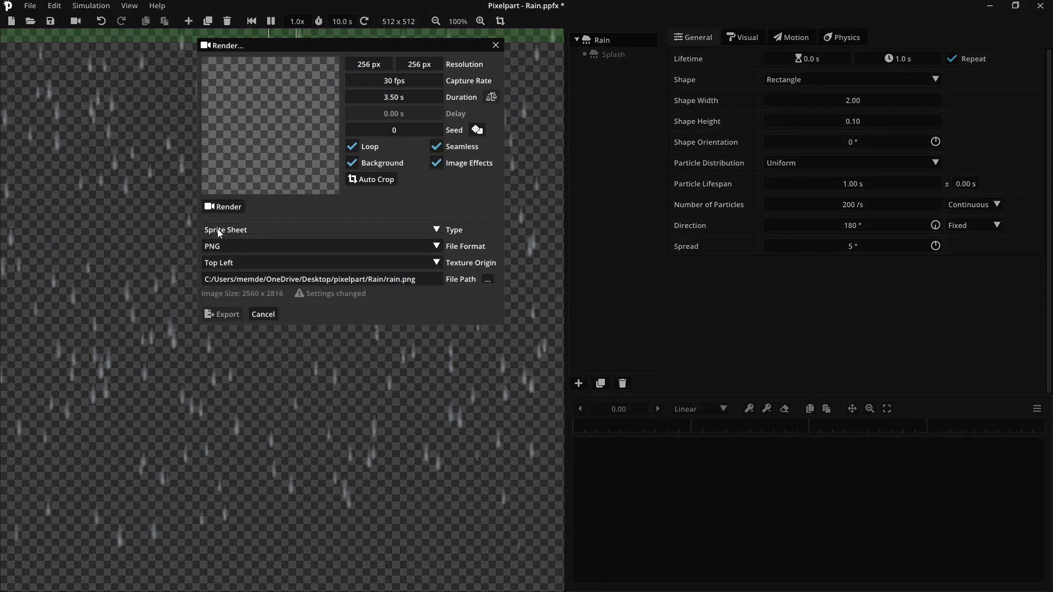
click(437, 231)
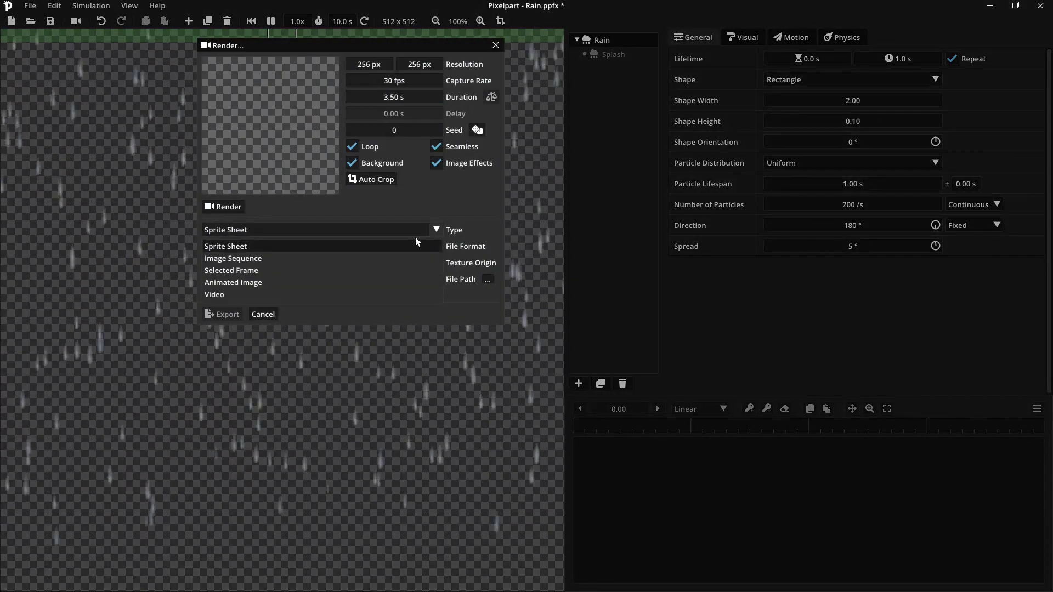
click(272, 258)
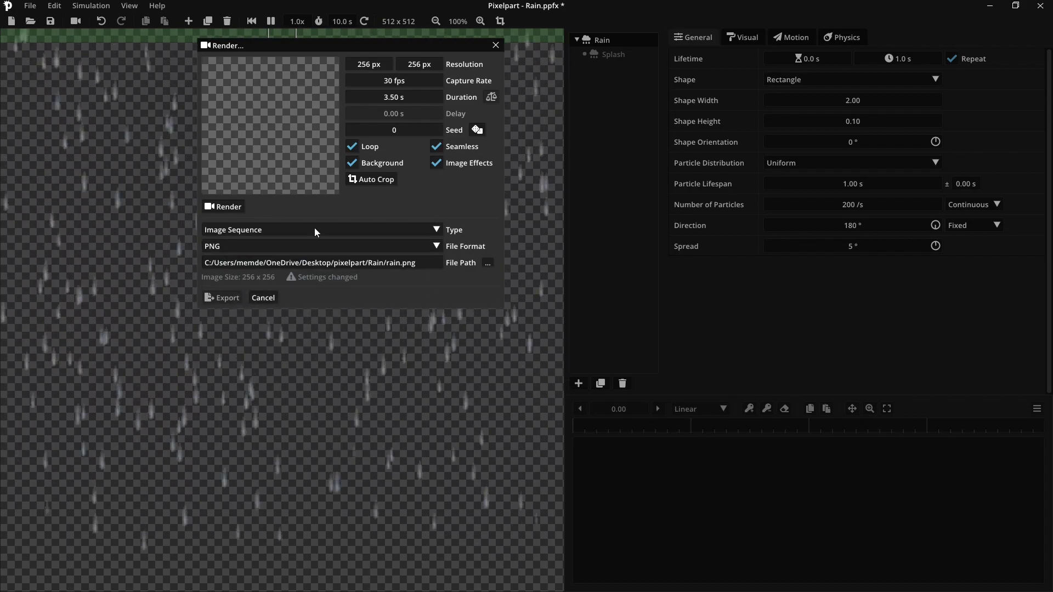
click(248, 209)
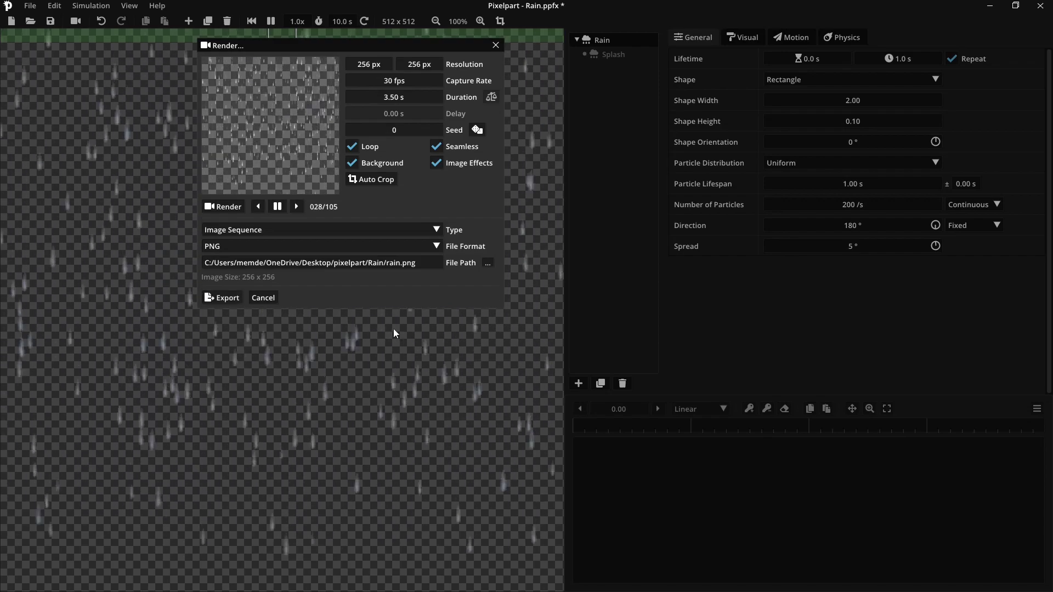
click(225, 297)
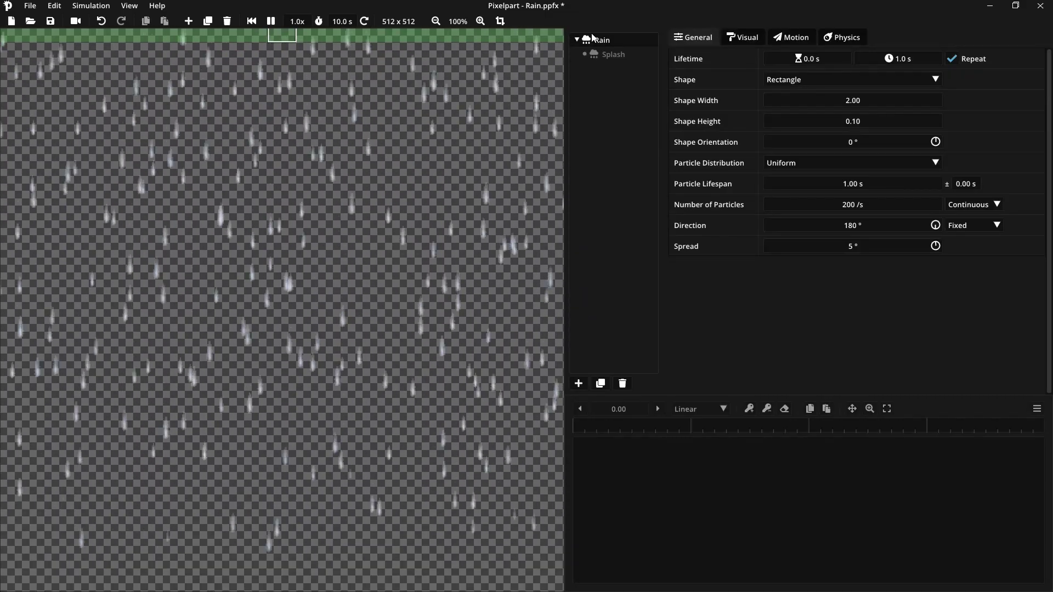
Step: Restore the window to its smaller size, look through the exported frames in the Rain folder and open rain0.png
drag(977, 7, 776, 65)
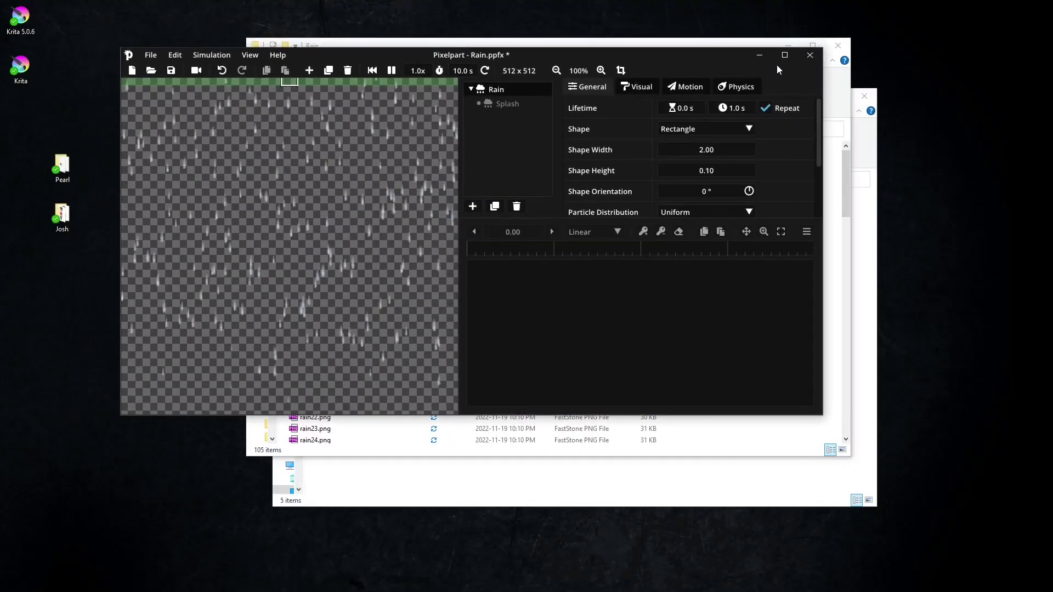
click(848, 161)
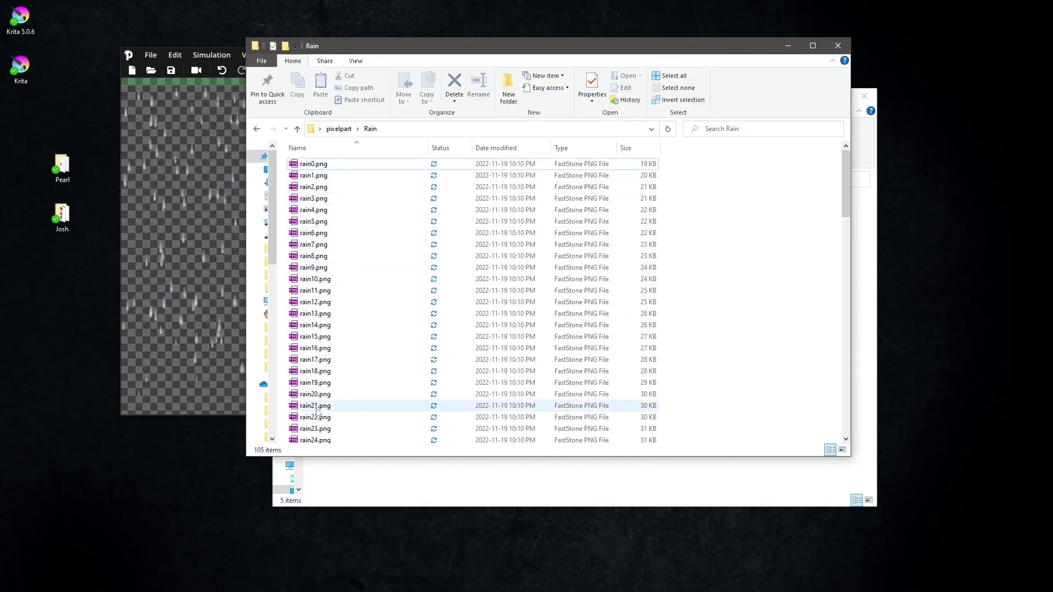
scroll(339, 414, down, 8)
scroll(338, 416, down, 19)
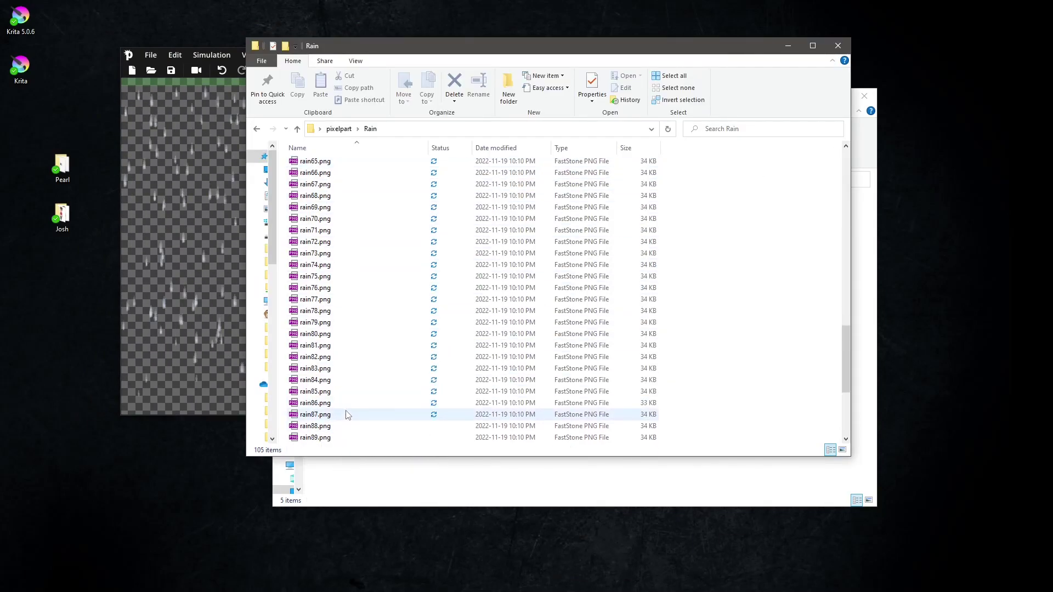
scroll(352, 405, up, 20)
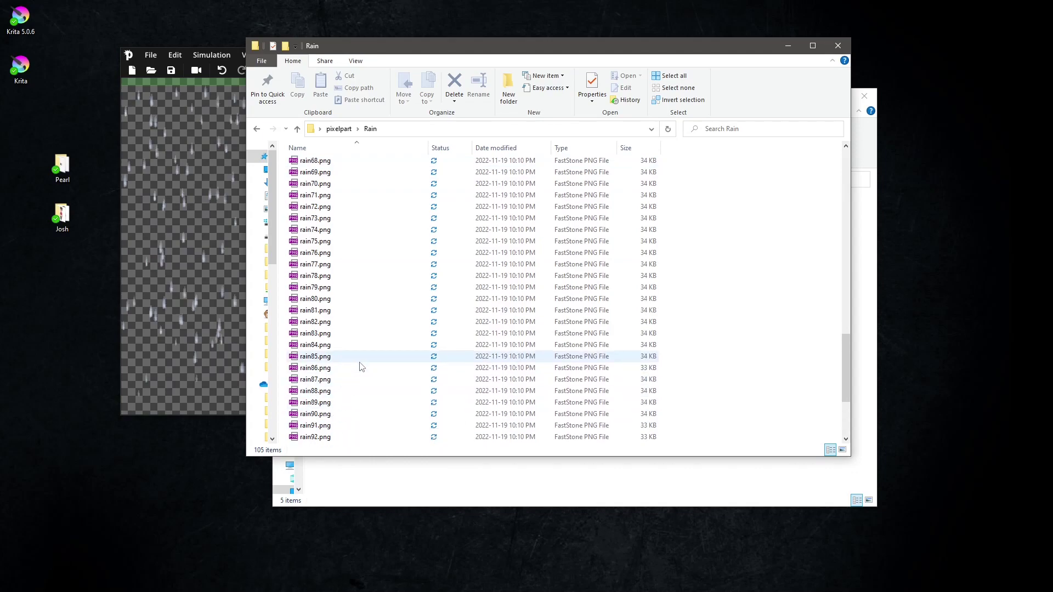
scroll(367, 242, up, 1)
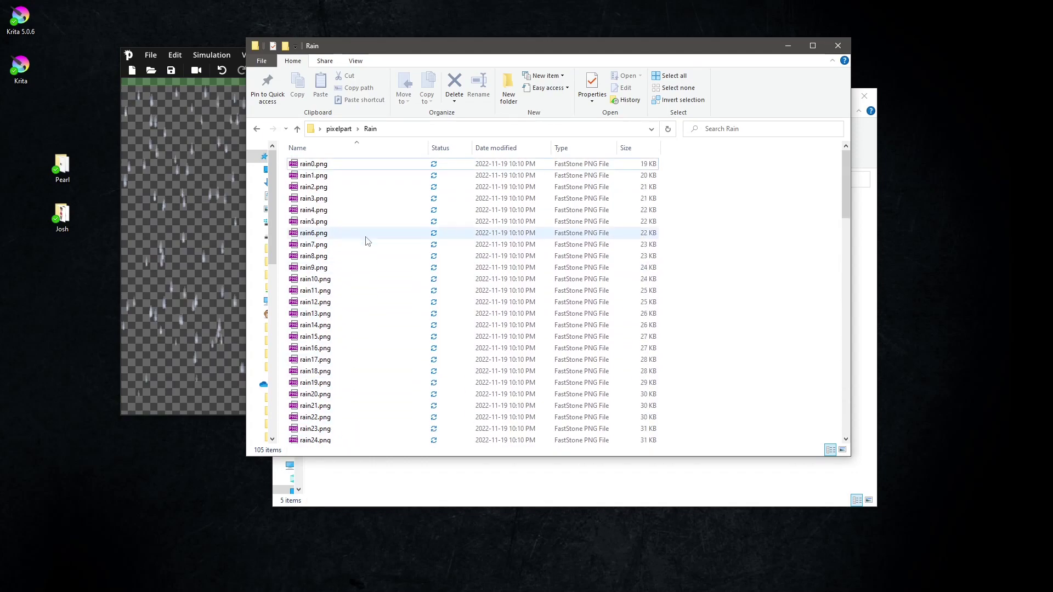
double_click(324, 162)
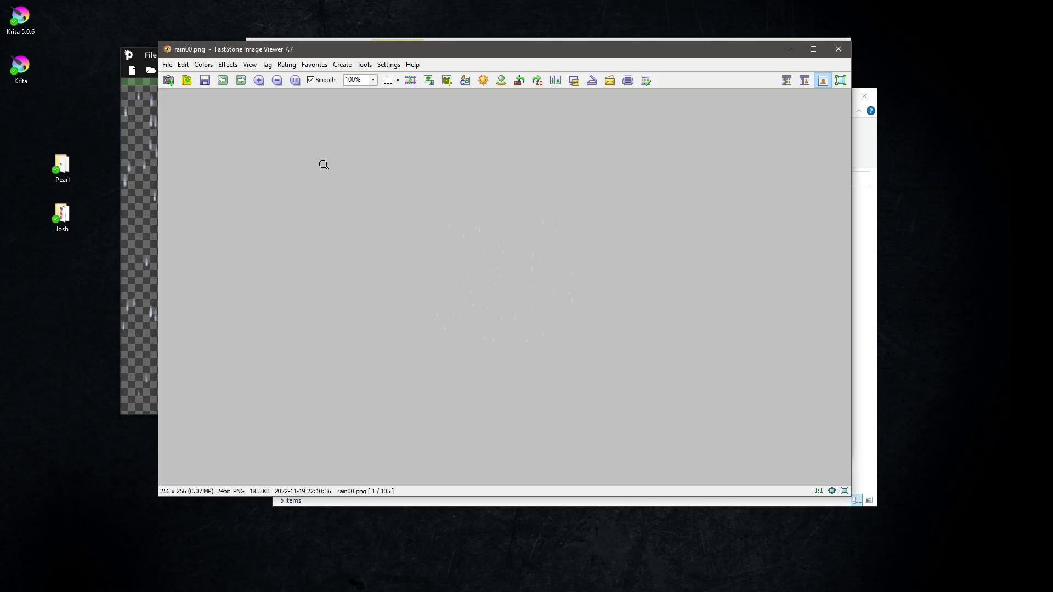
Step: Close Pixelpart without saving the changes to the Rain project
click(150, 55)
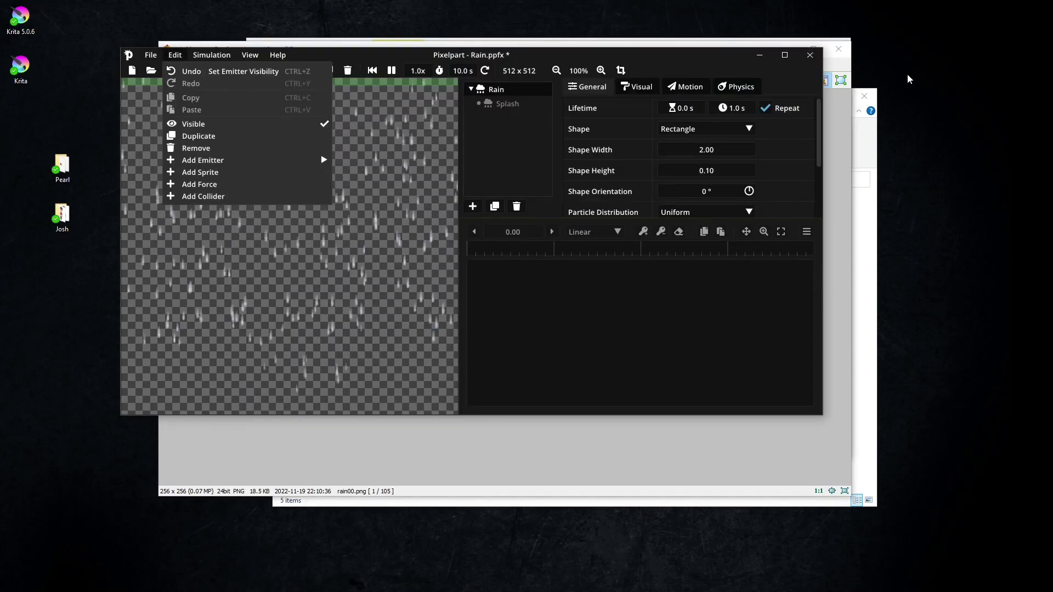
click(809, 55)
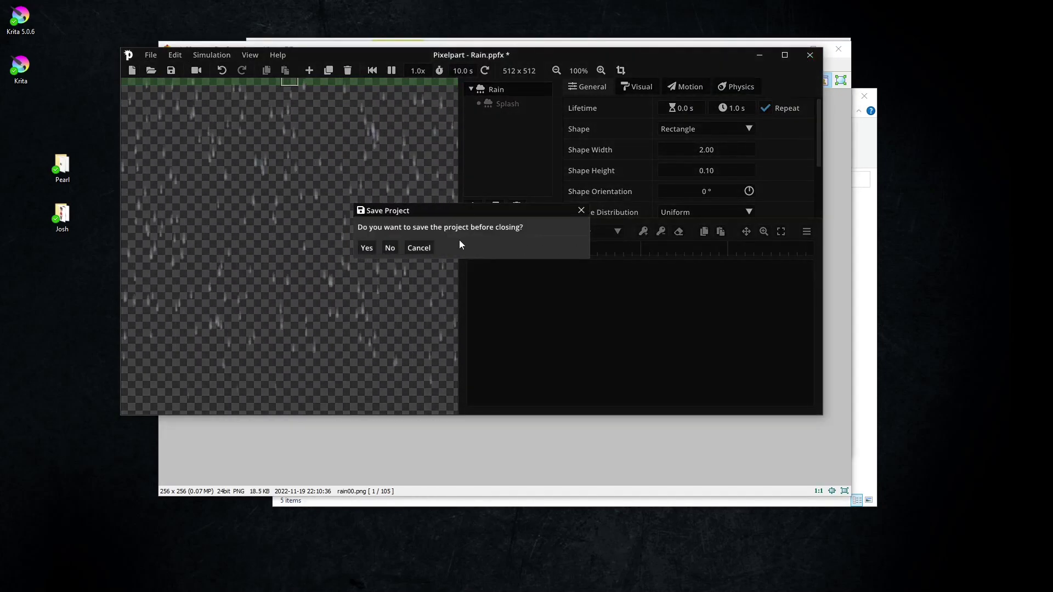
click(391, 248)
Step: Open the batch rename tool in FastStone Image Viewer and add every frame of the Rain folder to the input list
scroll(552, 162, down, 1)
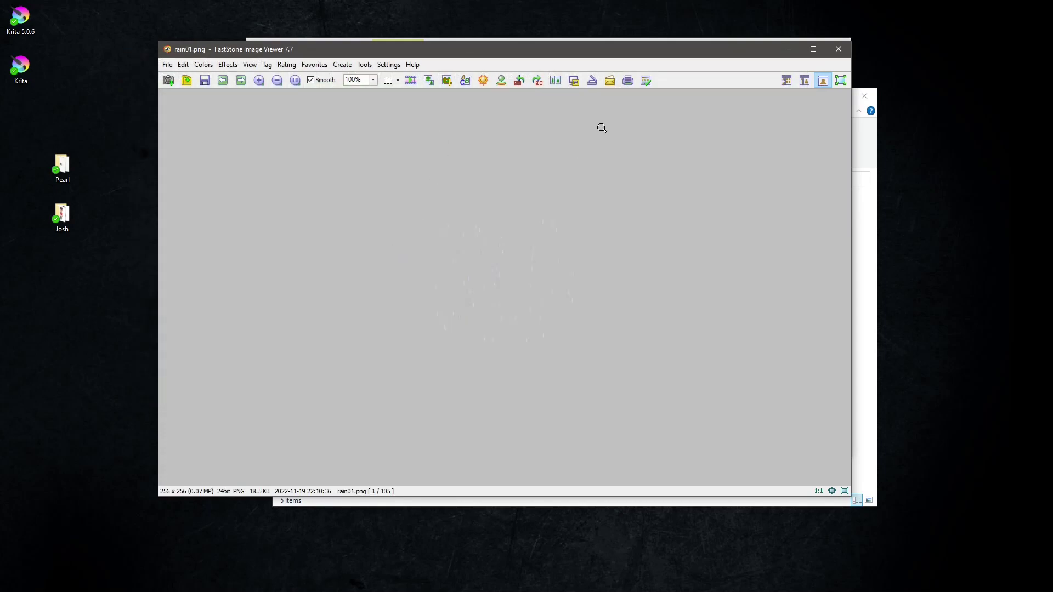
click(365, 66)
click(372, 94)
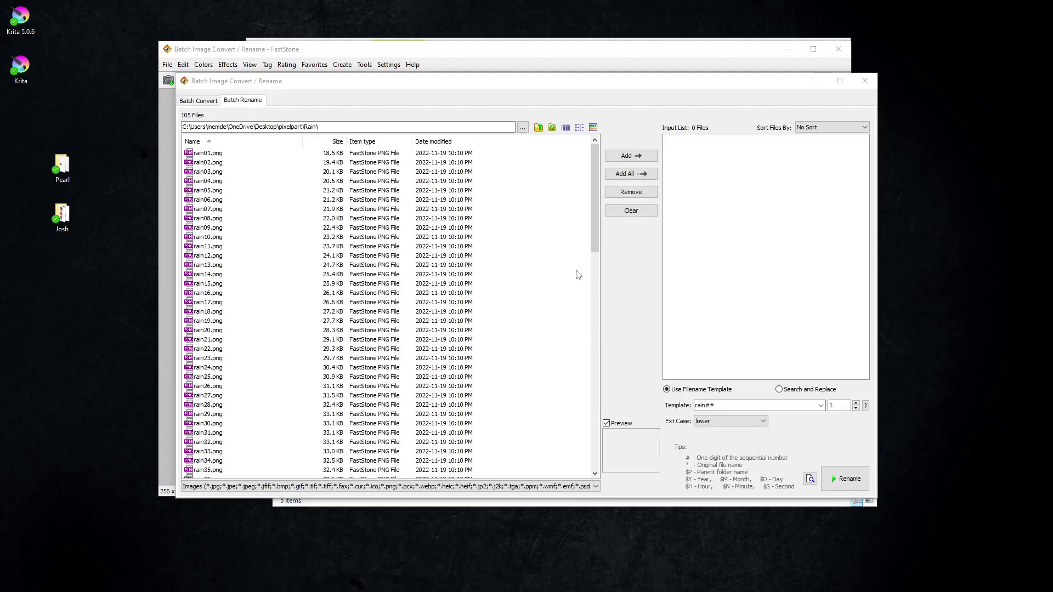
click(693, 142)
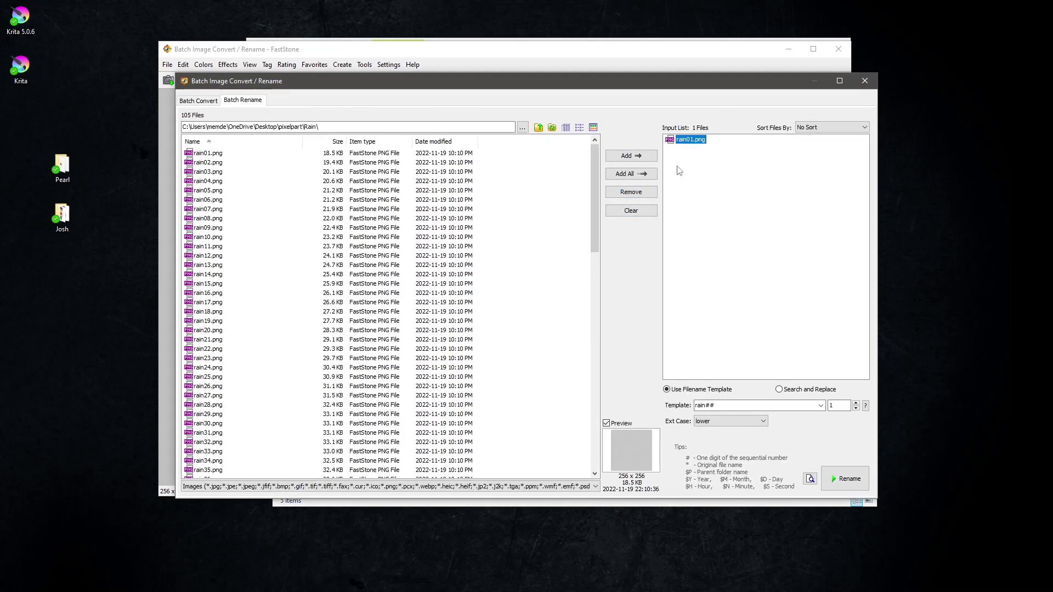
click(639, 191)
click(631, 174)
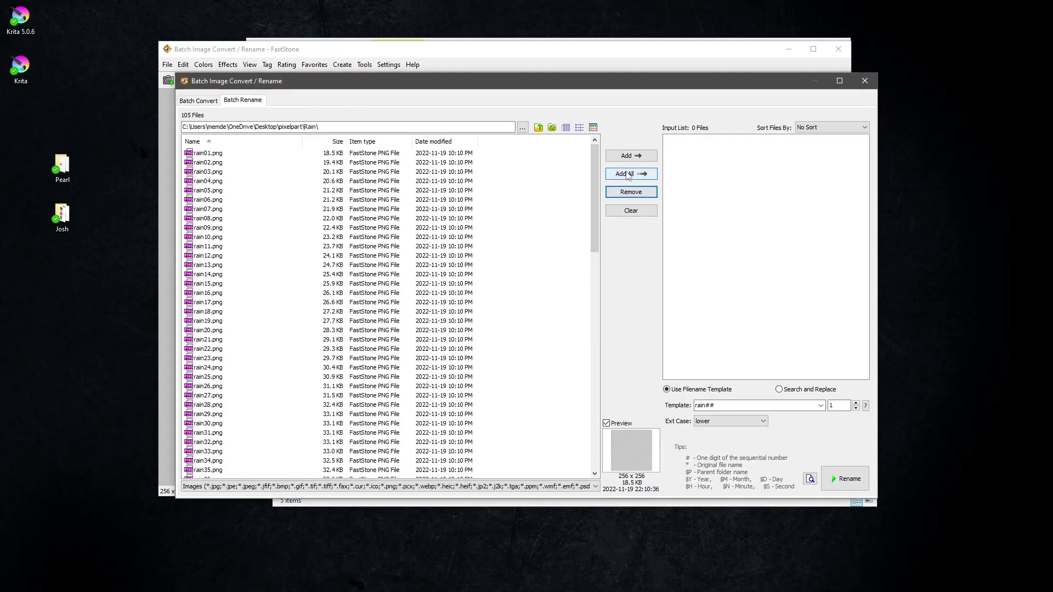
Step: Remove rain100.png through rain105.png from the batch rename input list
scroll(768, 340, down, 16)
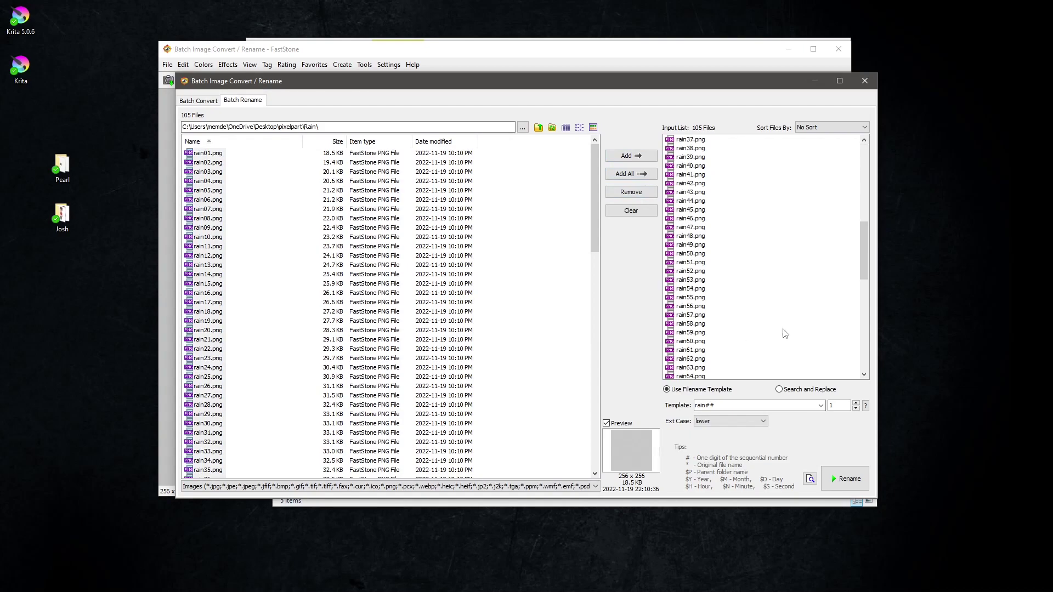
scroll(776, 336, down, 10)
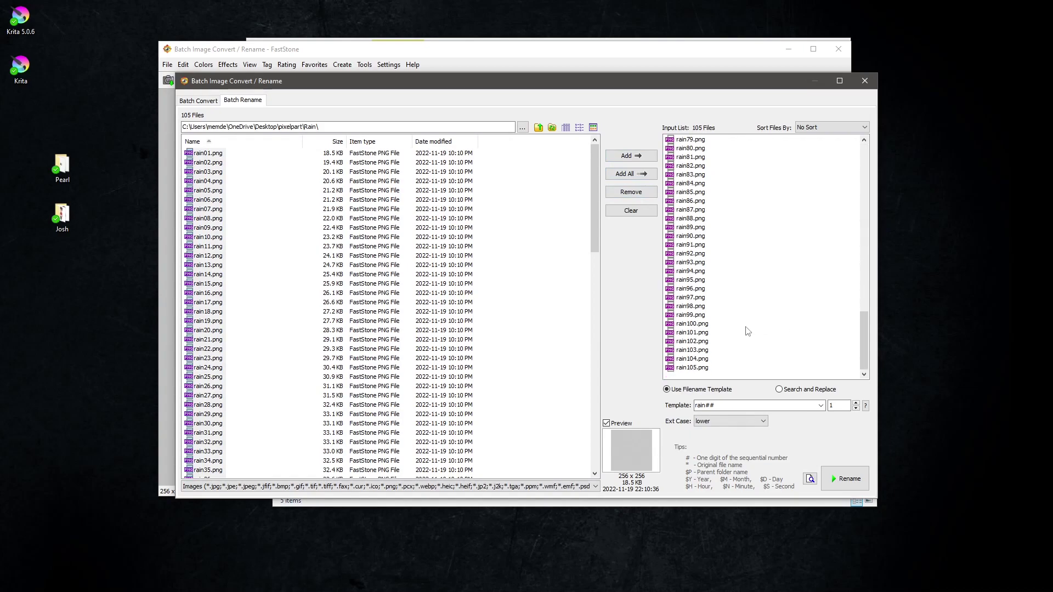
click(692, 323)
shift+click(696, 368)
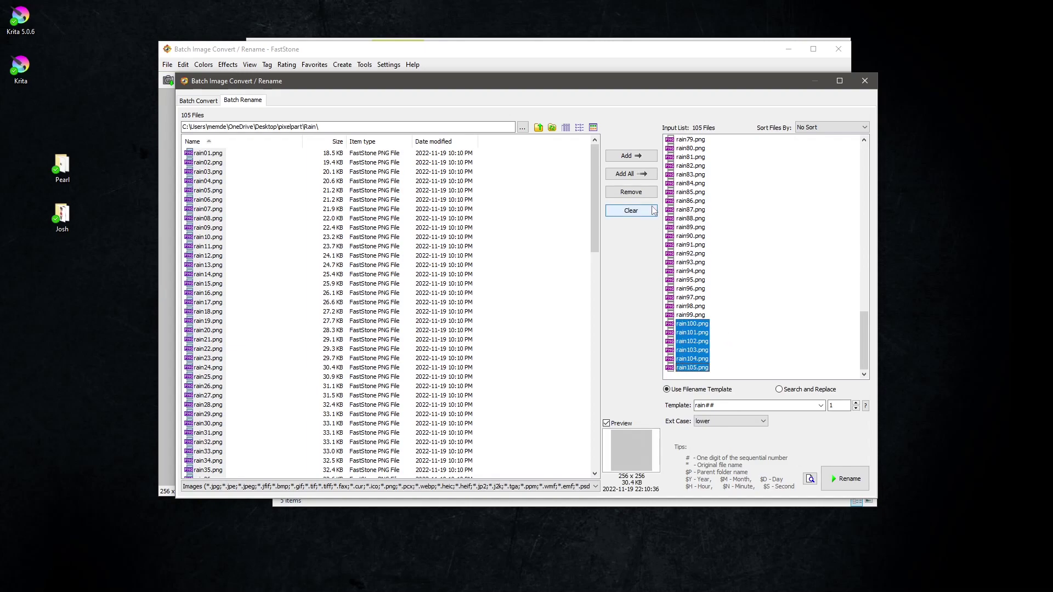
click(636, 194)
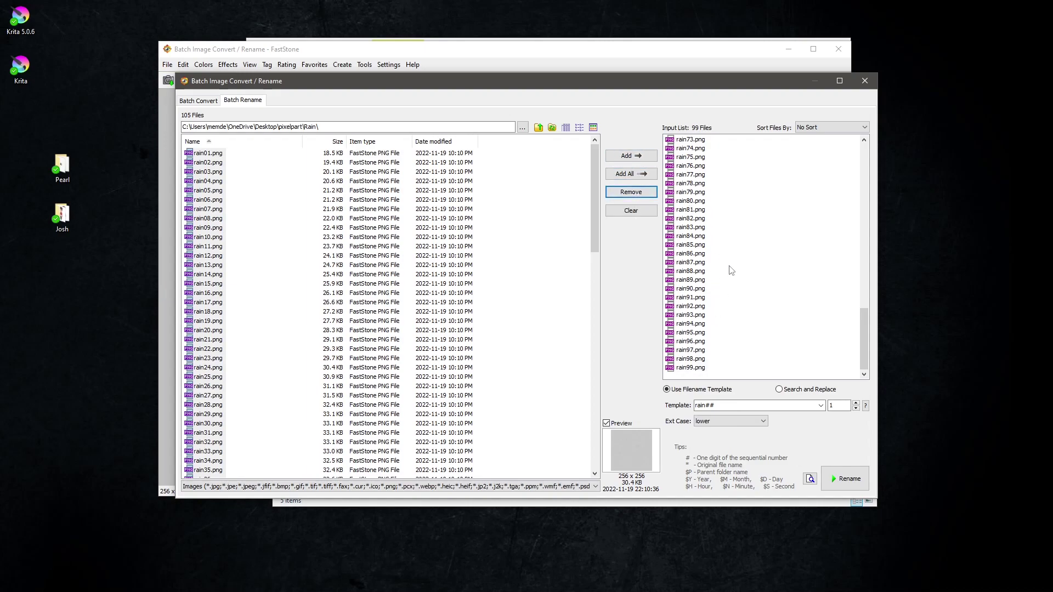
Step: Set the filename template to rain###, preview the new names and batch rename the listed frames
click(725, 406)
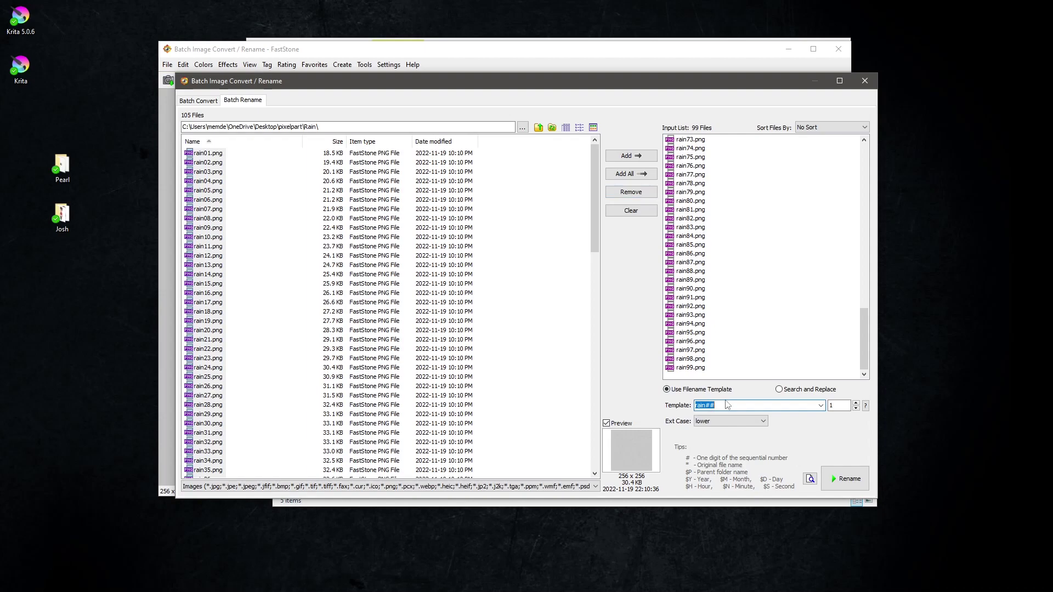
click(715, 405)
click(811, 479)
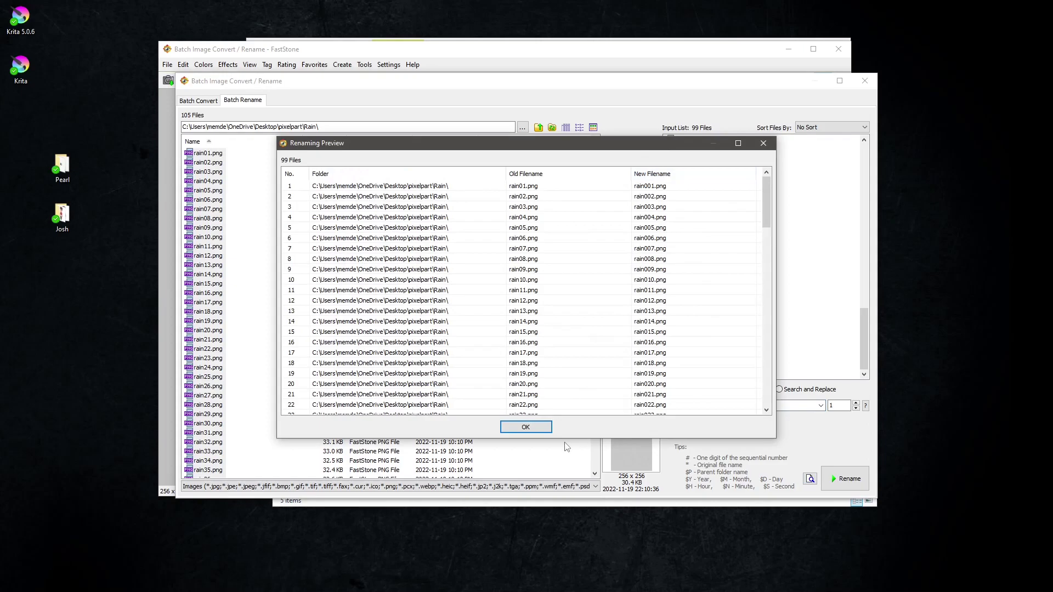
click(507, 429)
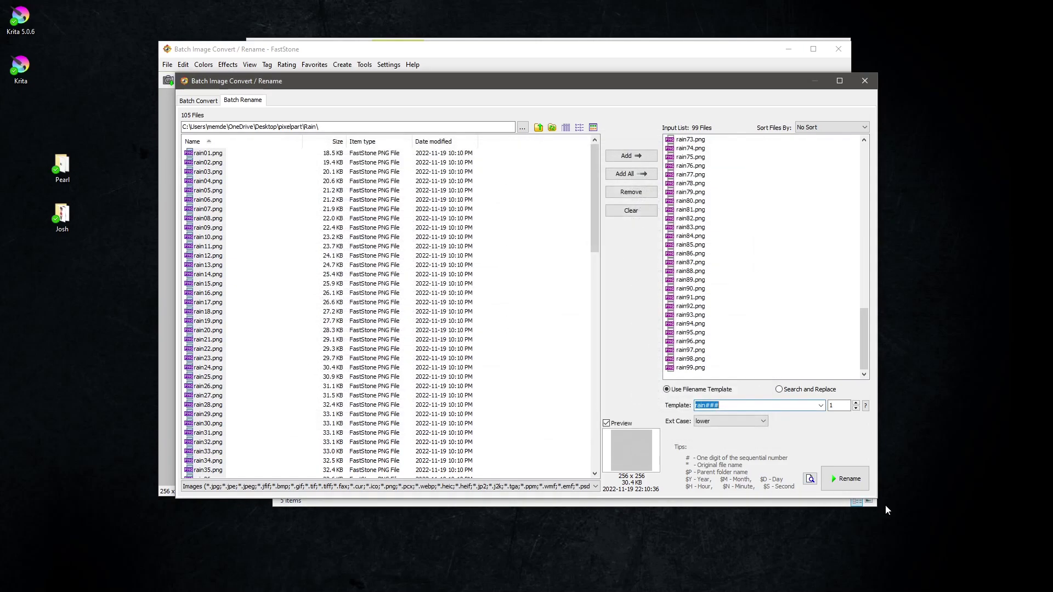
click(849, 485)
click(499, 305)
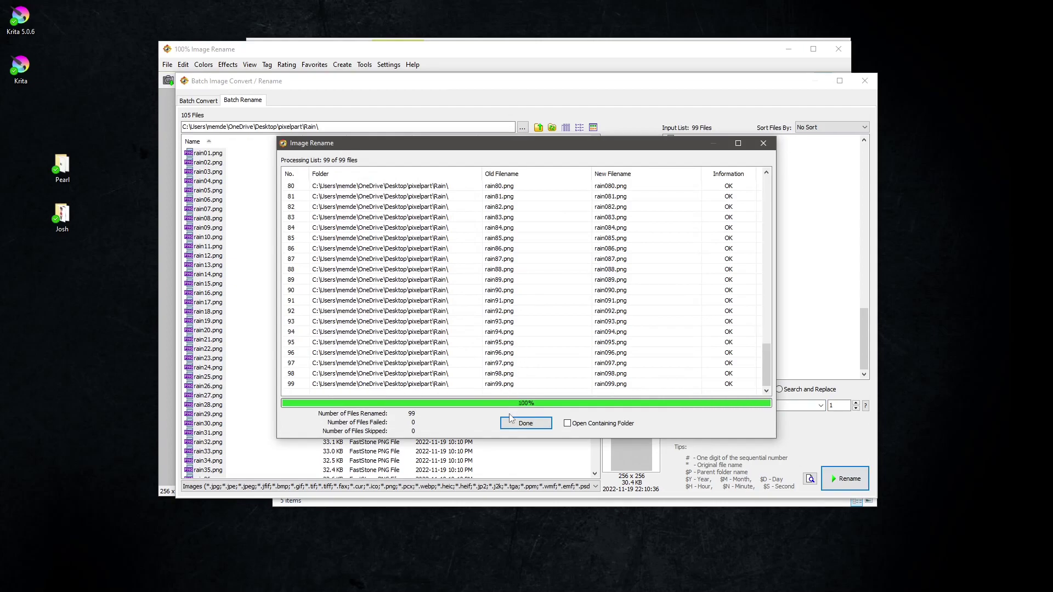
click(518, 423)
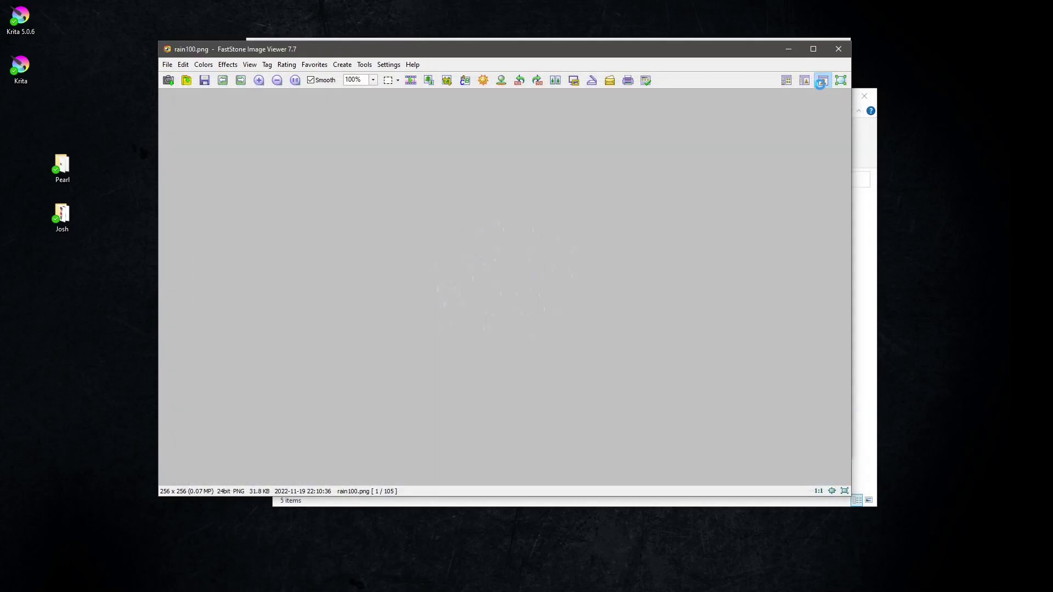
Step: Close the image viewer and import rain001.png from the Rain folder onto the Cartoon Animator stage as a static image
click(839, 51)
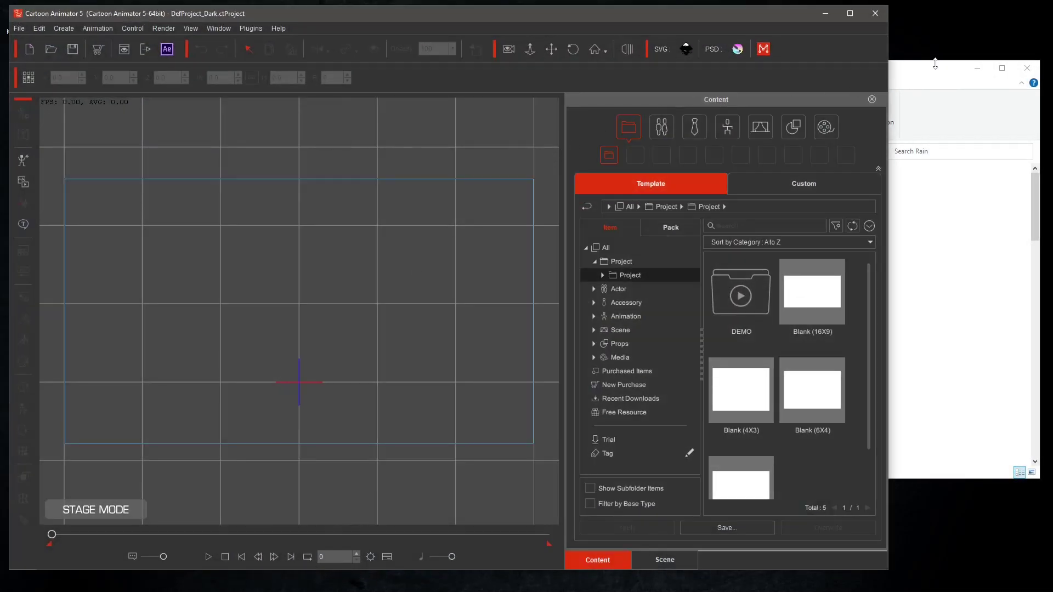
click(936, 63)
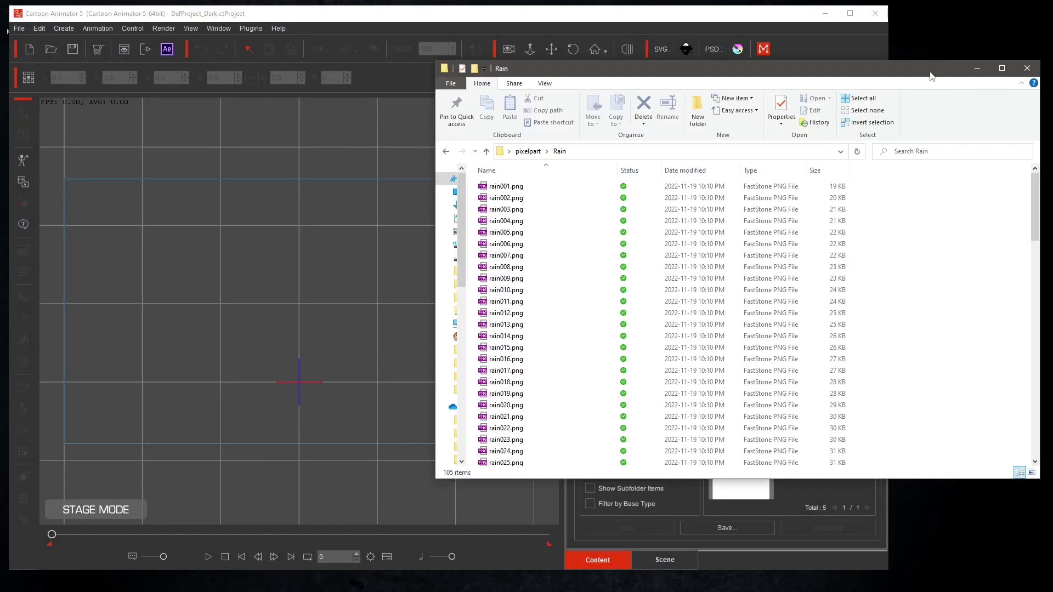
drag(510, 187, 301, 317)
click(521, 257)
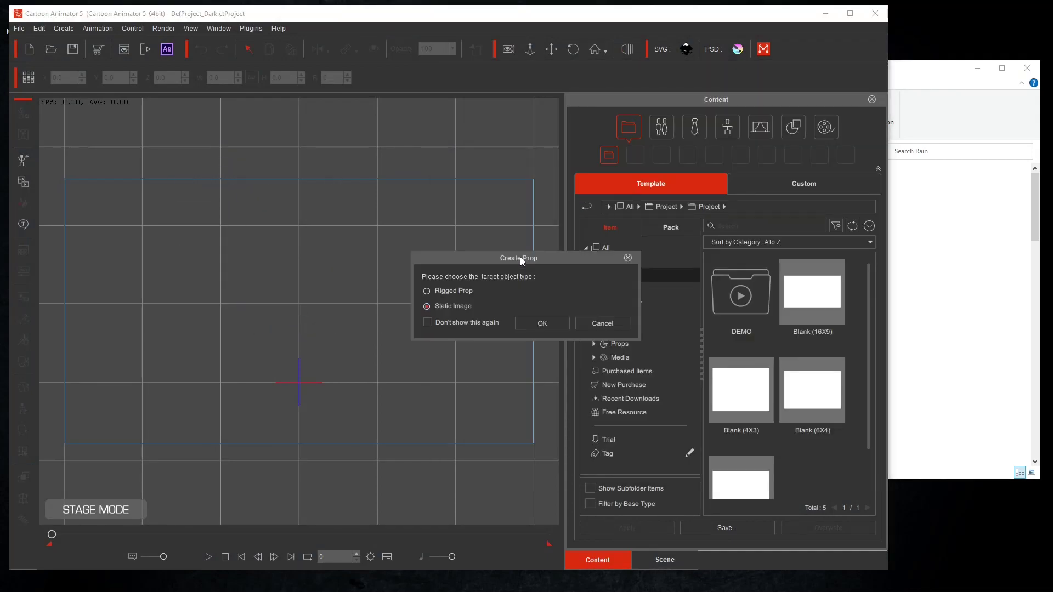
click(538, 327)
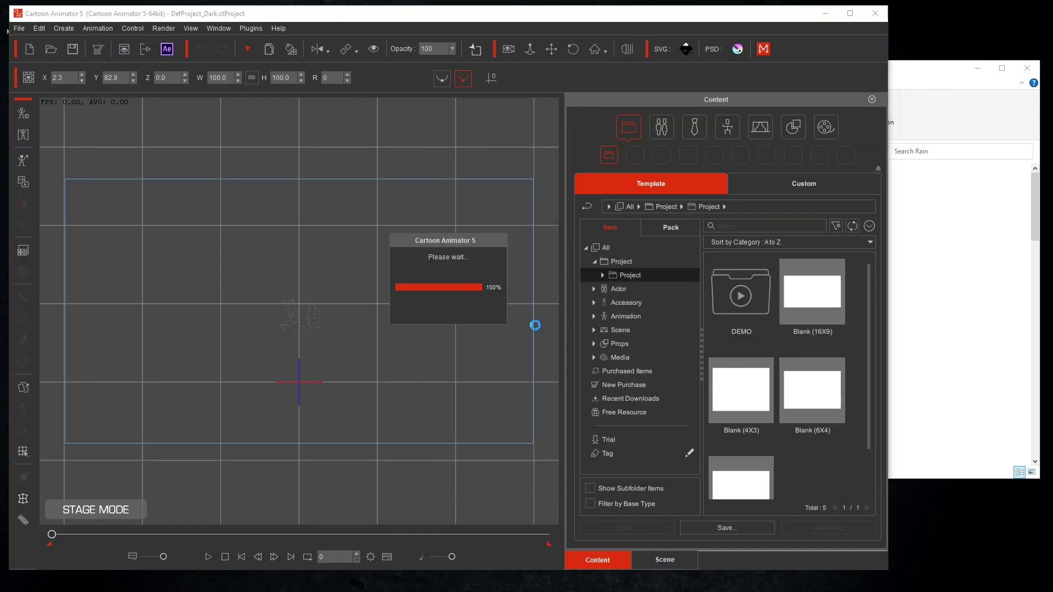
Step: Enlarge the rain prop to about 490 in width and height and move it up to about Y 125
drag(325, 296, 424, 231)
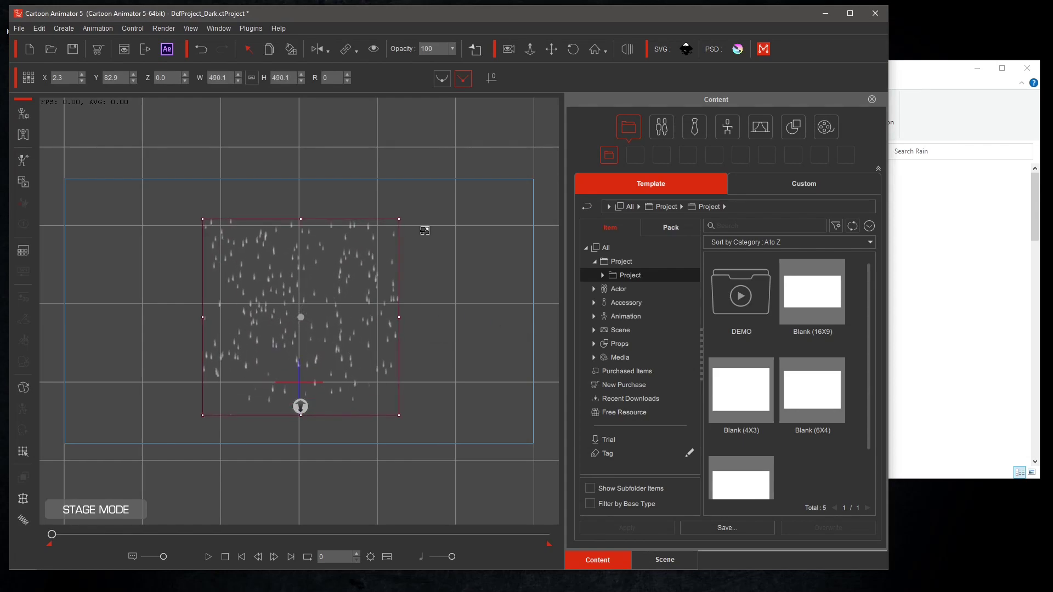
drag(345, 327, 344, 295)
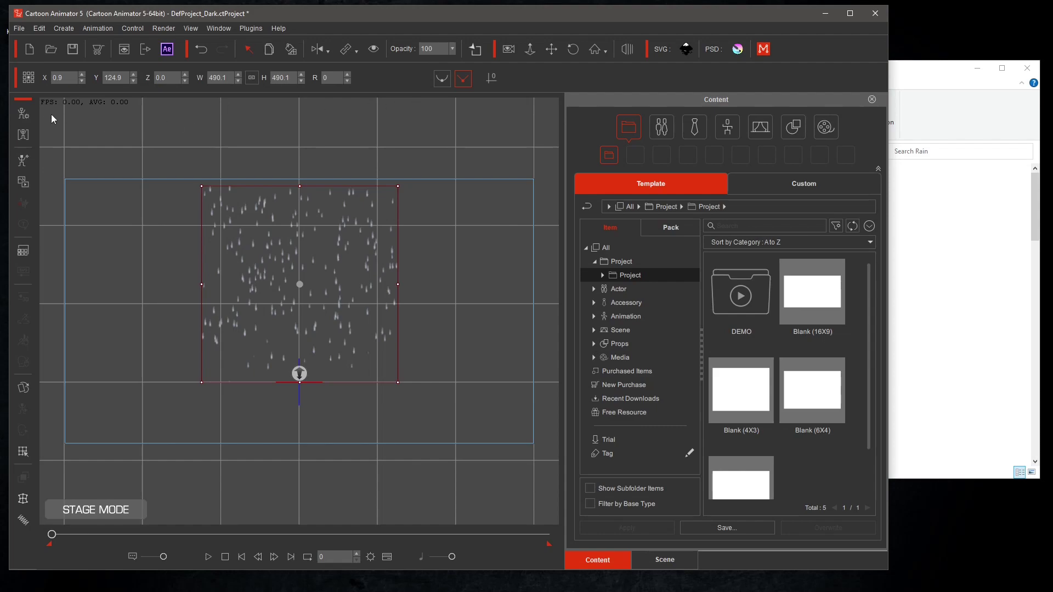
Step: Open the rain prop in the composer and send it to Krita as a PSD file
click(23, 116)
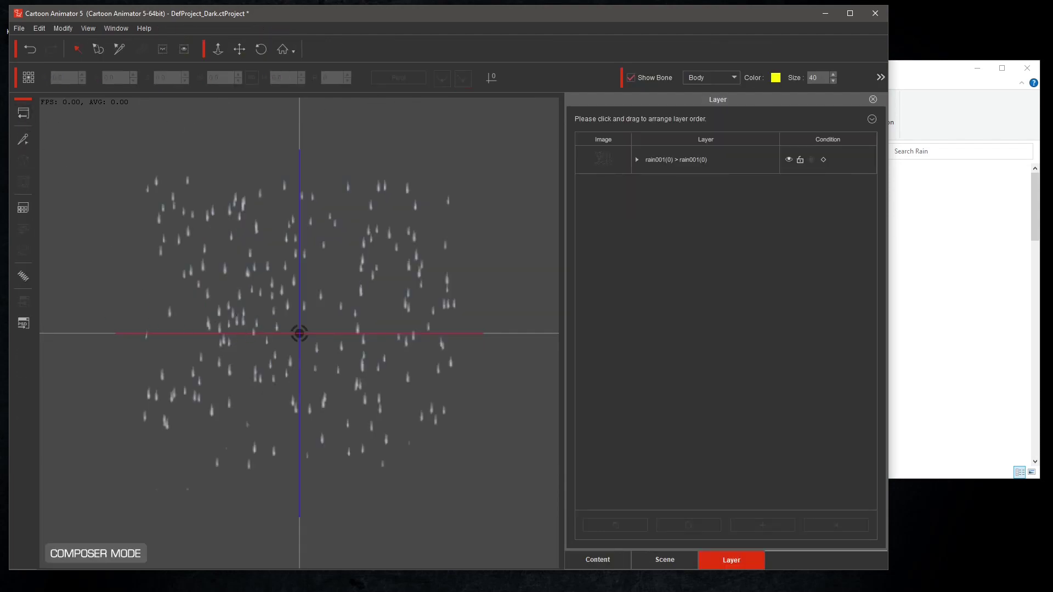
click(23, 325)
click(481, 336)
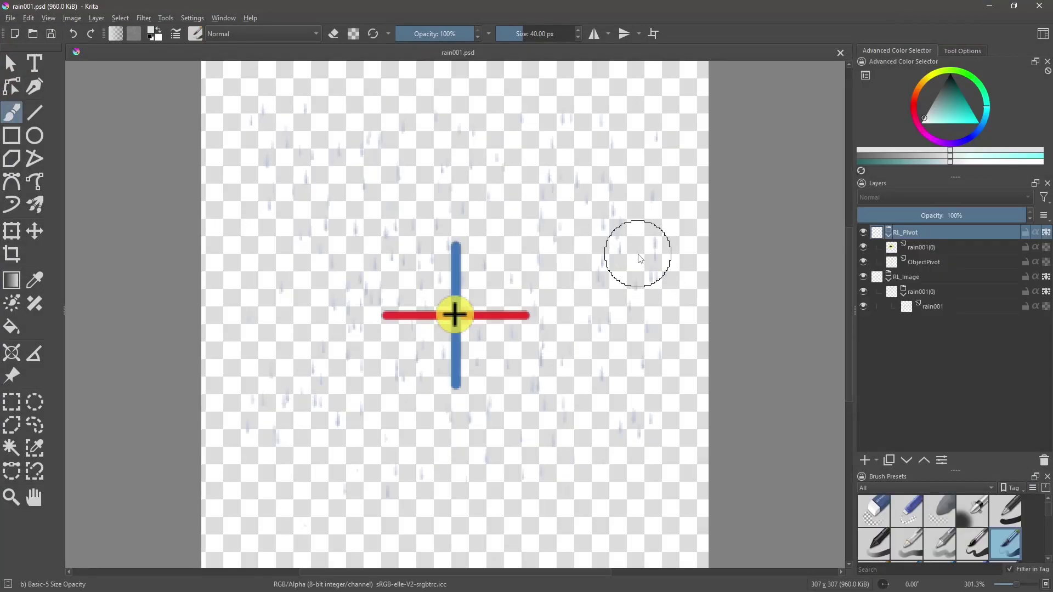
Step: Select the rain001 layer inside the RL_Image group and restore Krita to a smaller window that leaves the Rain folder reachable
click(927, 308)
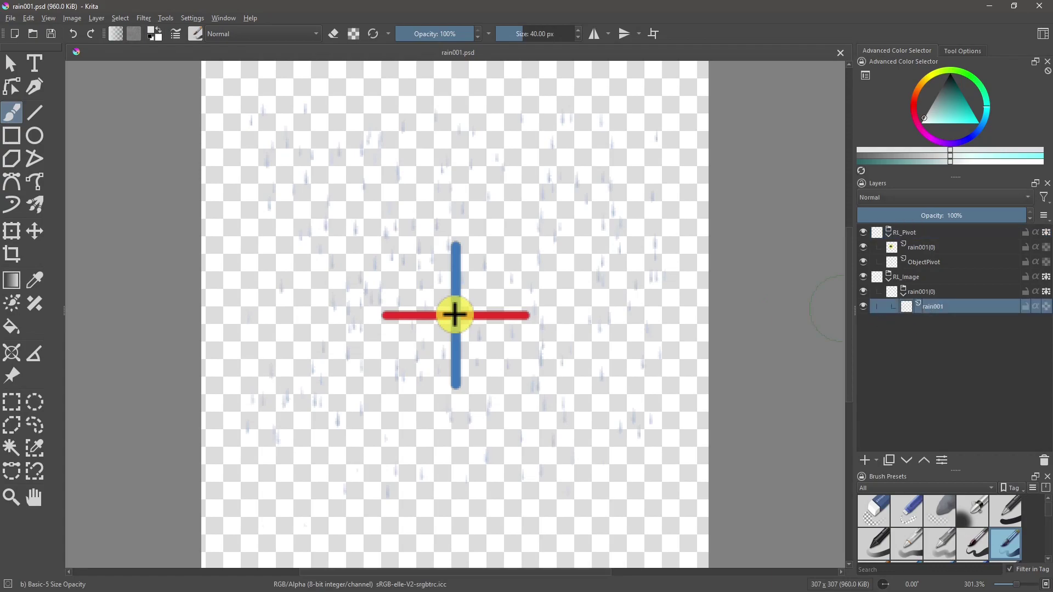
click(1015, 6)
drag(808, 21, 630, 22)
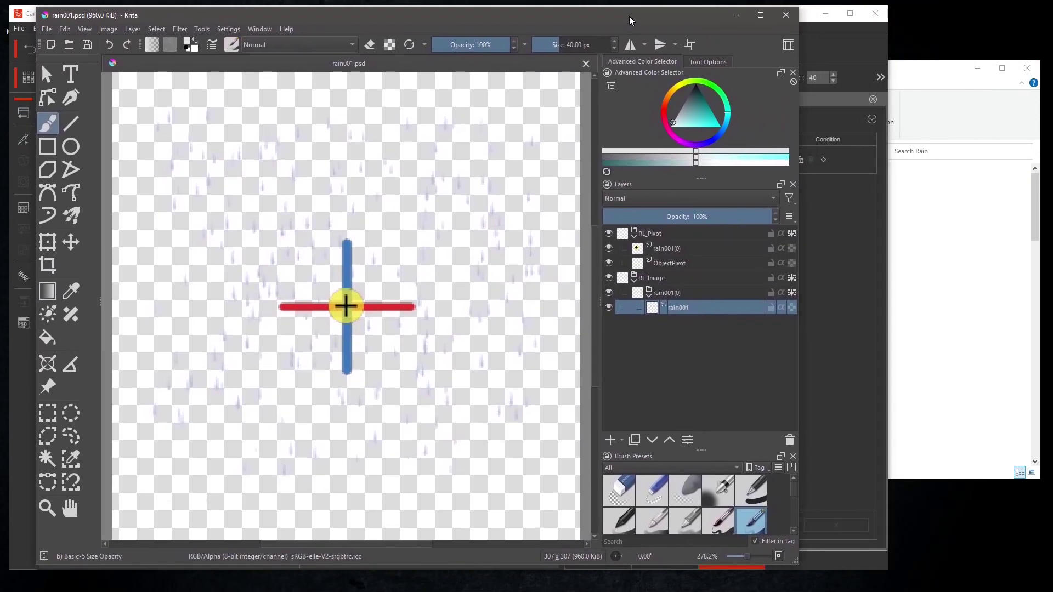
Step: Select all the rain frames in the Rain folder and insert them into rain001.psd as many layers
click(995, 80)
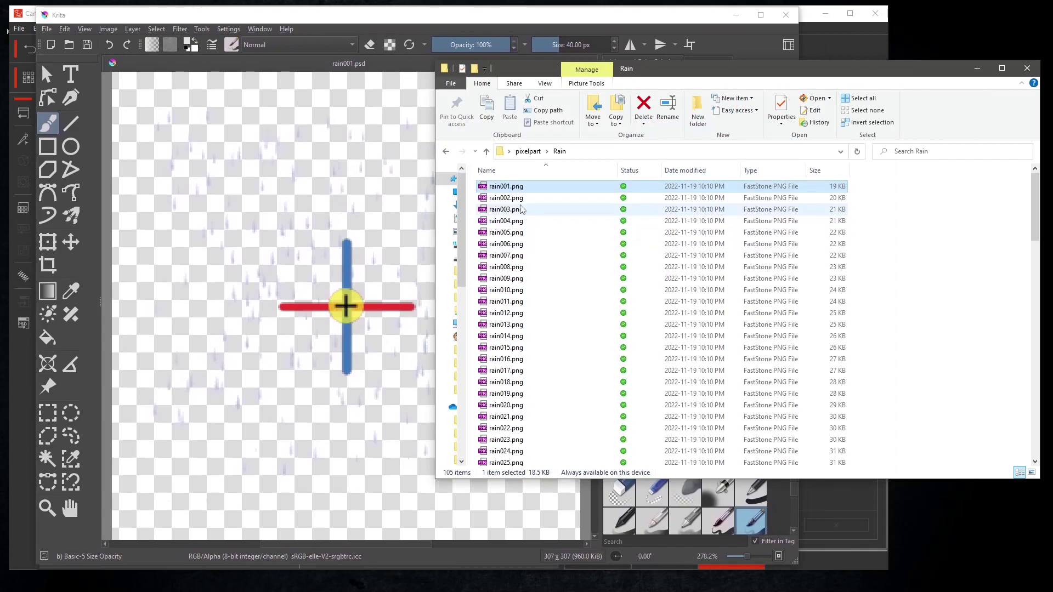
scroll(514, 197, down, 20)
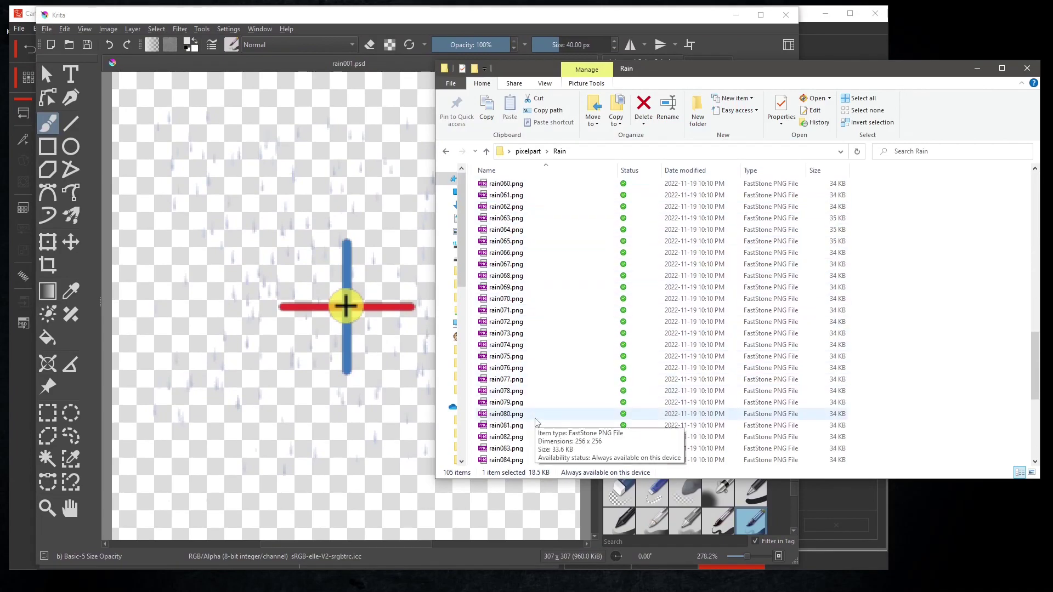
scroll(507, 463, down, 3)
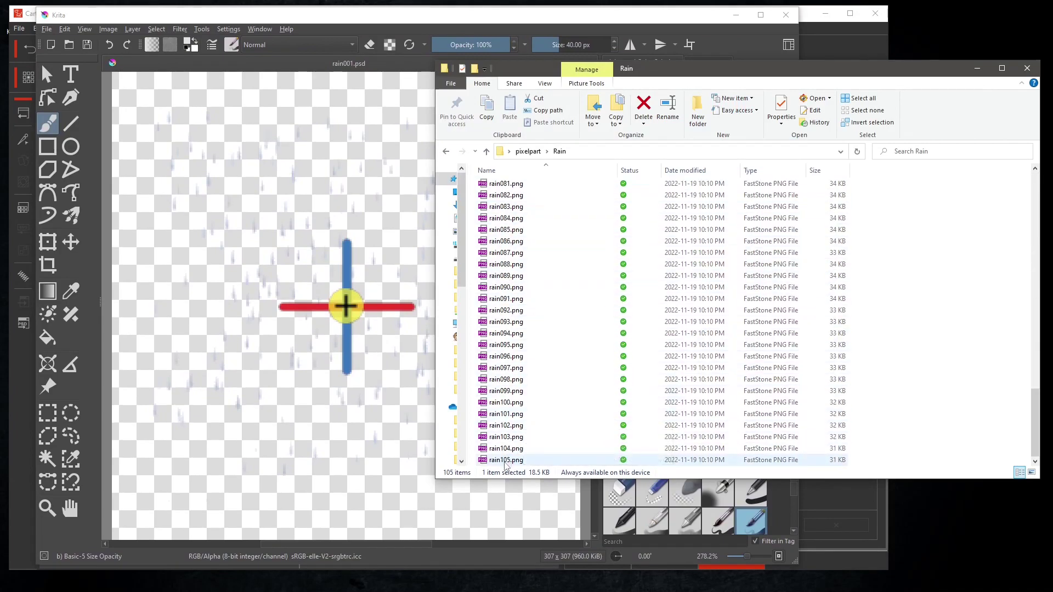
mouse_move(506, 464)
key(ctrl+a)
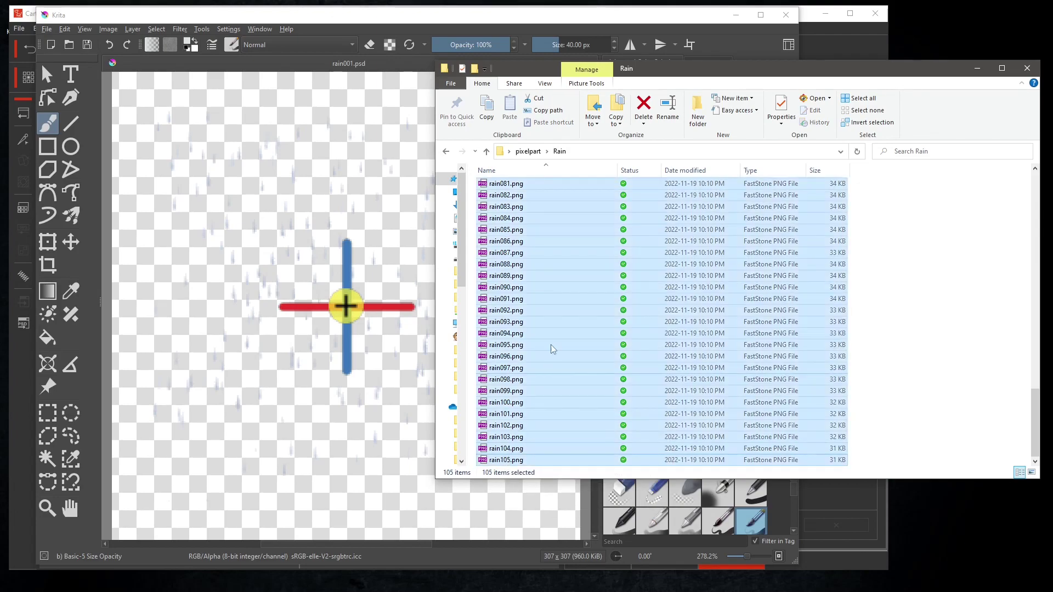
scroll(582, 312, up, 18)
scroll(581, 294, up, 9)
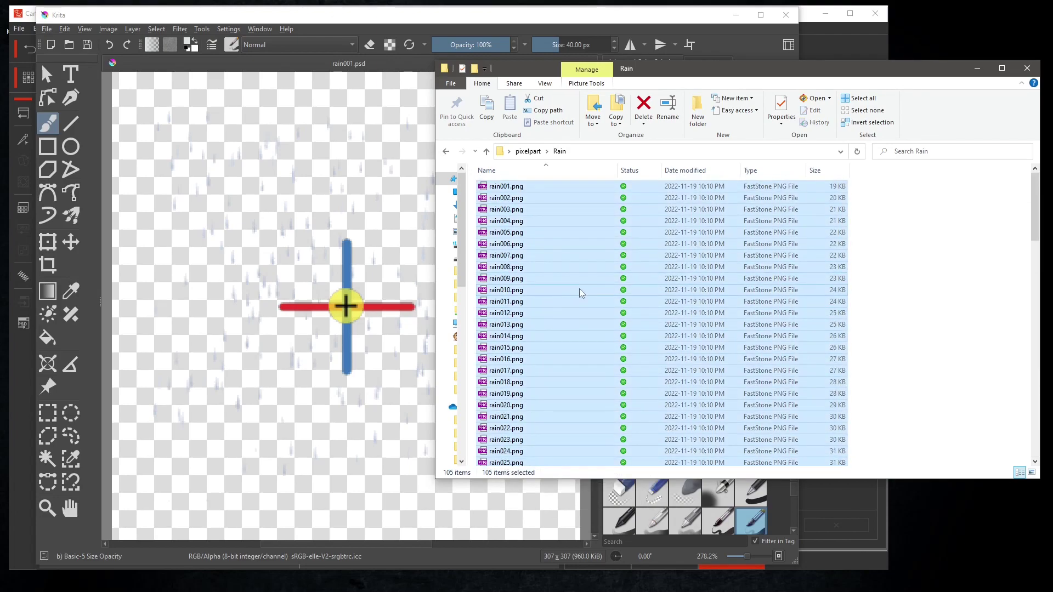
right_click(555, 268)
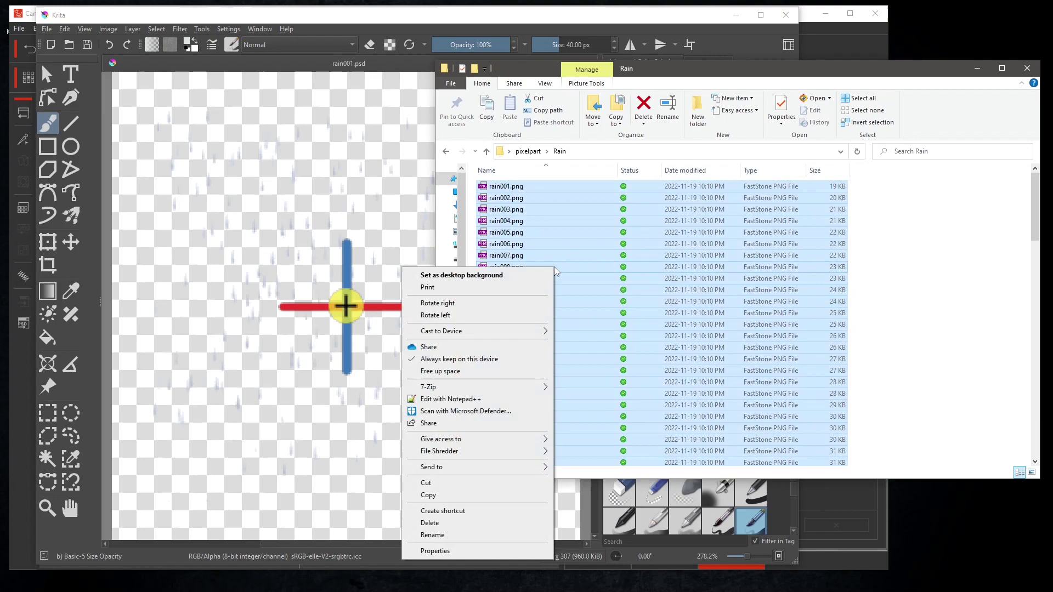
key(Escape)
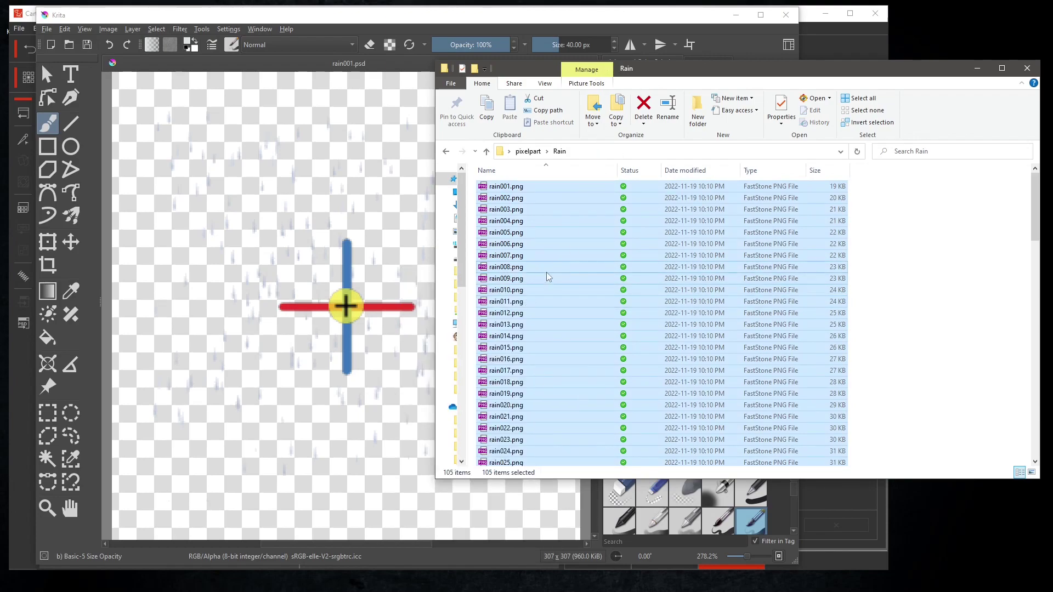
drag(547, 274, 360, 316)
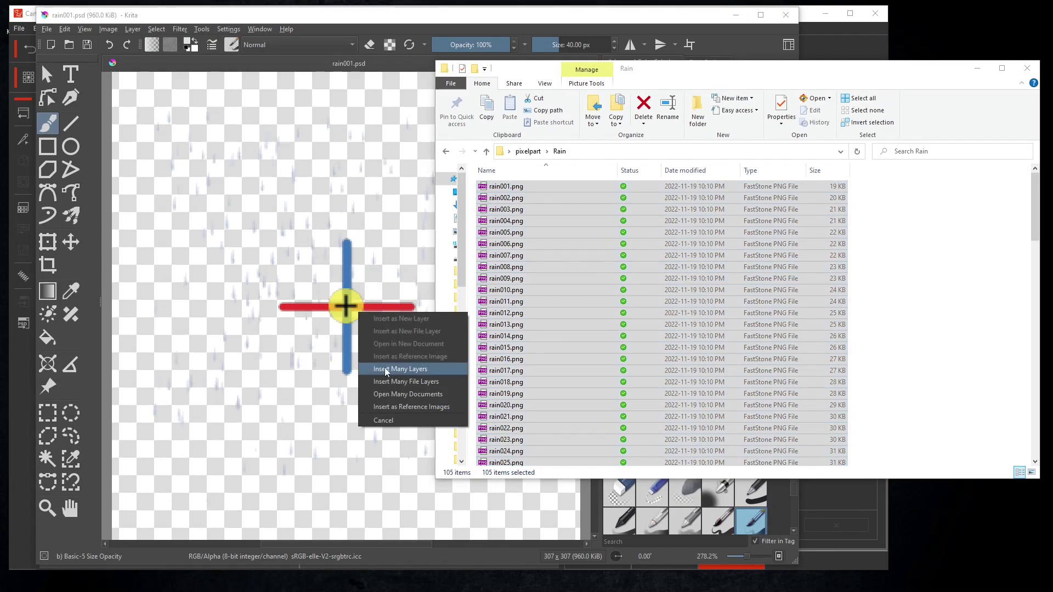
click(409, 369)
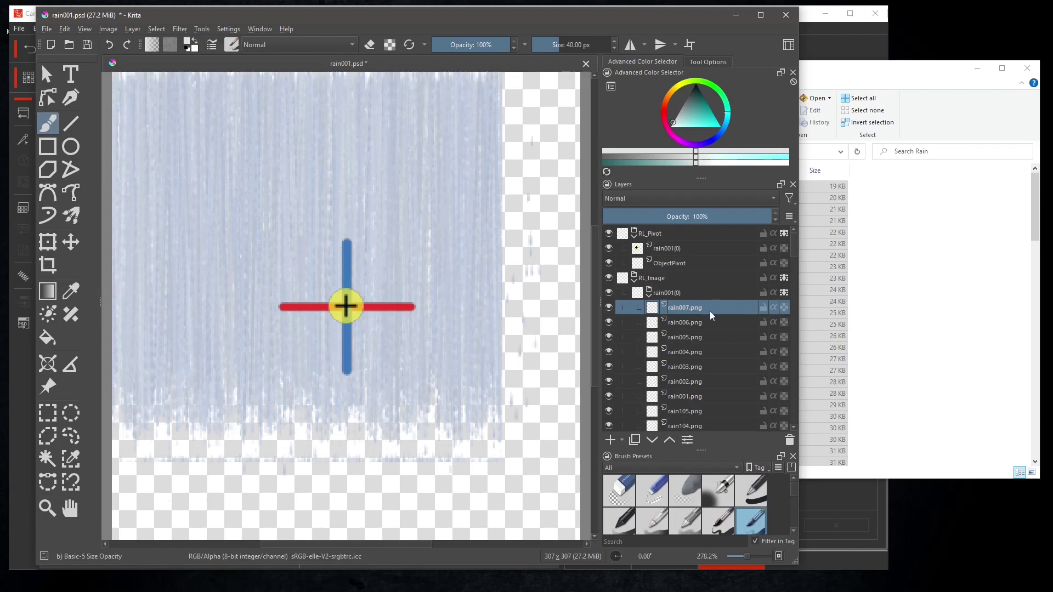
mouse_move(710, 311)
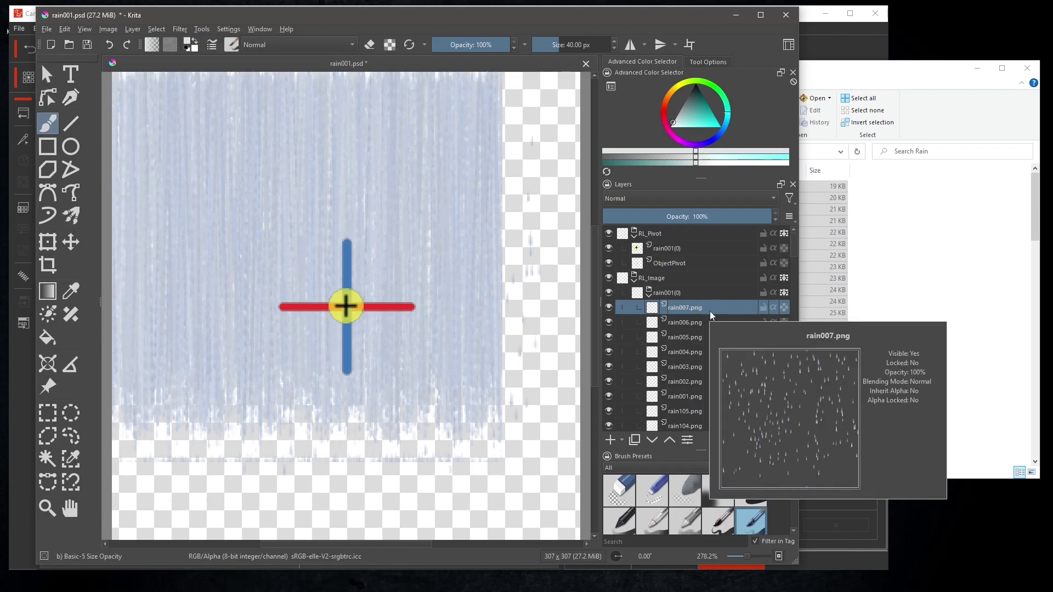
Step: Group the rain008.png and rain009.png layers near the end of the layer stack and name the group Group 0
scroll(710, 314, down, 15)
scroll(712, 330, down, 18)
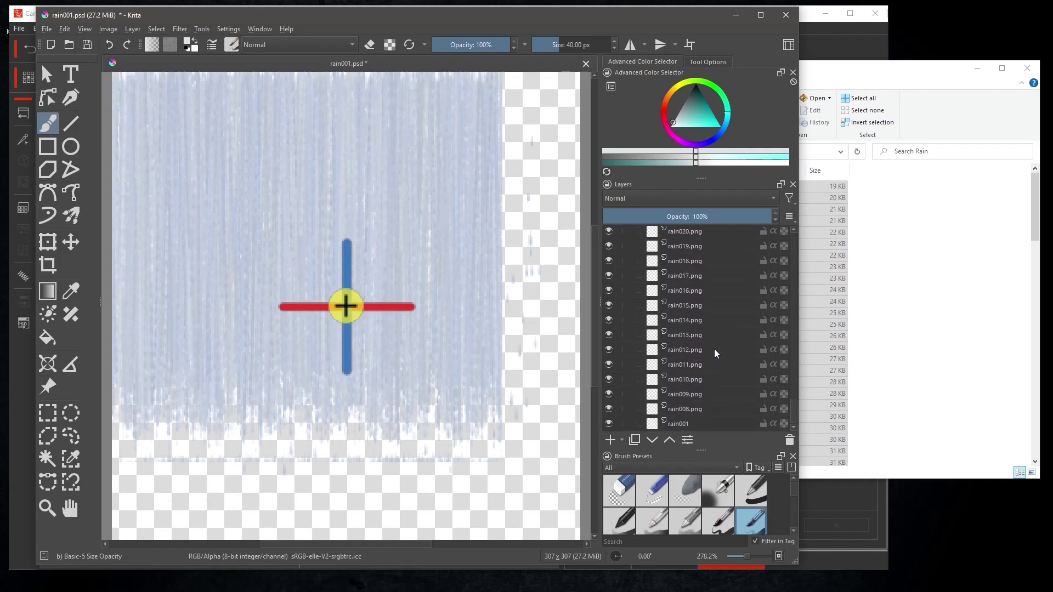
click(679, 412)
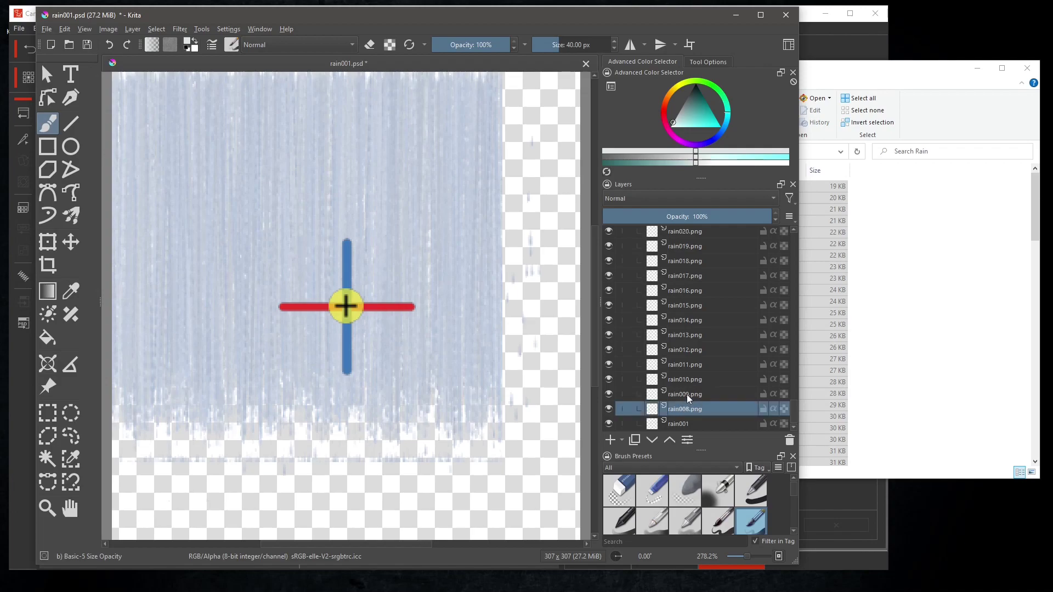
shift+click(687, 395)
right_click(688, 396)
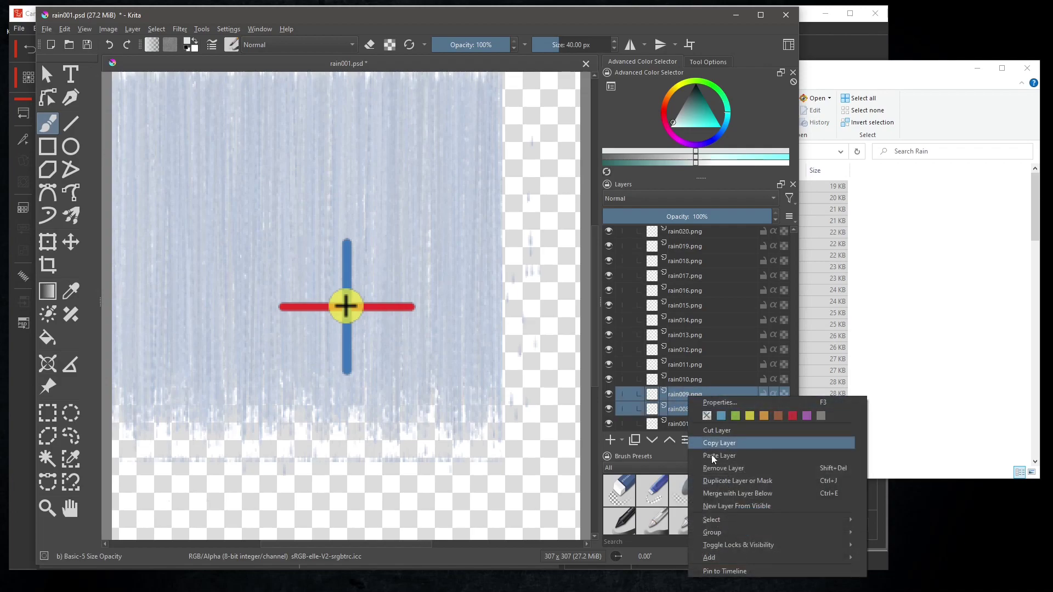
mouse_move(723, 532)
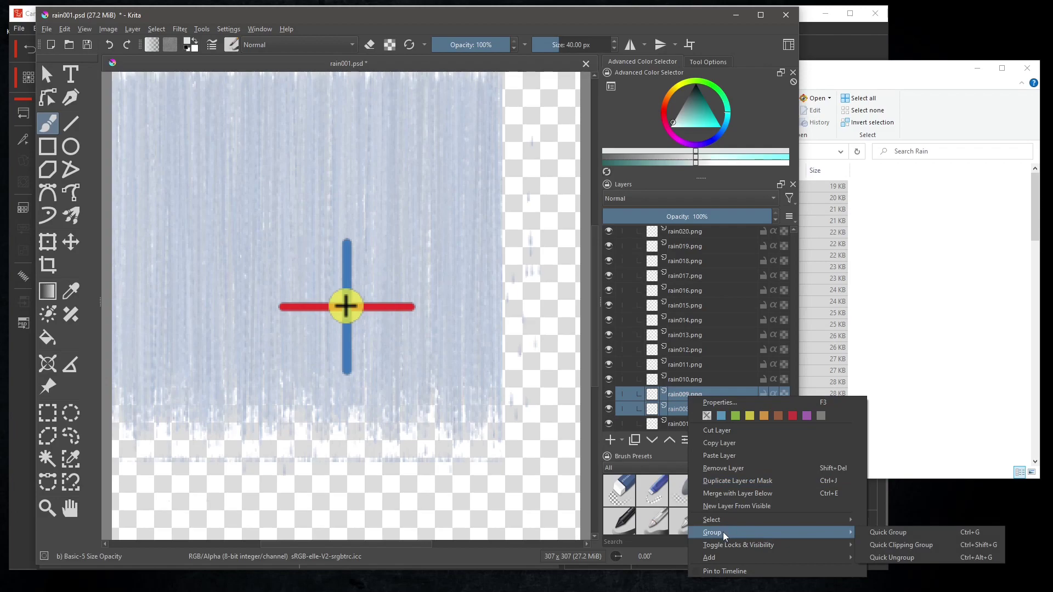
click(897, 535)
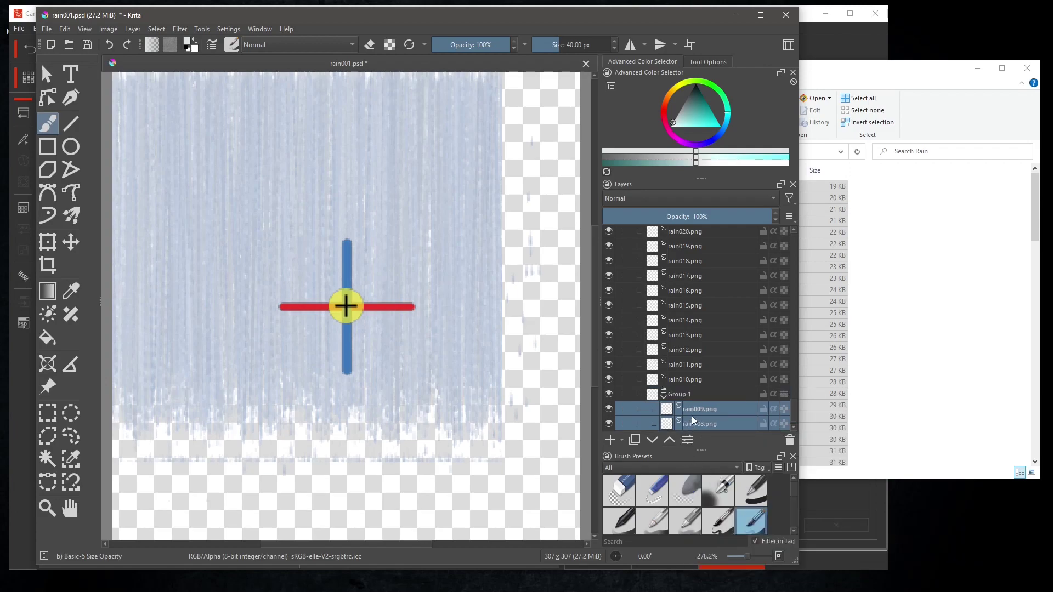
click(687, 393)
double_click(692, 394)
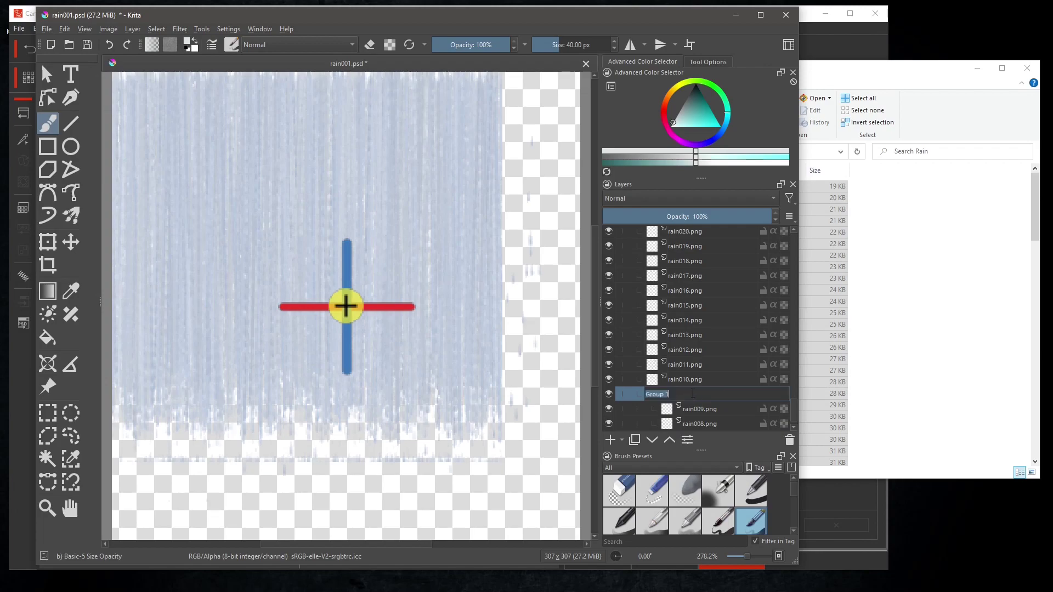
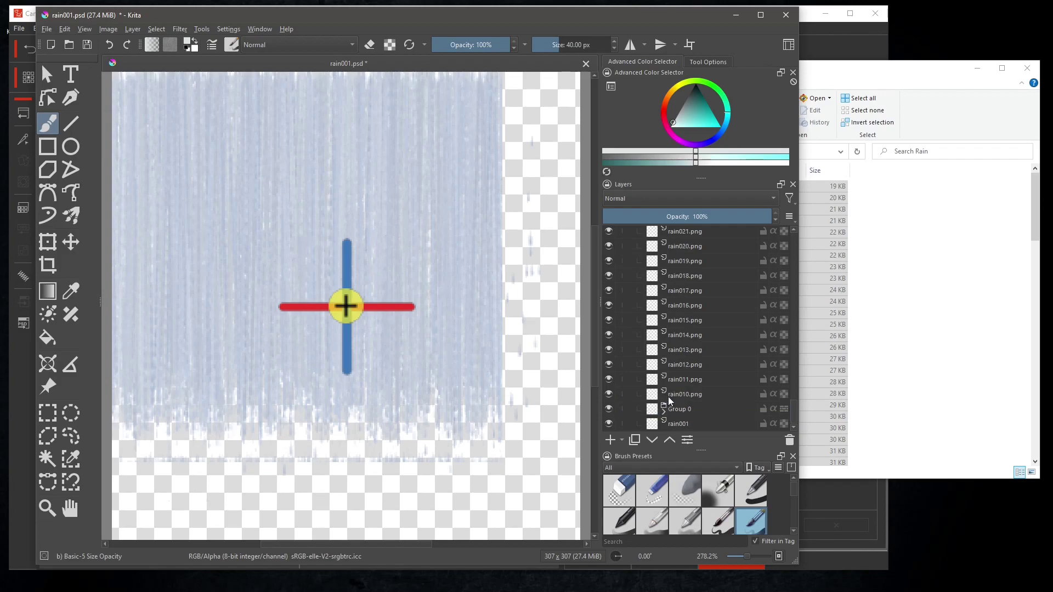
Step: Group the layers rain010.png through rain019.png with Quick Group and collapse the new group
click(685, 396)
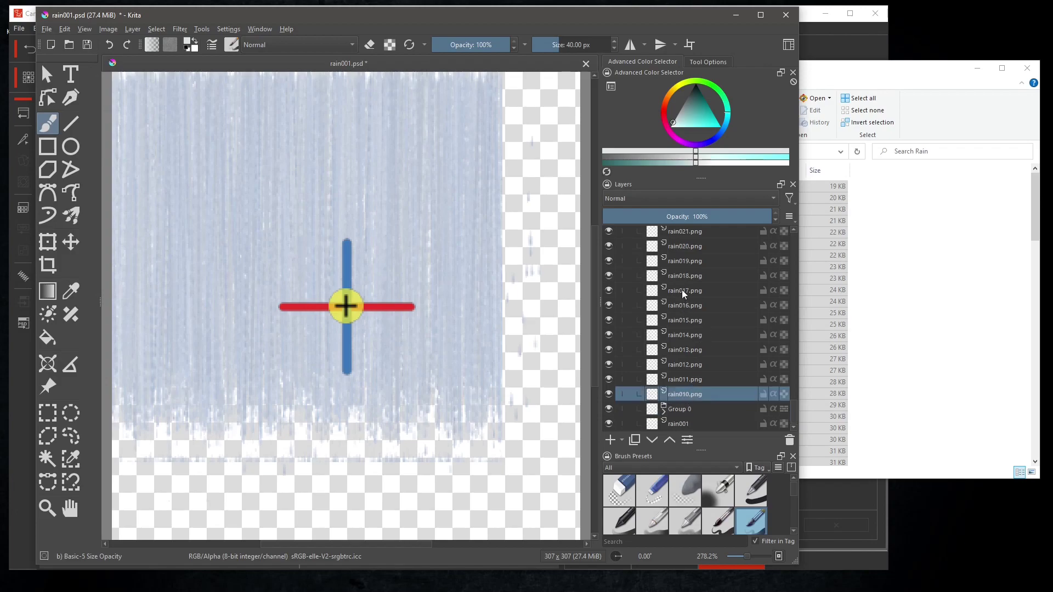
shift+click(686, 260)
right_click(700, 301)
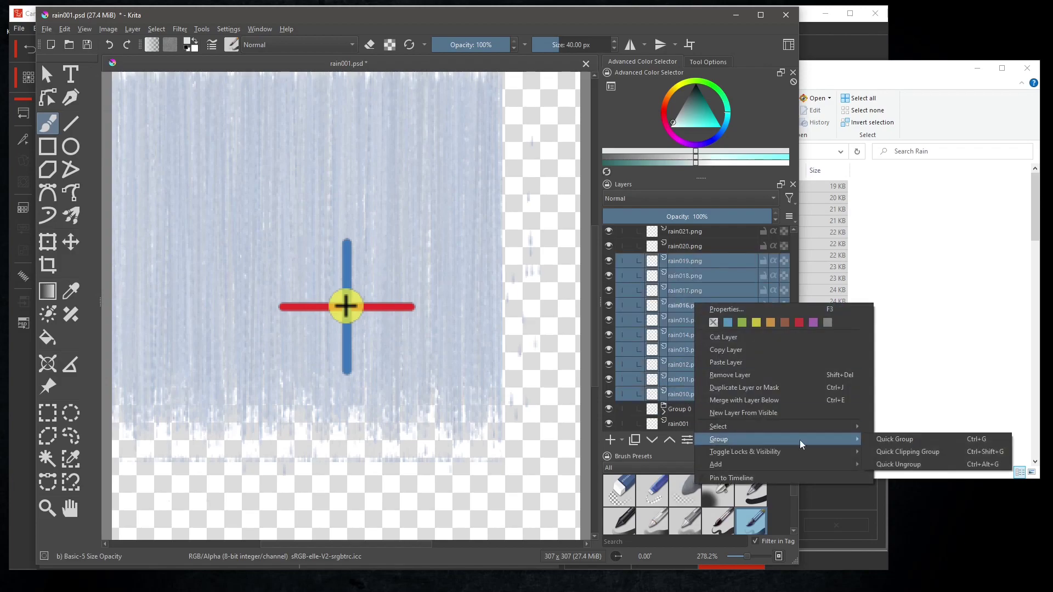
click(822, 438)
click(719, 291)
Step: Put the layers rain020.png through rain029.png into their own group
scroll(687, 377, up, 4)
click(685, 422)
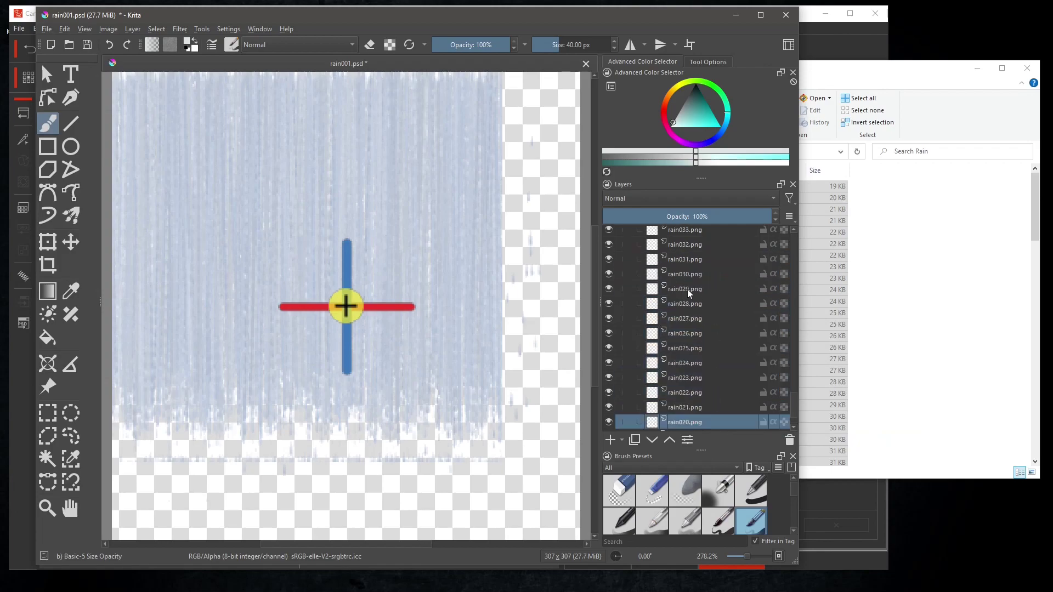
shift+click(686, 288)
right_click(693, 321)
mouse_move(718, 457)
click(902, 457)
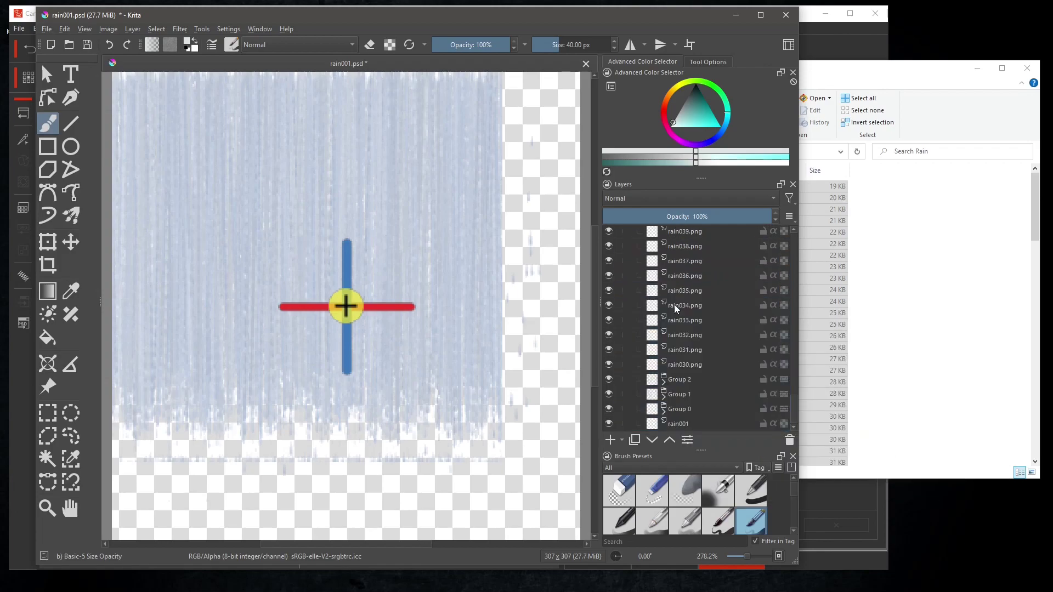
Step: Group rain030.png through rain039.png, and group rain040.png through rain049.png separately
click(685, 407)
shift+click(690, 273)
right_click(691, 308)
mouse_move(724, 439)
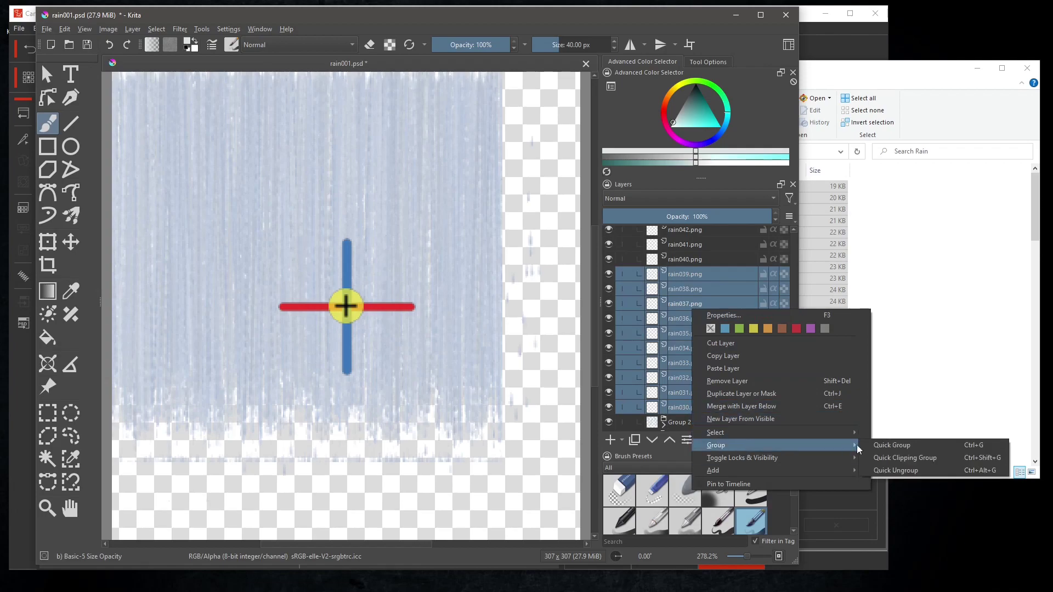
click(883, 444)
shift+click(689, 258)
right_click(690, 307)
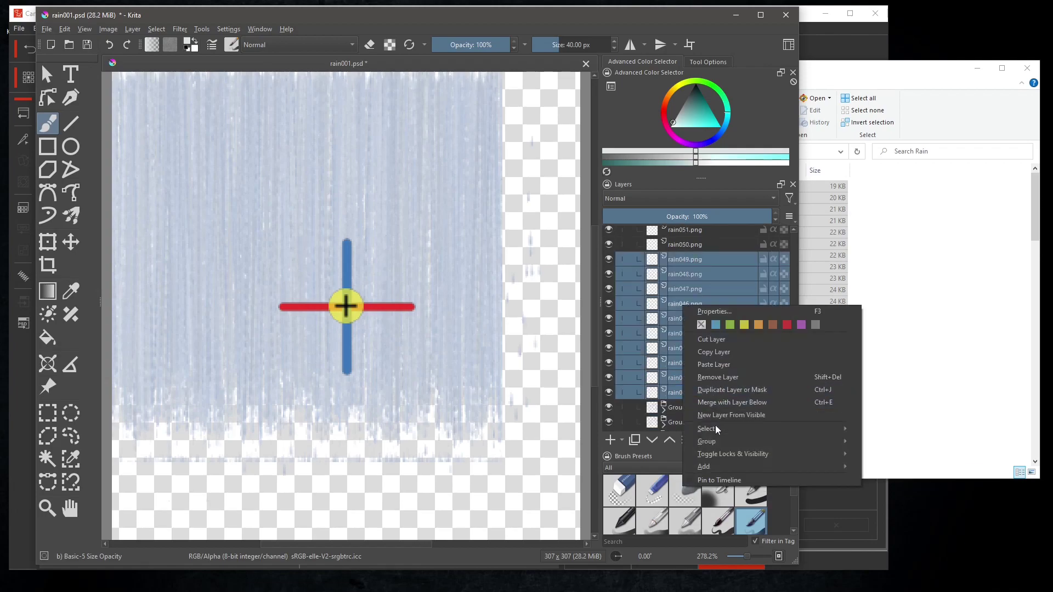
click(883, 443)
Step: Group the layers rain050.png through rain059.png and collapse the group
scroll(707, 340, up, 1)
right_click(690, 301)
key(Escape)
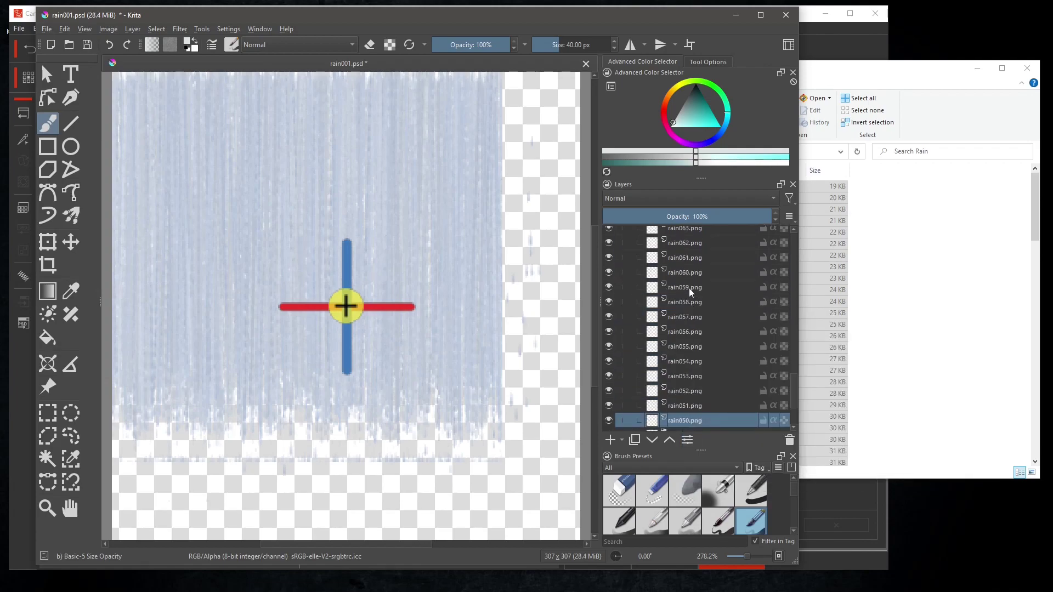
shift+click(689, 288)
right_click(711, 335)
mouse_move(744, 423)
click(927, 425)
click(664, 290)
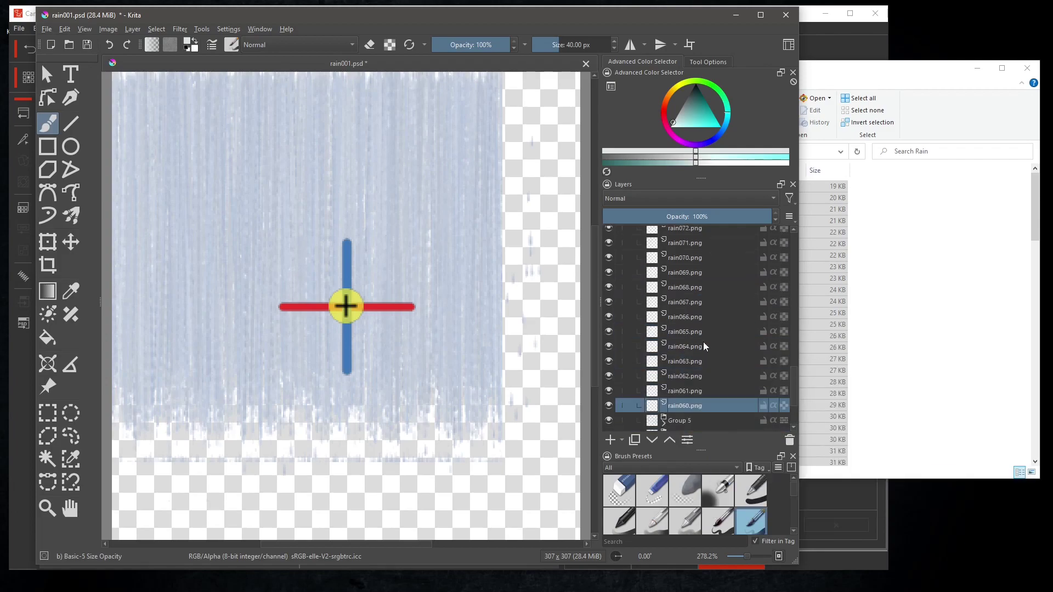
Step: Put rain060.png through rain069.png into one group and rain070.png through rain079.png into another
shift+click(693, 272)
right_click(689, 298)
mouse_move(812, 435)
click(896, 436)
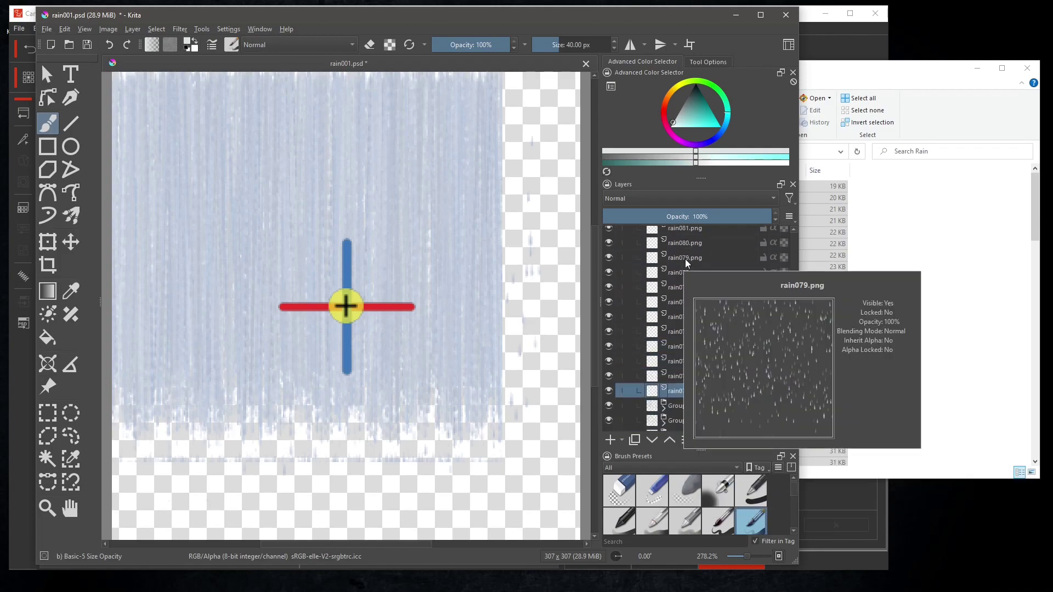
shift+click(686, 259)
right_click(702, 287)
mouse_move(735, 422)
click(899, 426)
Step: Gather the layers rain080.png through rain089.png into a new group
scroll(706, 411, up, 4)
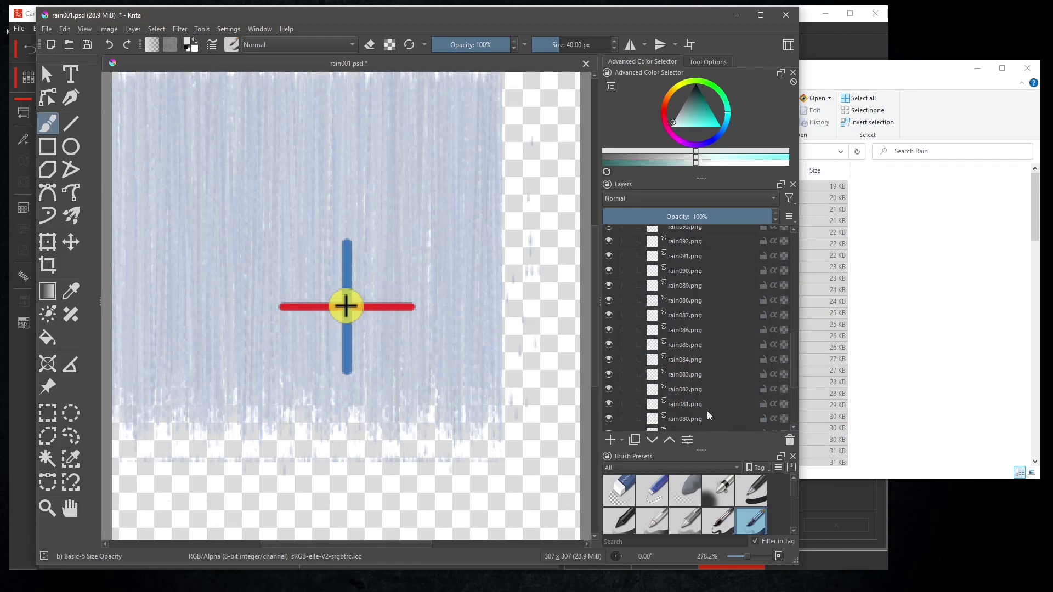
click(708, 414)
shift+click(690, 284)
right_click(699, 311)
mouse_move(812, 494)
click(872, 492)
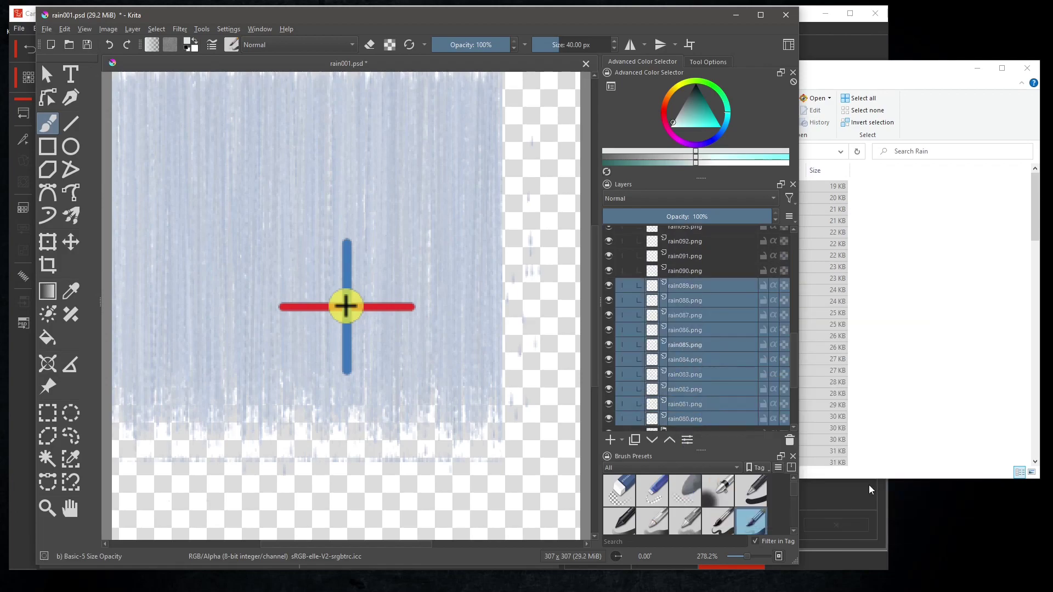
Step: Group the layers rain090.png through rain099.png
click(692, 361)
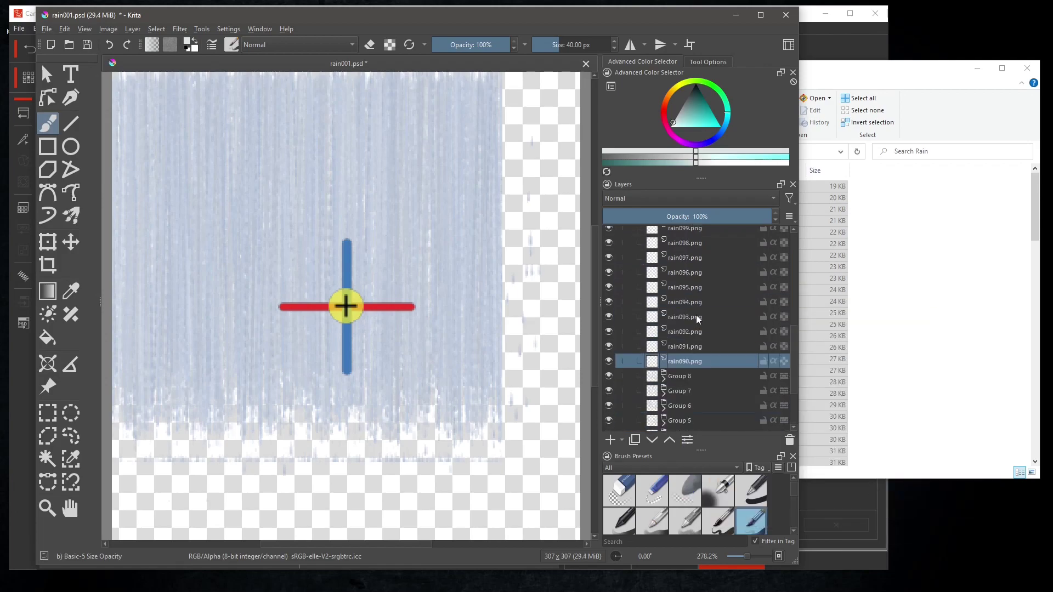
scroll(690, 272, up, 2)
shift+click(703, 265)
right_click(703, 266)
mouse_move(735, 401)
click(900, 406)
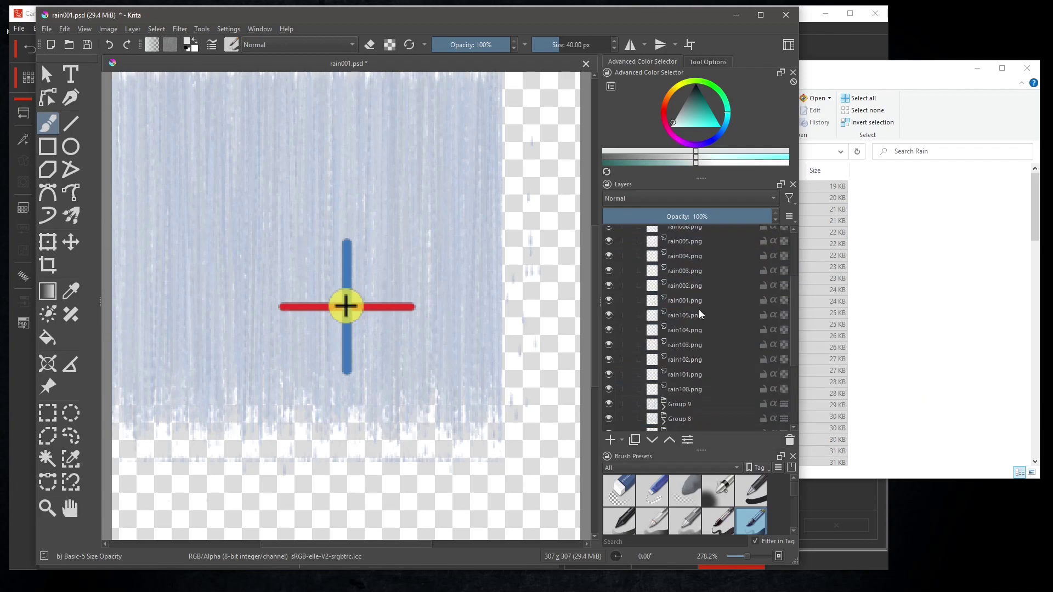
Step: Group the layers rain100.png through rain105.png and collapse the group
click(692, 389)
shift+click(690, 314)
right_click(690, 314)
mouse_move(730, 464)
click(848, 462)
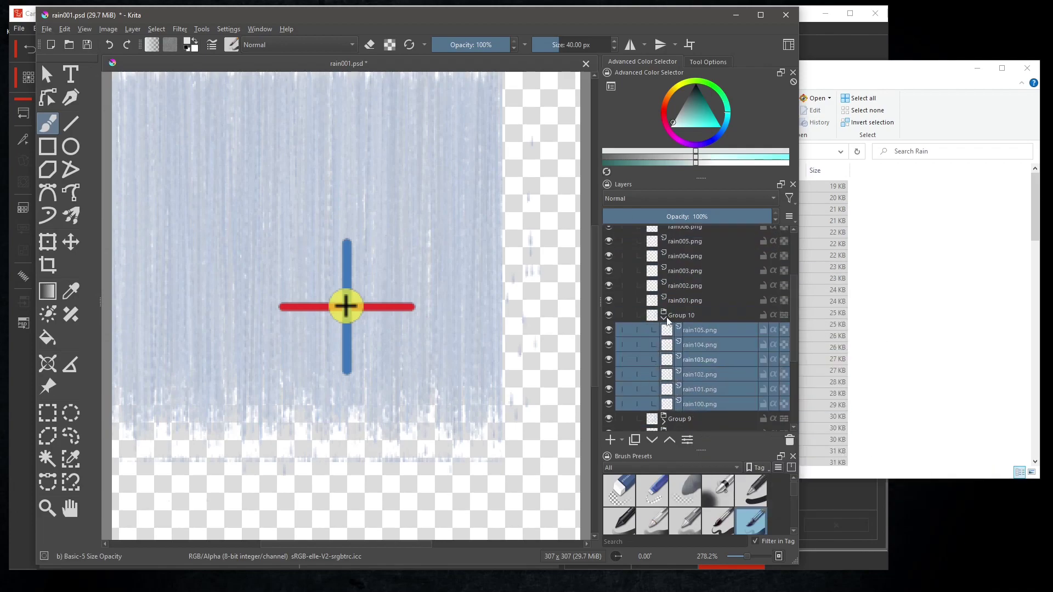
click(666, 317)
Step: Bring Group 0 up next to the loose rain layers and move rain001.png through rain007.png into it
scroll(700, 383, up, 2)
click(699, 232)
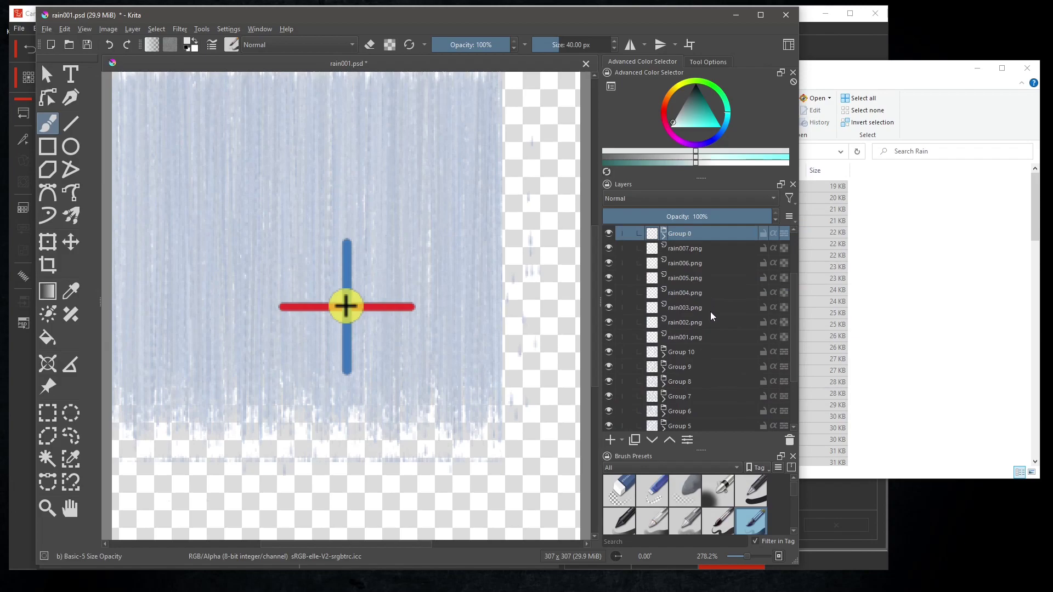
click(695, 247)
shift+click(690, 334)
drag(690, 334, 693, 238)
scroll(681, 296, up, 1)
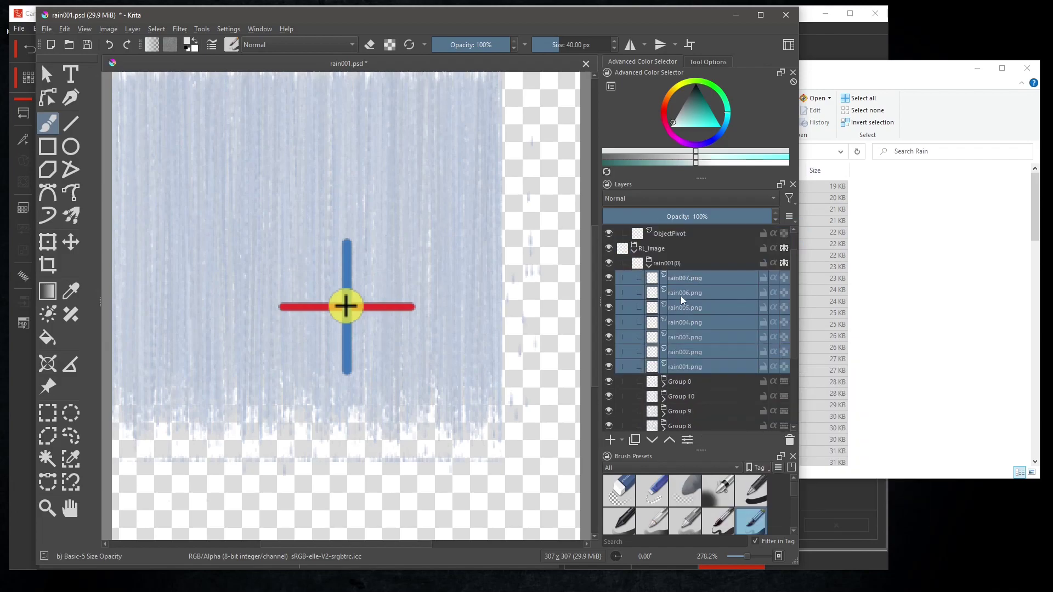
drag(694, 351, 715, 379)
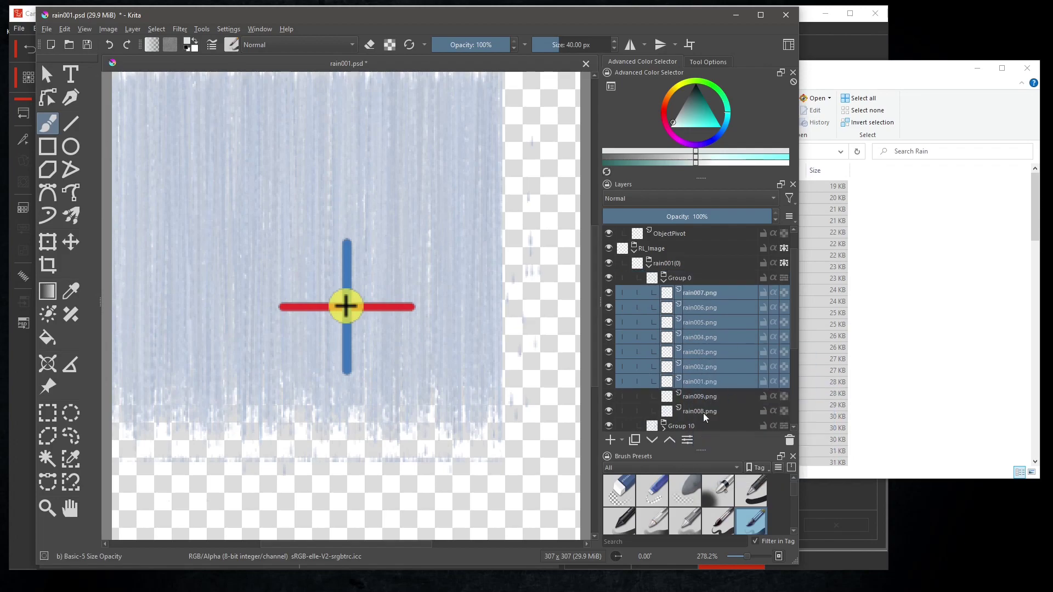
Step: Reorder the layers inside Group 0 so they run from rain001.png at the top down to rain009.png
click(694, 380)
drag(699, 384, 724, 288)
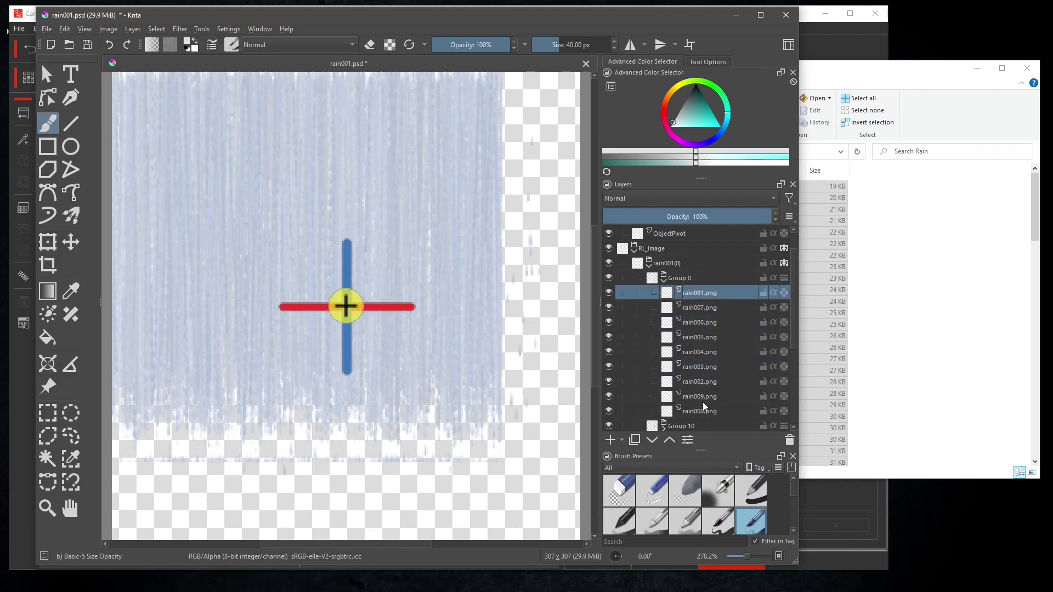
drag(695, 379, 726, 305)
drag(700, 380, 725, 310)
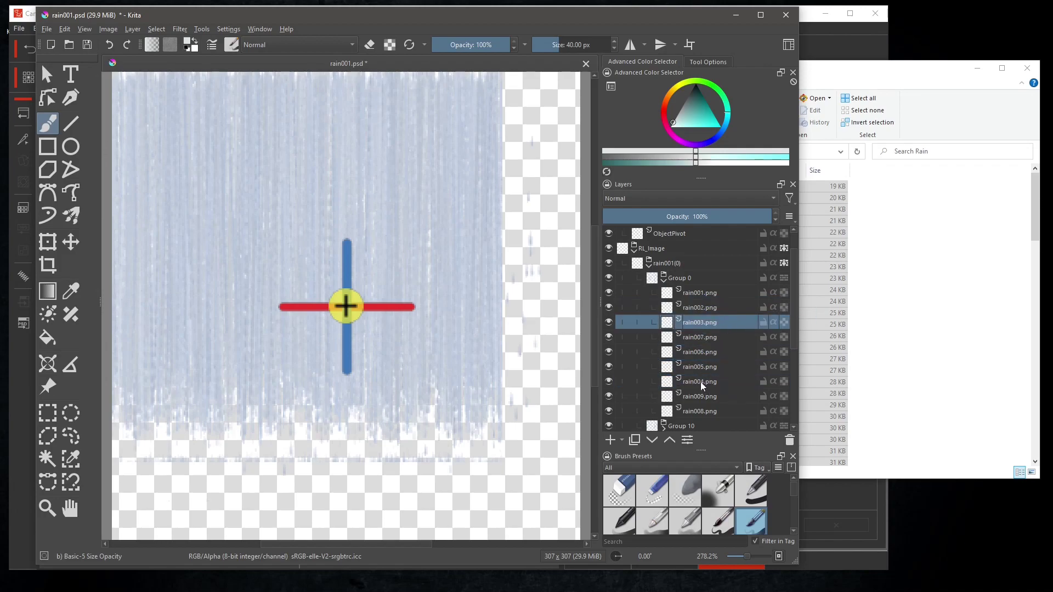
drag(700, 382, 731, 325)
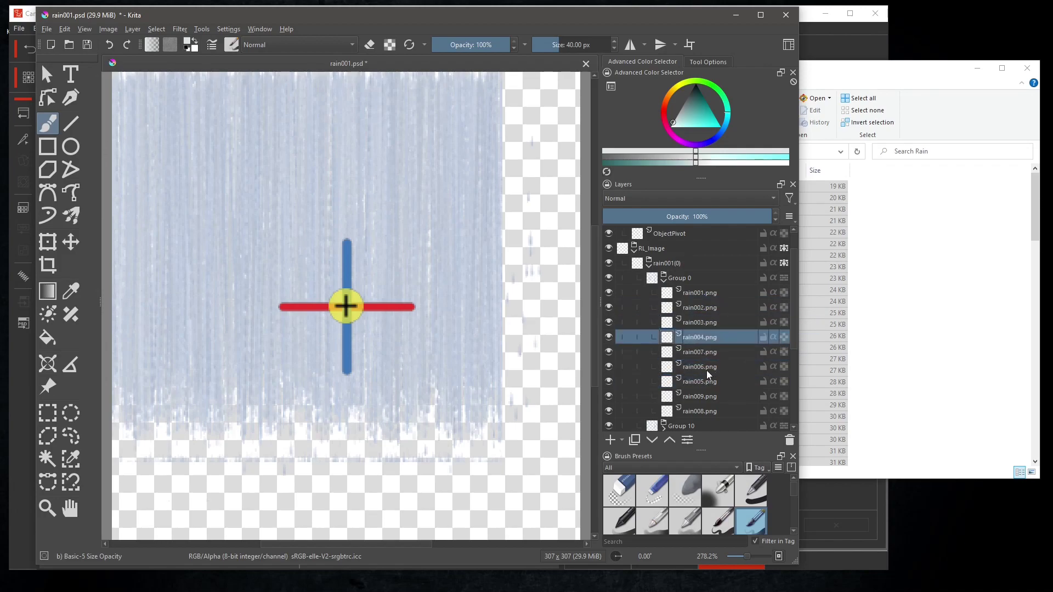
drag(697, 380, 721, 345)
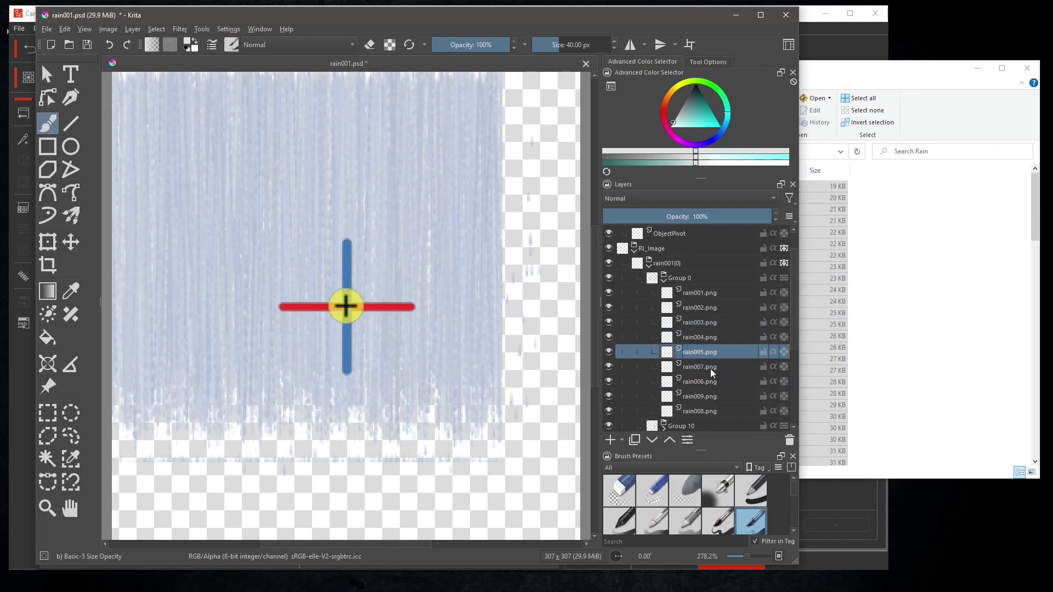
drag(693, 383, 715, 367)
drag(704, 411, 723, 391)
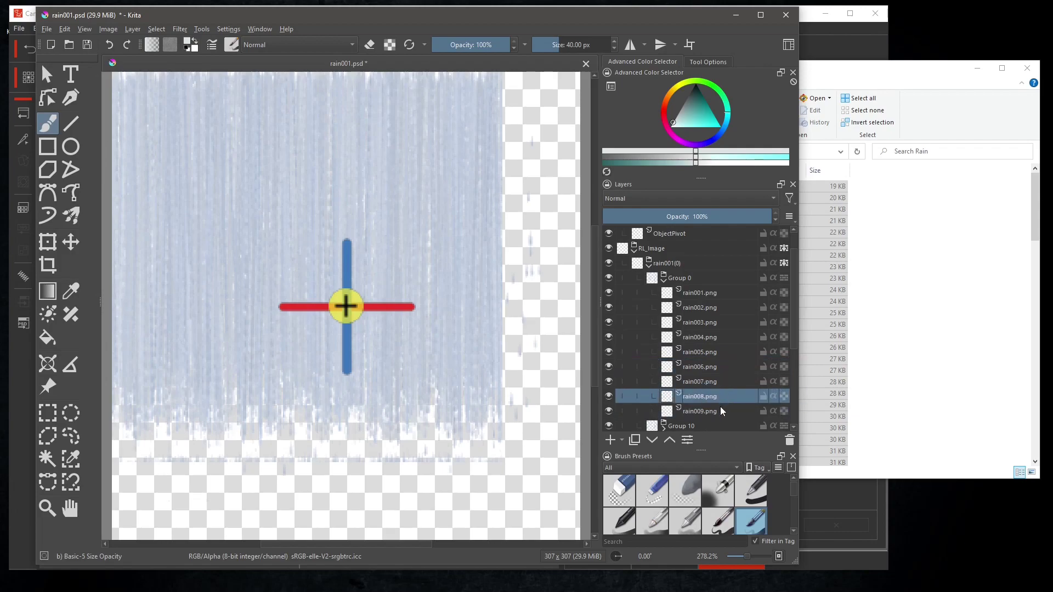
Step: Move rain001.png through rain009.png out of Group 0 to directly under rain001(0) and delete the emptied group
click(701, 296)
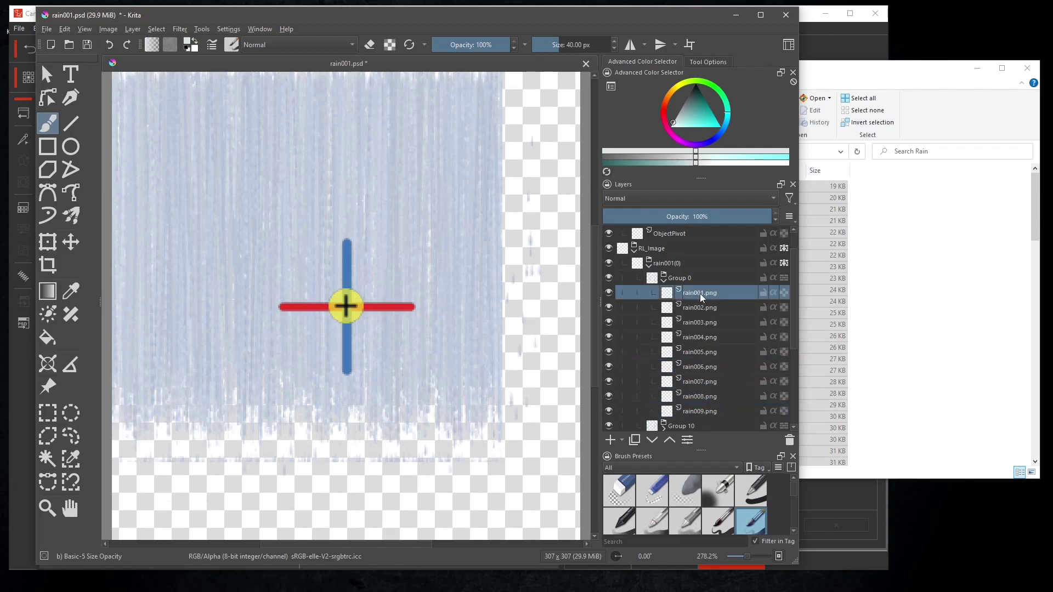
shift+click(699, 409)
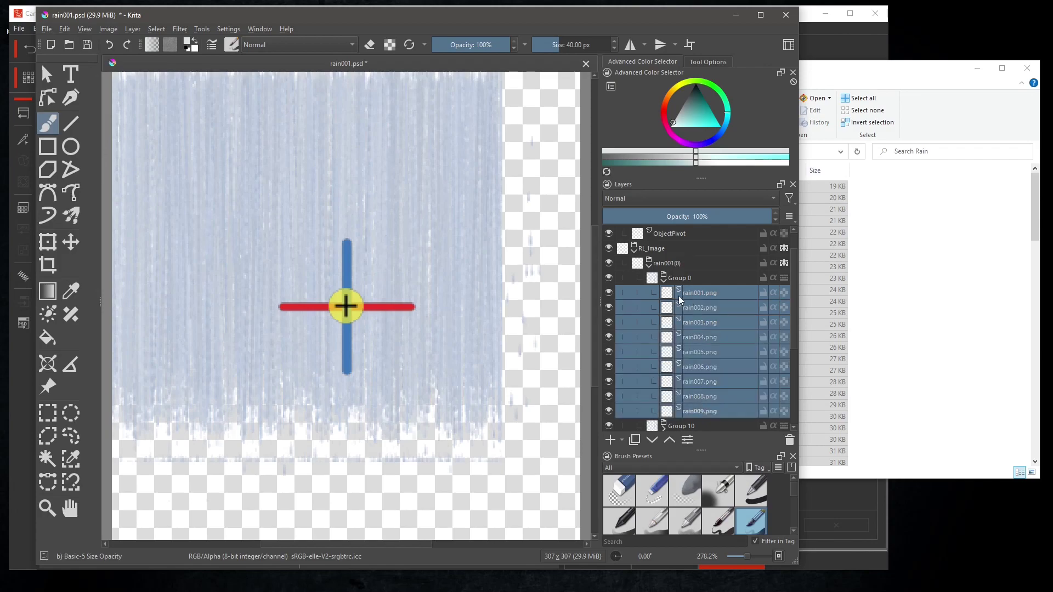
drag(696, 292, 718, 273)
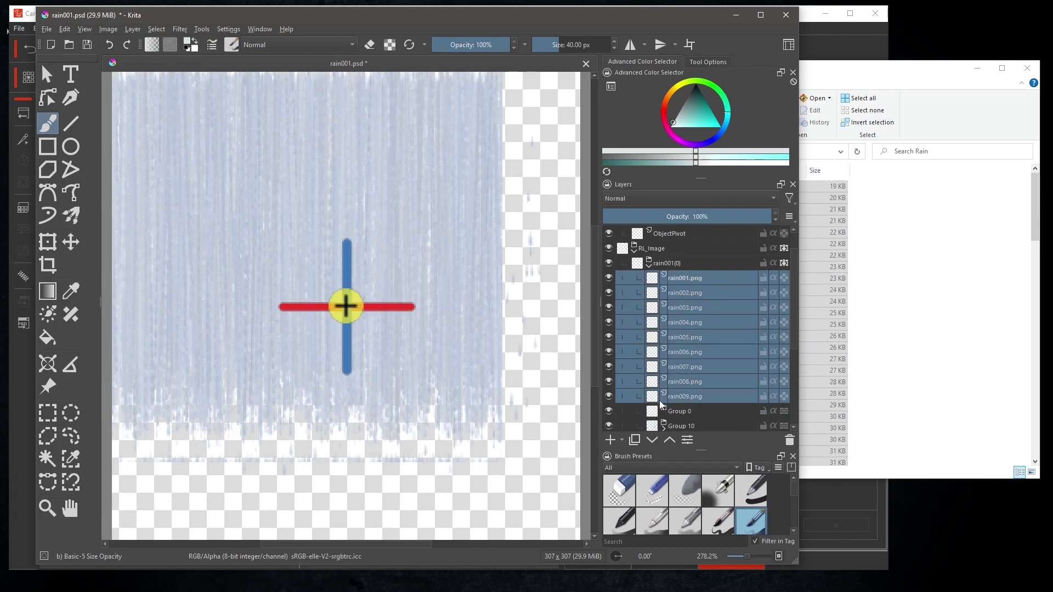
click(675, 412)
click(789, 441)
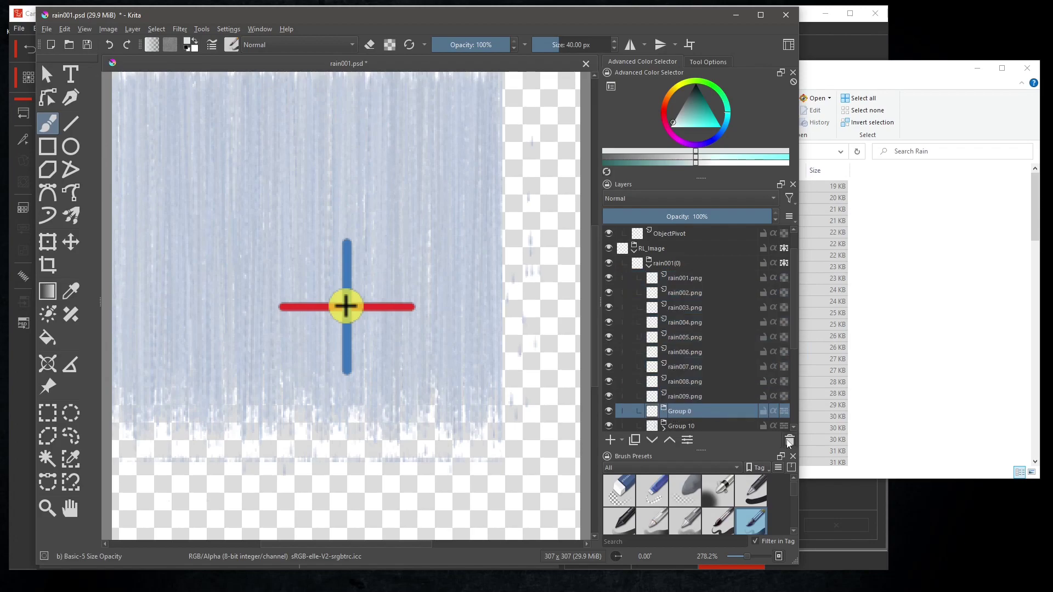
Step: Reorder the collapsed layer groups so they run from Group 1 at the top down to Group 10
scroll(737, 365, down, 3)
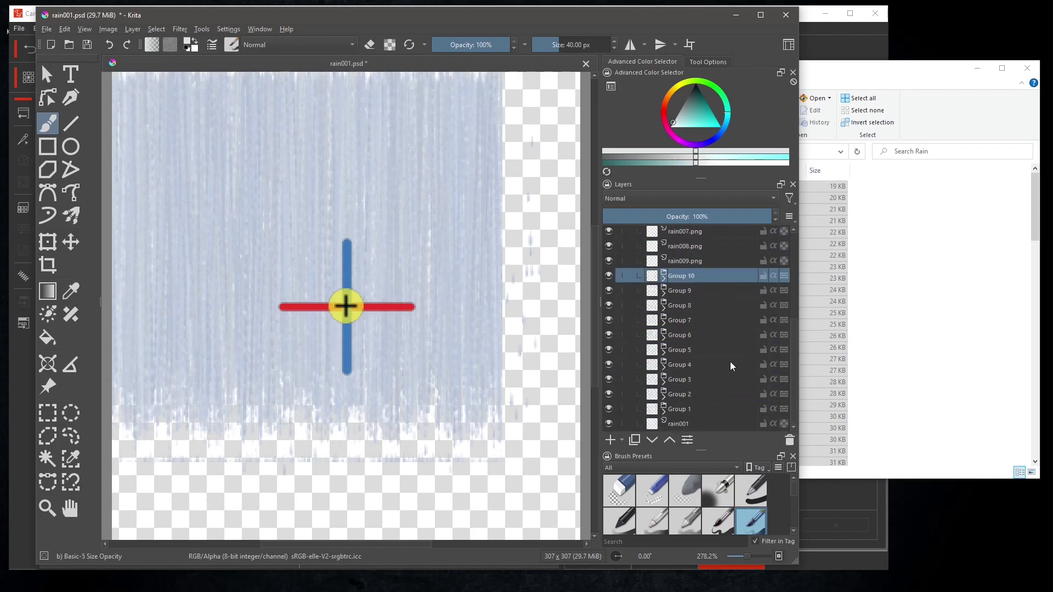
click(679, 411)
drag(679, 409, 738, 275)
drag(679, 408, 735, 285)
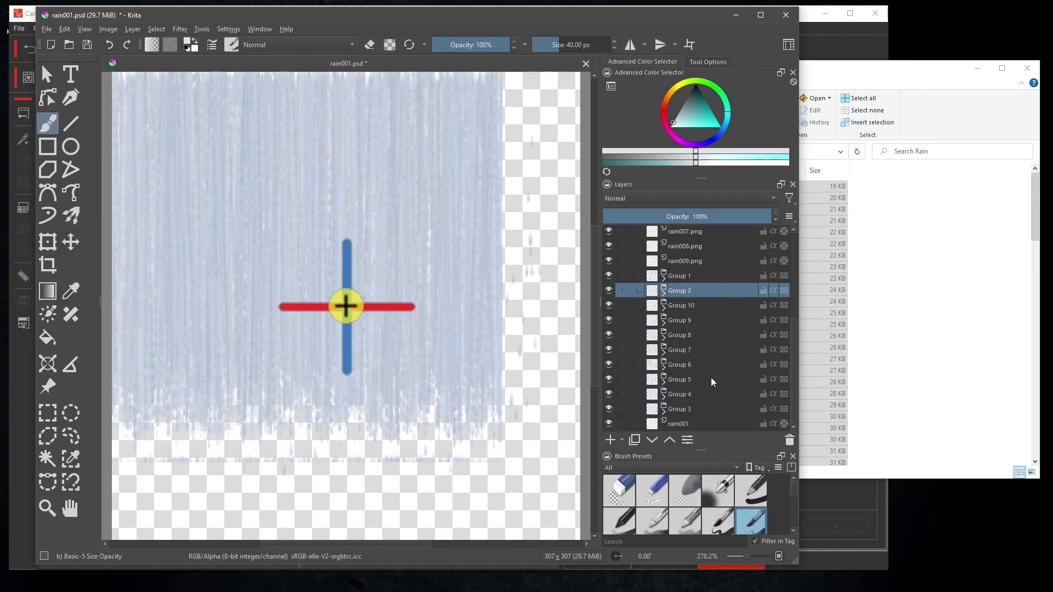
drag(686, 408, 716, 339)
click(678, 408)
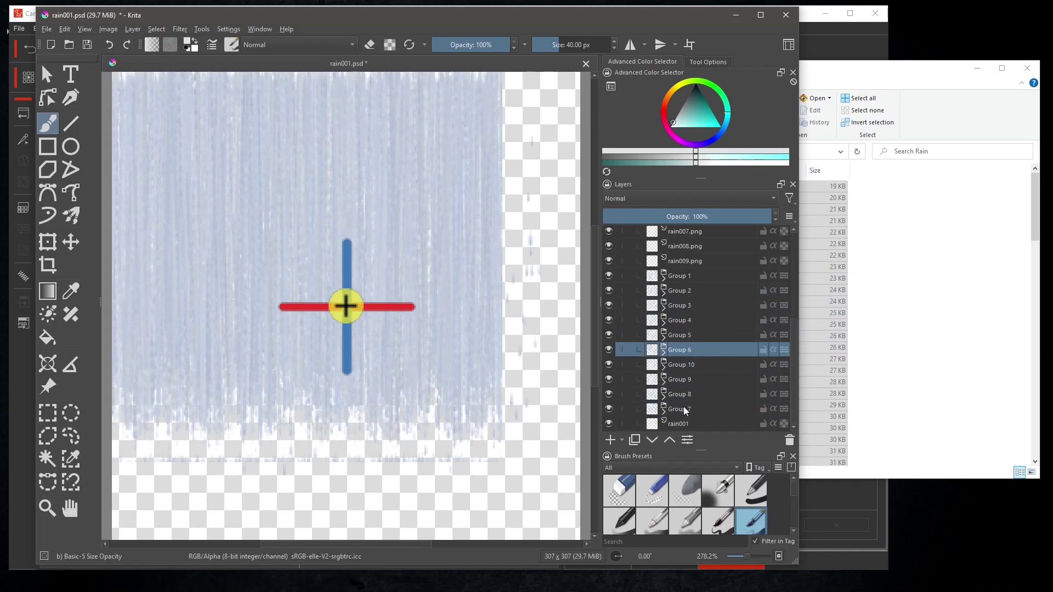
drag(684, 407, 734, 288)
Step: Expand Group 1 and reorder its layers from rain010.png at the top down to rain019.png
click(672, 280)
click(664, 279)
scroll(700, 381, down, 3)
drag(700, 366, 729, 307)
drag(700, 366, 724, 322)
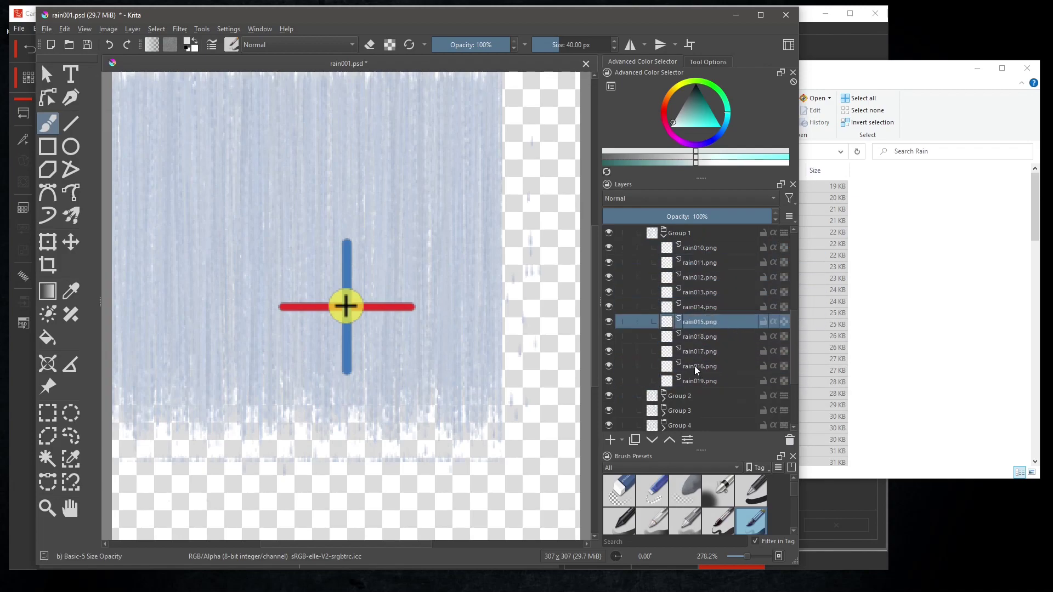
drag(696, 364, 679, 340)
Step: Move rain010.png through rain019.png out of Group 1 to directly under rain009.png and delete the emptied group
shift+click(702, 380)
click(679, 339)
click(790, 440)
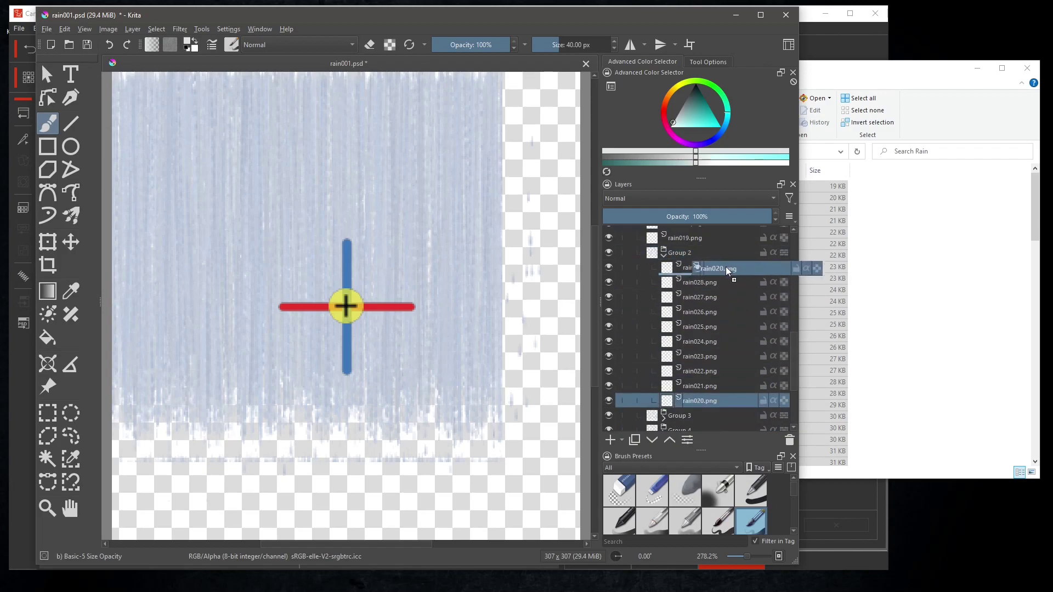
Step: Reorder the layers inside Group 2 so they run from rain020.png at the top down to rain029.png
click(701, 282)
drag(701, 281, 723, 403)
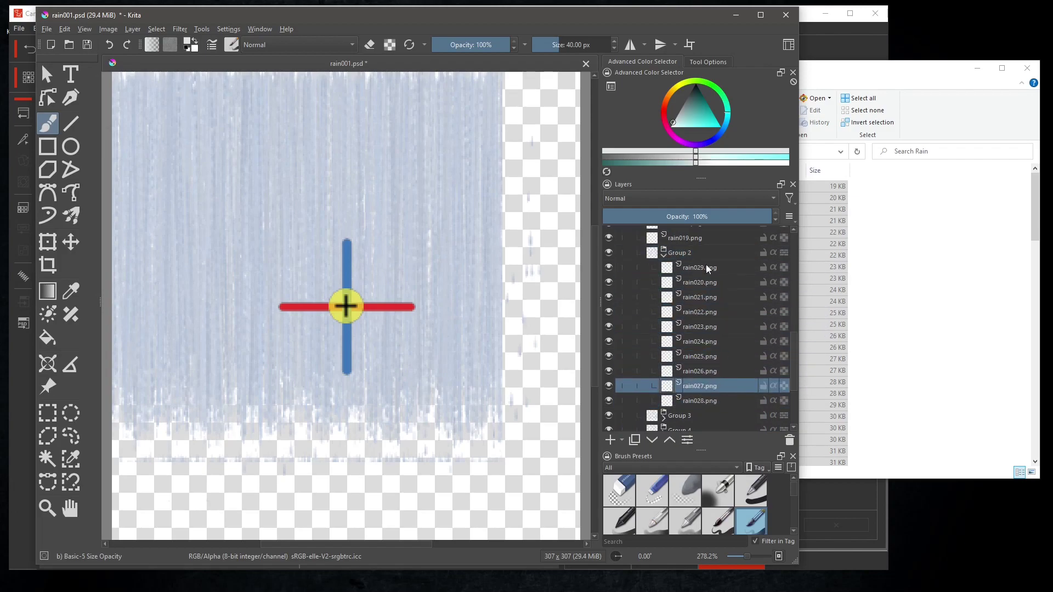
click(699, 267)
Step: Move rain020.png through rain029.png out of Group 2 to directly under rain019.png and delete the emptied group
shift+click(705, 397)
drag(693, 276, 720, 246)
click(790, 440)
Step: Expand Group 3 and reorder its layers from rain030.png at the top down to rain039.png
click(664, 404)
scroll(680, 362, down, 3)
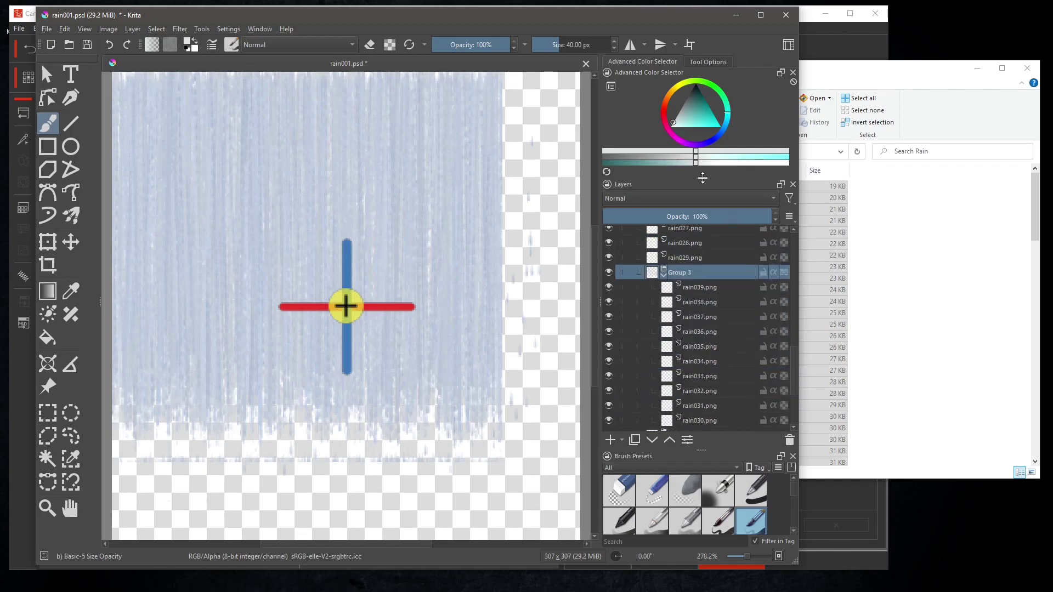
drag(700, 413, 732, 277)
drag(731, 414, 732, 301)
drag(732, 414, 734, 314)
drag(731, 415, 746, 324)
drag(732, 415, 737, 343)
drag(732, 415, 734, 356)
drag(732, 414, 724, 372)
mouse_move(714, 415)
mouse_down()
mouse_move(713, 386)
mouse_move(708, 398)
mouse_up()
Step: Move rain030.png through rain039.png out of Group 3 to directly under rain029.png and delete the emptied group
click(702, 282)
shift+click(705, 407)
drag(693, 285, 712, 258)
Step: Reorder the layers inside Group 4 so they run from rain040.png at the top down to rain049.png
scroll(691, 384, down, 3)
drag(691, 383, 710, 364)
click(696, 393)
drag(713, 393, 713, 378)
Step: Move rain040.png through rain049.png out of Group 4 to directly under rain039.png and delete the emptied group
shift+click(697, 393)
drag(725, 304, 707, 241)
click(672, 394)
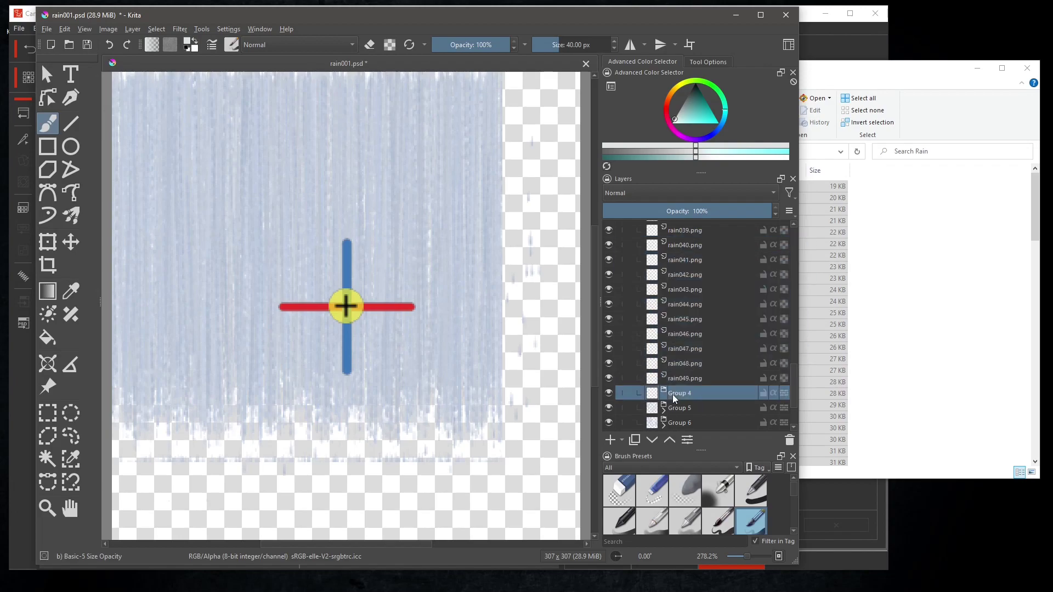
Step: Expand Group 5 and reorder its layers from rain050.png at the top down to rain059.png
click(663, 395)
drag(703, 416, 702, 284)
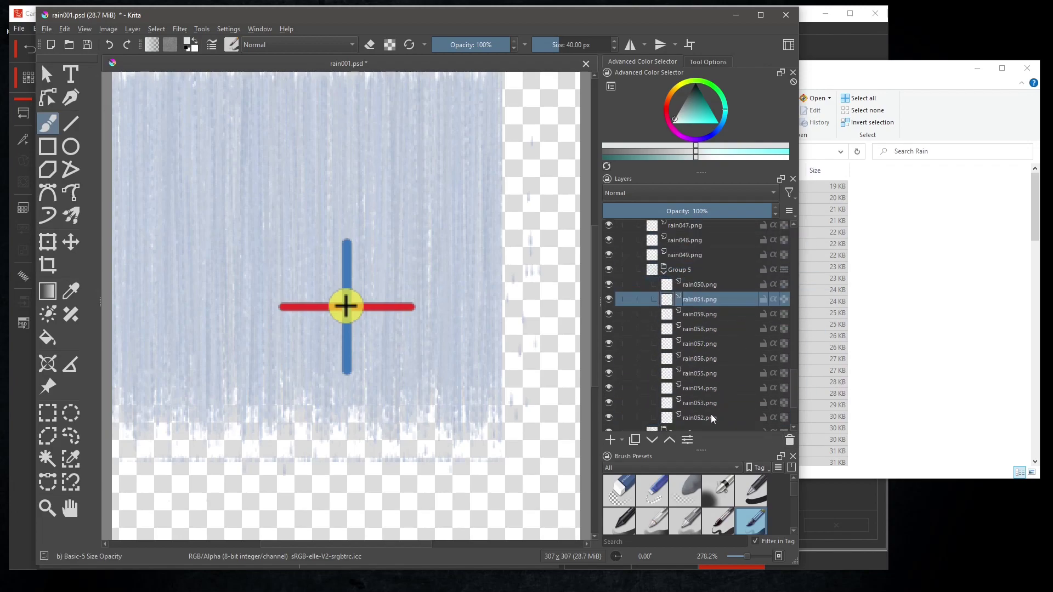
drag(706, 415, 705, 299)
mouse_move(707, 416)
mouse_down()
mouse_move(705, 314)
mouse_move(705, 403)
mouse_up()
Step: Move rain050.png through rain059.png out of Group 5 to directly under rain049.png and delete the emptied group
click(703, 288)
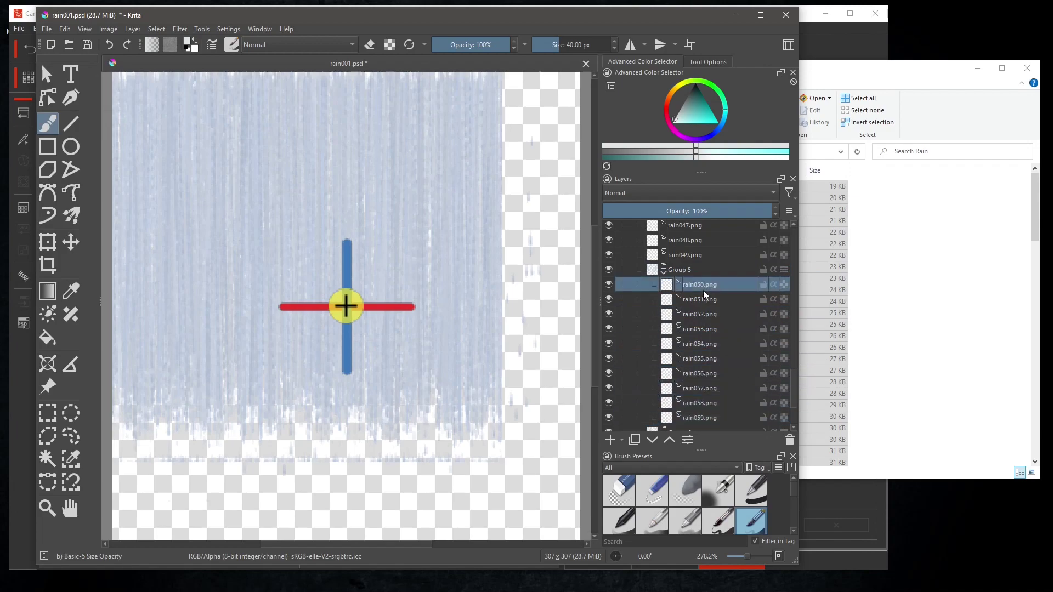
shift+click(700, 412)
drag(703, 281, 682, 282)
click(749, 407)
key(Delete)
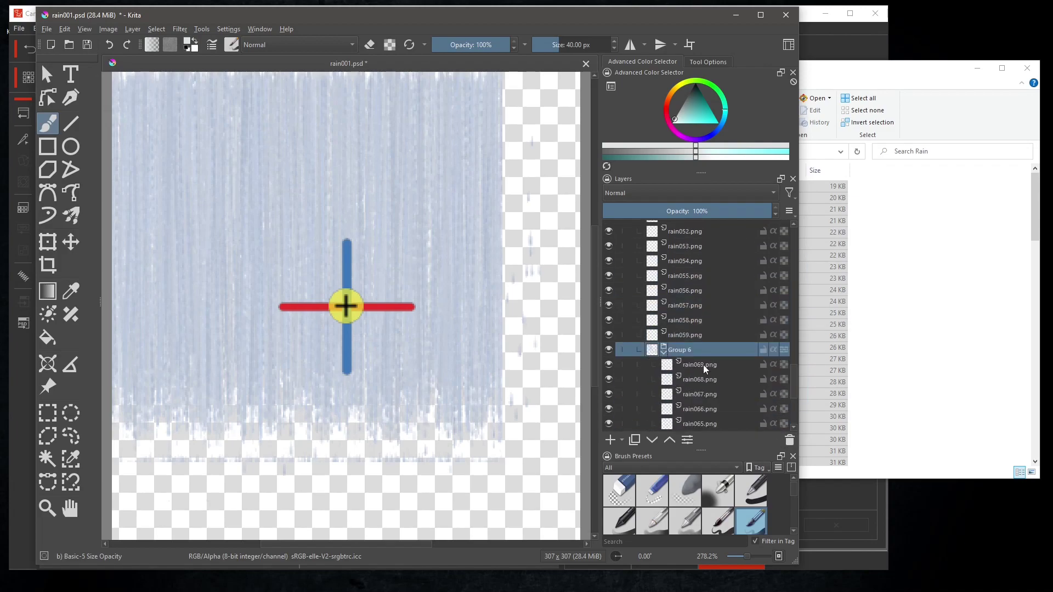
Step: Reorder the layers inside Group 6 so they run from rain060.png at the top down to rain069.png
scroll(703, 364, down, 2)
drag(700, 415, 705, 280)
drag(702, 416, 705, 295)
drag(702, 415, 707, 356)
drag(699, 416, 707, 370)
drag(700, 415, 709, 384)
drag(700, 415, 722, 394)
drag(702, 311, 716, 408)
Step: Move rain060.png through rain069.png out of Group 6 to directly under rain059.png and delete the emptied group
click(700, 282)
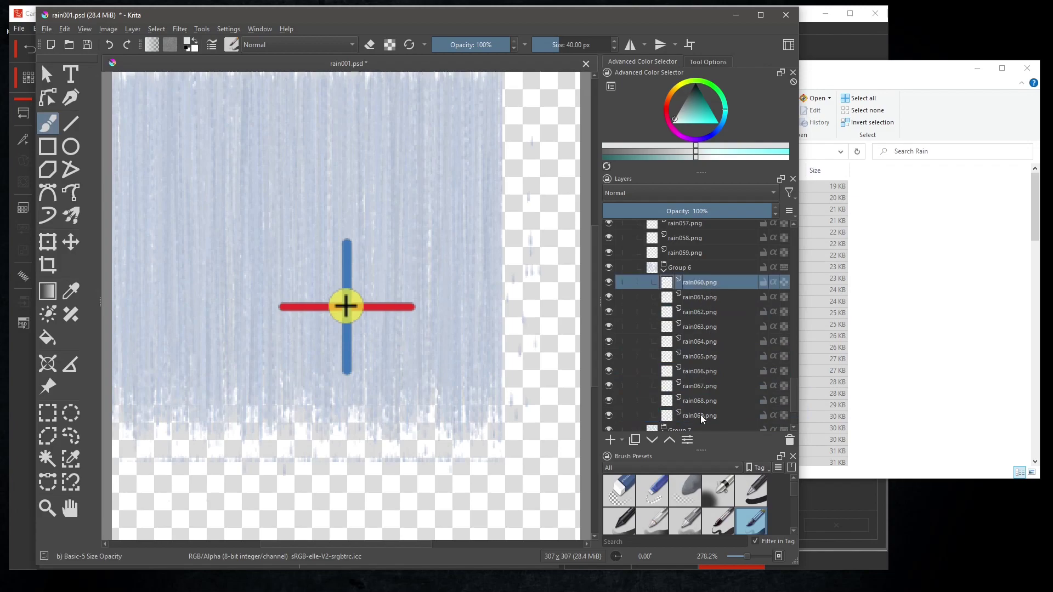
shift+click(700, 416)
drag(686, 284, 692, 275)
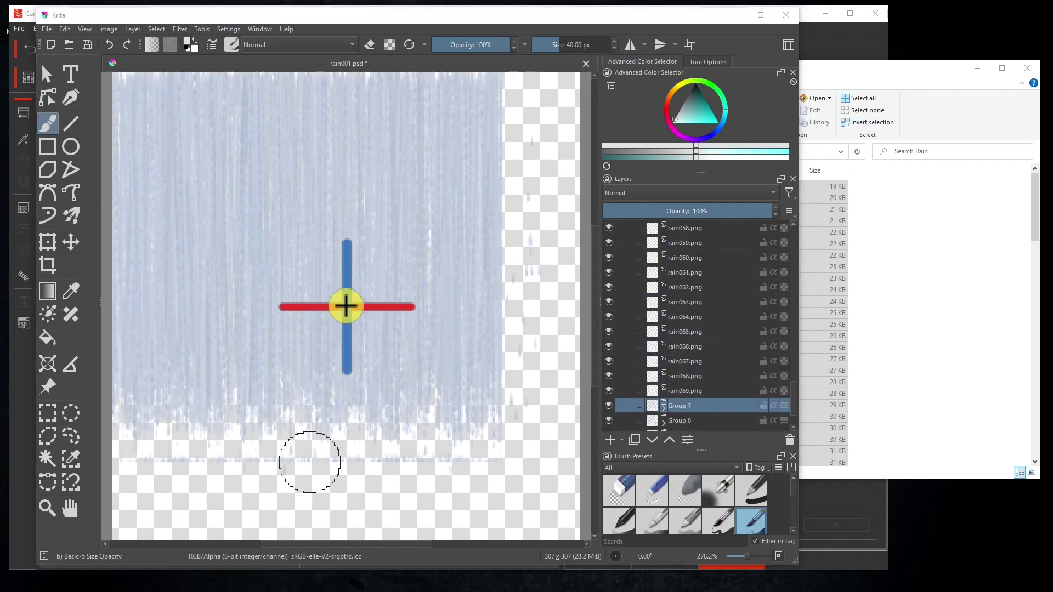
Step: Expand Group 7 and reorder its layers from rain070.png at the top down to rain079.png
click(664, 409)
drag(718, 387, 730, 296)
drag(730, 389, 732, 313)
drag(730, 388, 729, 330)
drag(729, 389, 730, 346)
drag(724, 389, 713, 241)
Step: Move rain070.png through rain079.png out of Group 7 to directly under rain069.png and delete the emptied group
click(706, 388)
click(692, 255)
shift+click(703, 384)
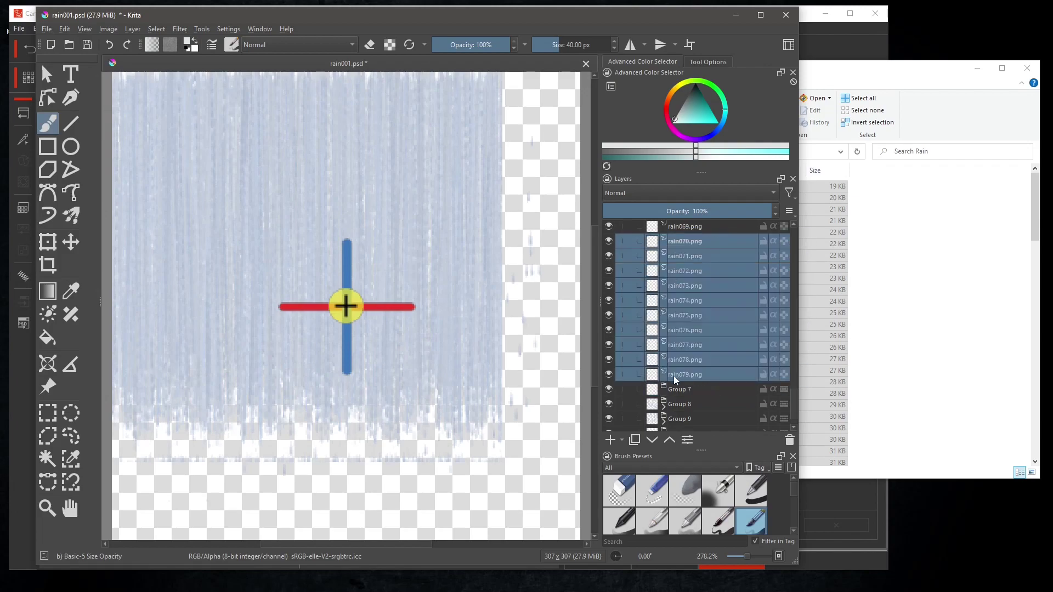
Step: Expand Group 8 and reorder its layers from rain080.png at the top down to rain089.png
click(664, 406)
scroll(691, 406, down, 3)
drag(700, 414, 713, 313)
drag(735, 414, 738, 334)
drag(703, 413, 726, 356)
drag(702, 414, 720, 370)
drag(702, 413, 712, 265)
Step: Move rain080.png through rain089.png out of Group 8 to directly under rain079.png and delete the emptied group
click(699, 413)
click(702, 280)
shift+click(695, 412)
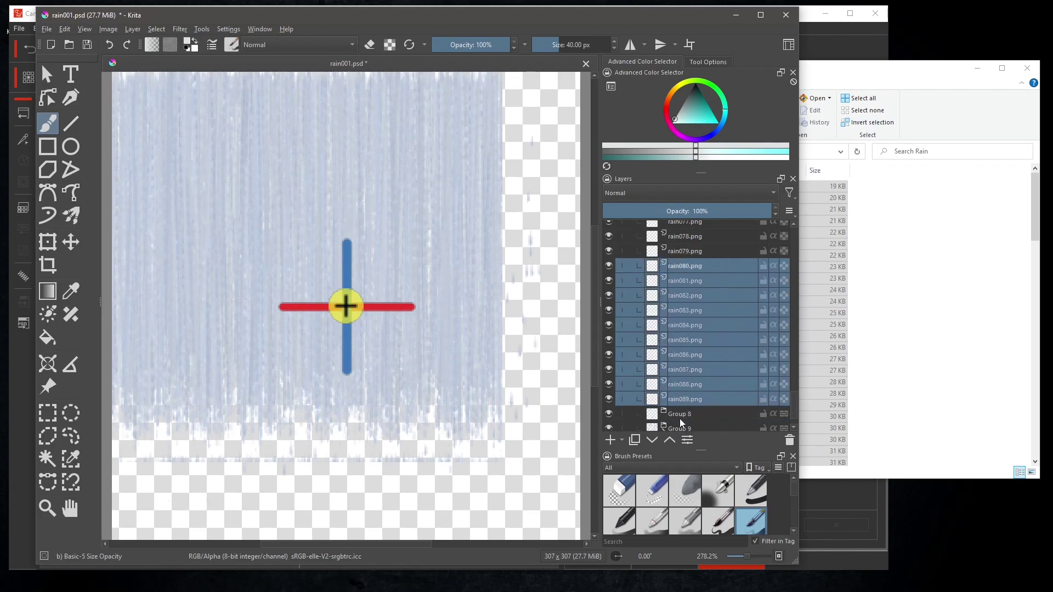
click(680, 419)
Step: Expand Group 9 and reorder its layers from rain090.png at the top down to rain099.png
click(663, 408)
click(706, 407)
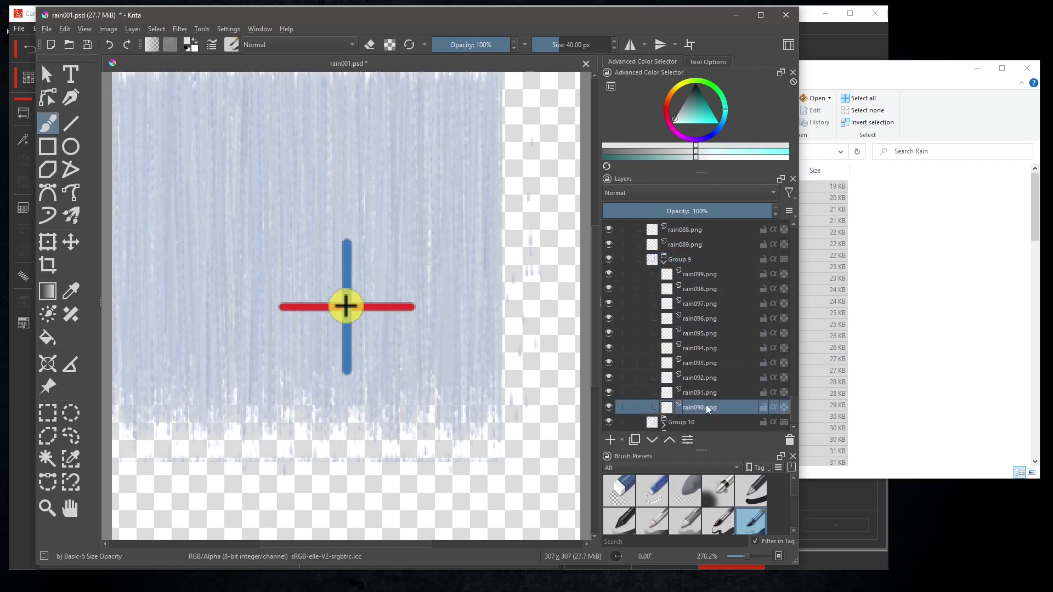
drag(706, 407, 734, 288)
drag(703, 407, 738, 302)
drag(703, 407, 736, 317)
drag(703, 407, 732, 337)
drag(703, 407, 729, 348)
drag(703, 407, 726, 367)
mouse_move(703, 407)
mouse_down()
mouse_move(725, 371)
mouse_move(710, 390)
mouse_up()
Step: Move rain090.png through rain099.png out of Group 9 to directly under rain089.png and delete the emptied group
shift+click(699, 406)
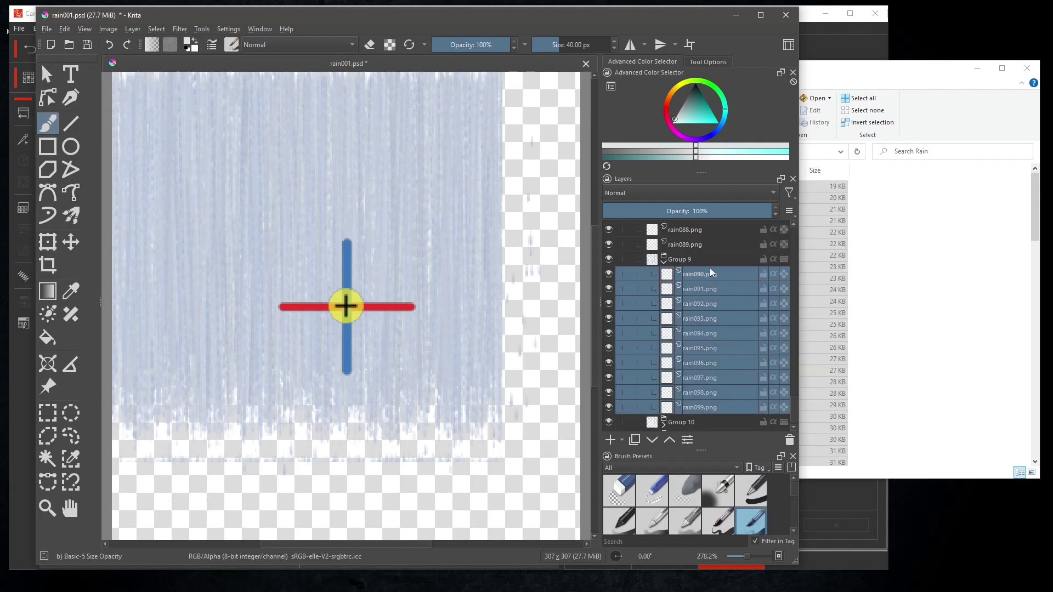
scroll(678, 405, down, 1)
click(703, 424)
Step: Expand Group 10 and reorder its layers from rain100.png at the top down to rain105.png
click(663, 423)
drag(704, 409, 729, 328)
drag(703, 409, 716, 364)
drag(703, 409, 719, 371)
drag(704, 409, 725, 376)
drag(703, 409, 710, 387)
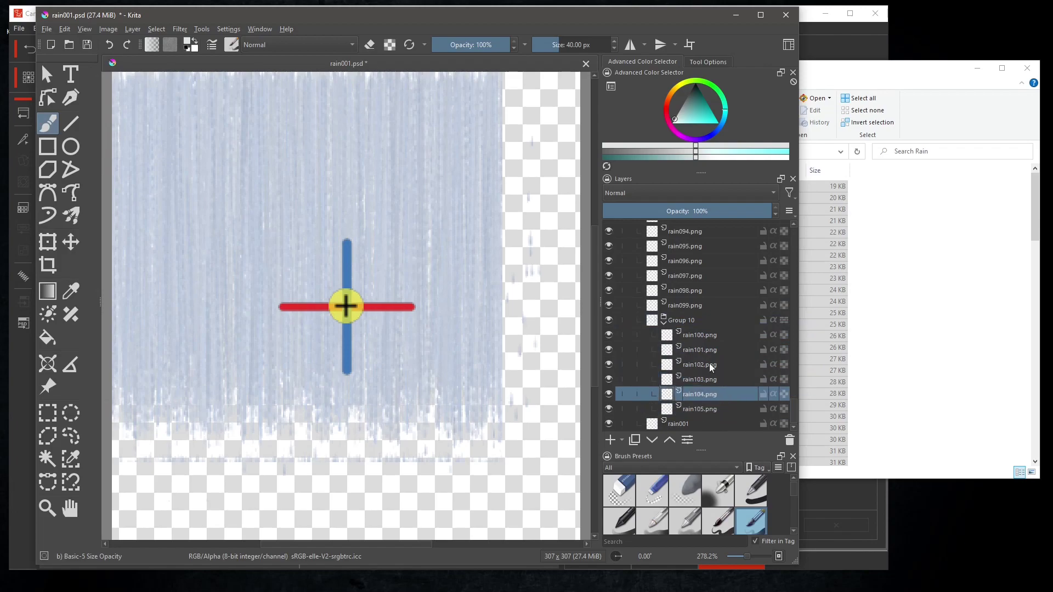
Step: Move rain100.png through rain105.png out of Group 10 to directly under rain099.png and delete the emptied group
shift+click(705, 406)
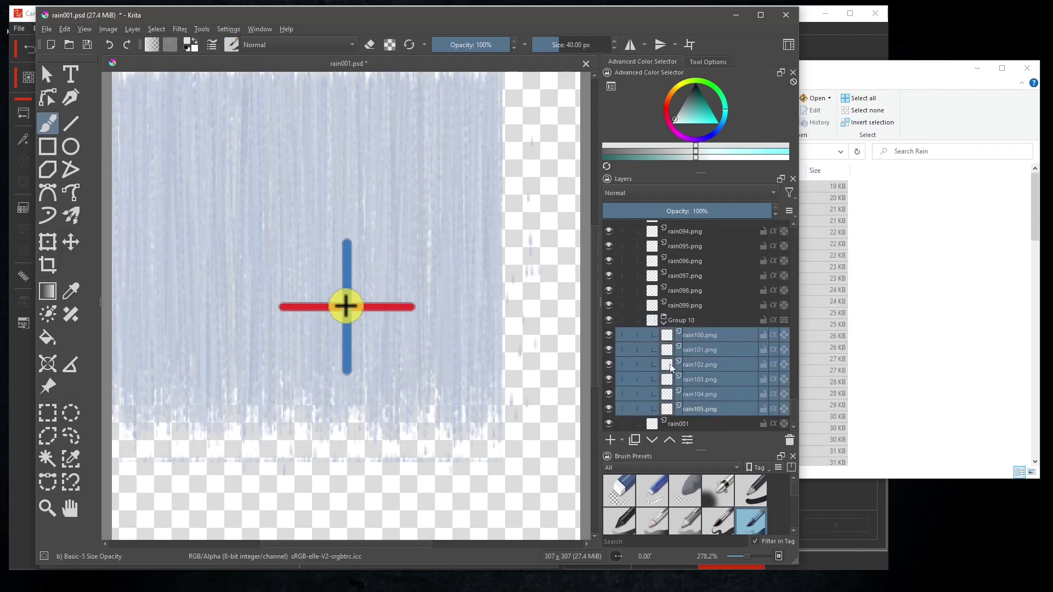
drag(705, 336, 724, 320)
click(684, 411)
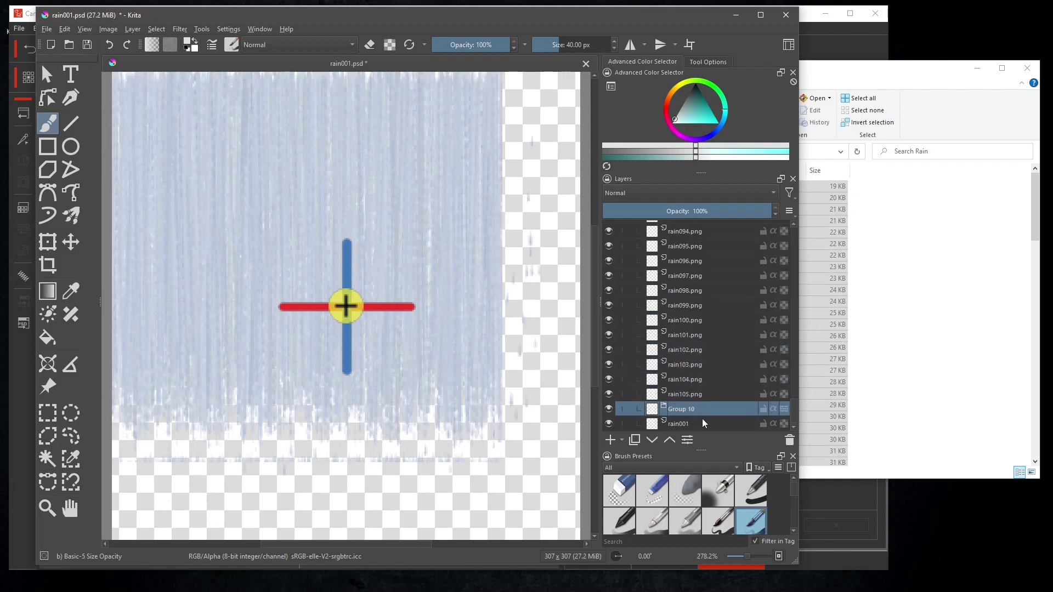
click(790, 441)
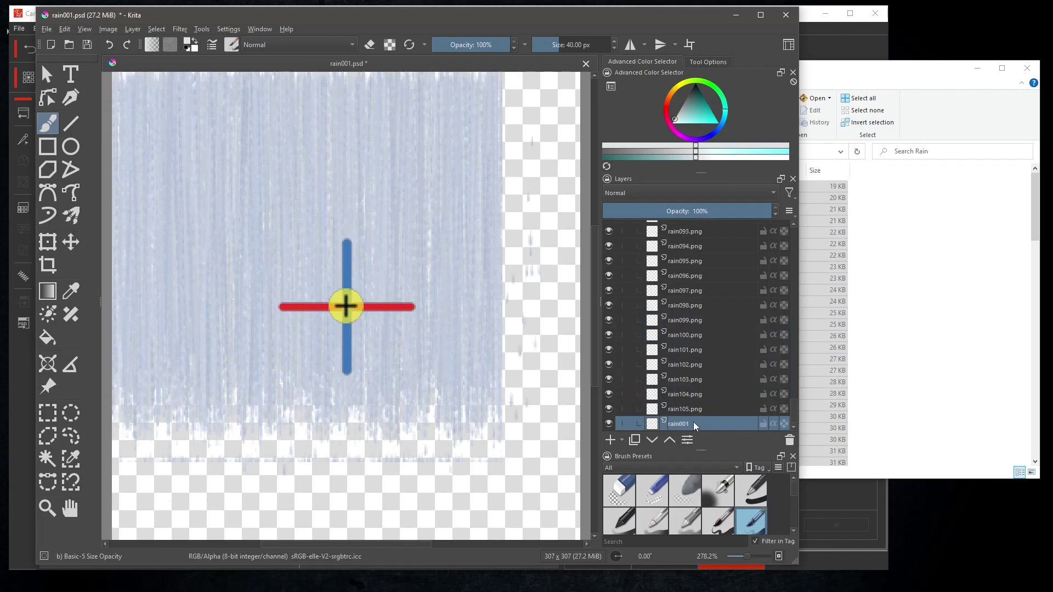
Step: Delete the original rain001 layer below rain105.png and save the PSD file
click(790, 441)
drag(794, 419, 798, 233)
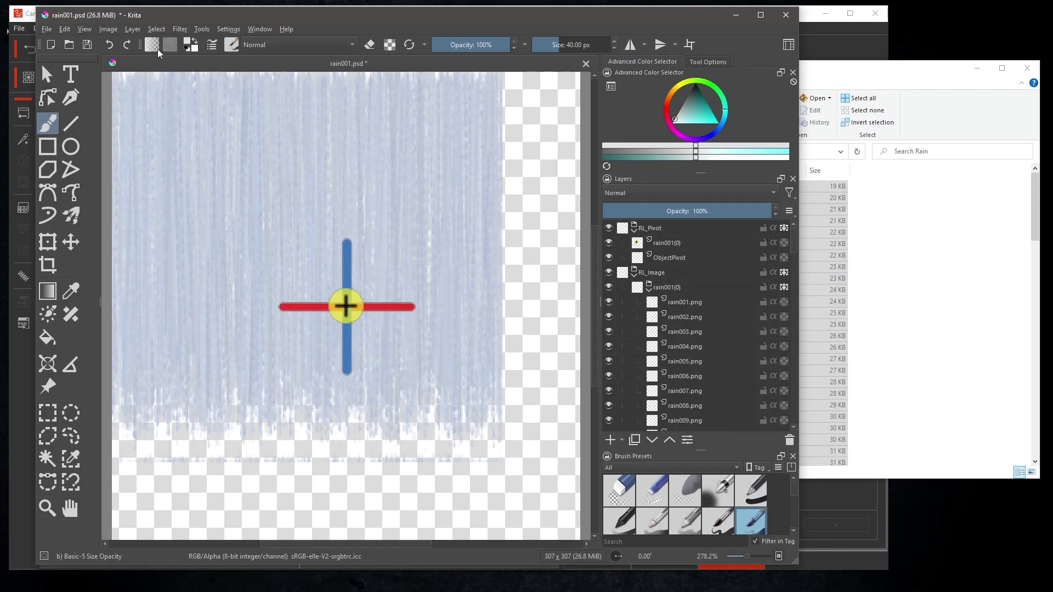
click(87, 45)
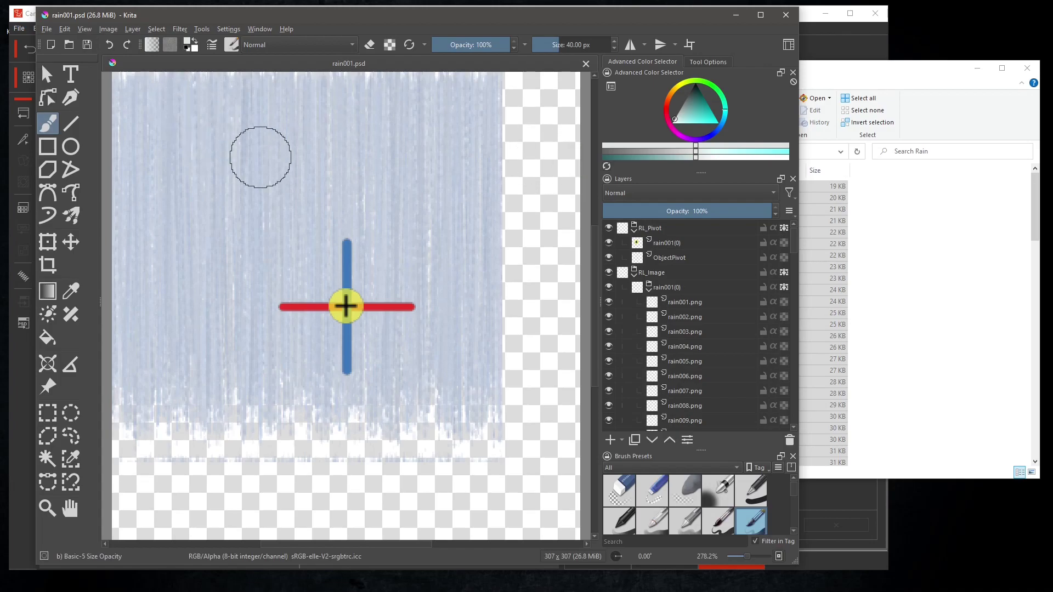
Step: Switch to Cartoon Animator and return from Composer mode to the stage, accepting the end of synced PSD editing
click(738, 15)
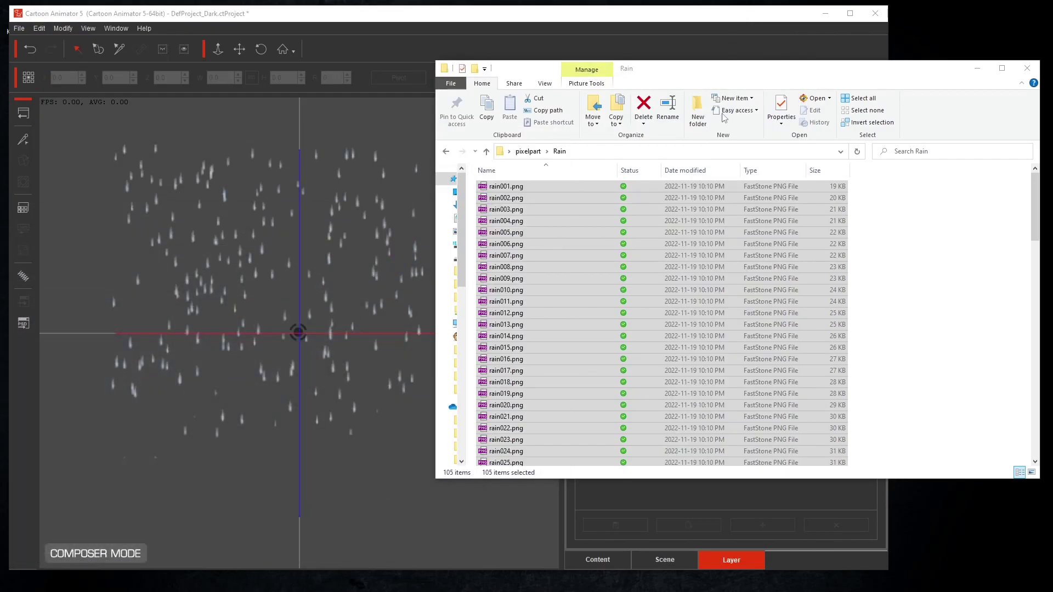
click(731, 15)
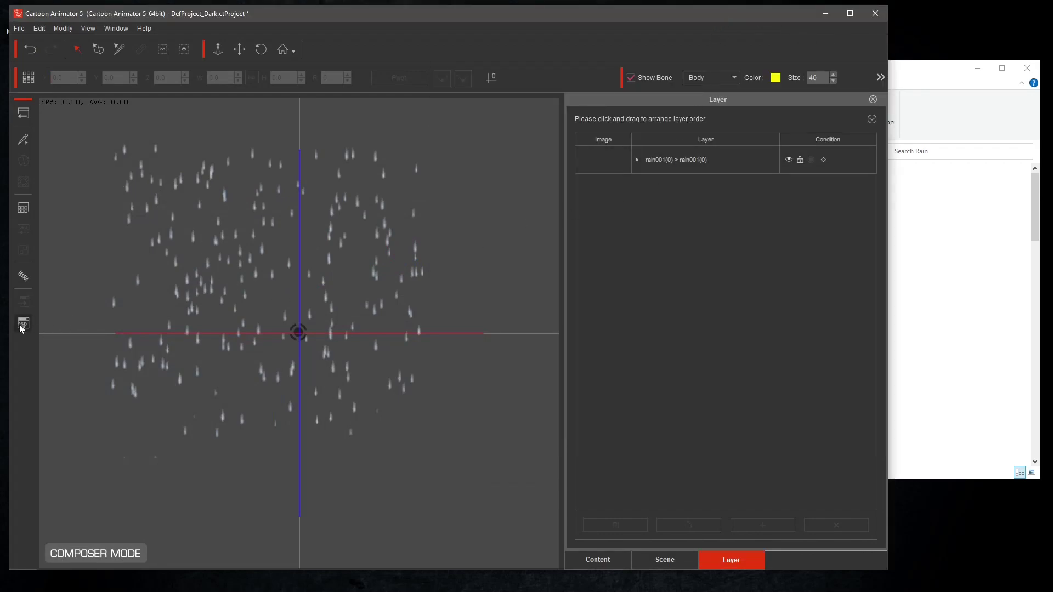
click(23, 113)
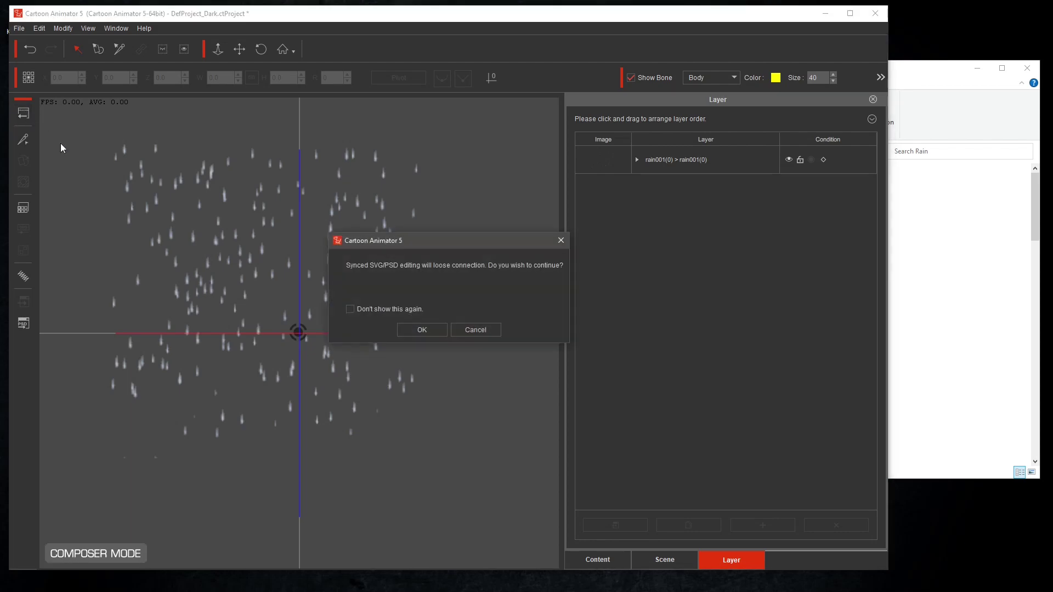
key(Tab)
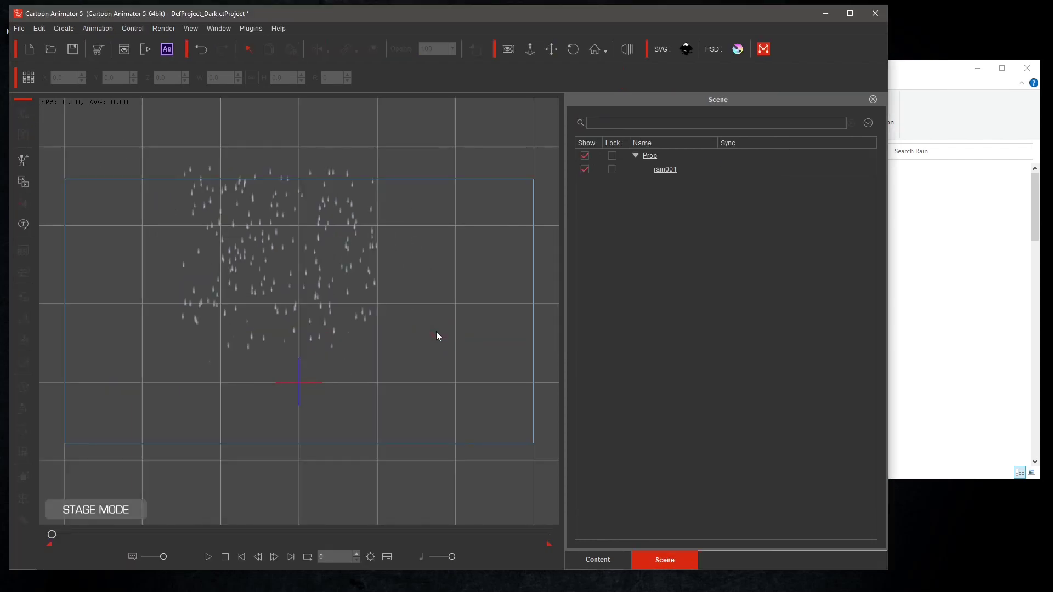
Step: Open the Sprite Editor for the rain001 prop and look through its sprite list from start to end
click(348, 238)
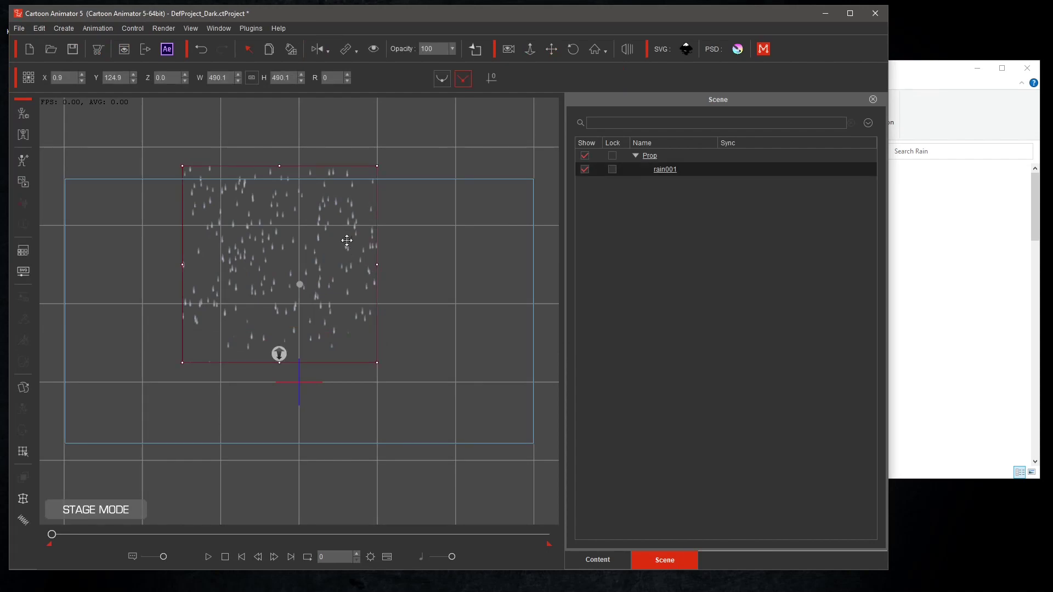
click(22, 389)
scroll(707, 326, down, 20)
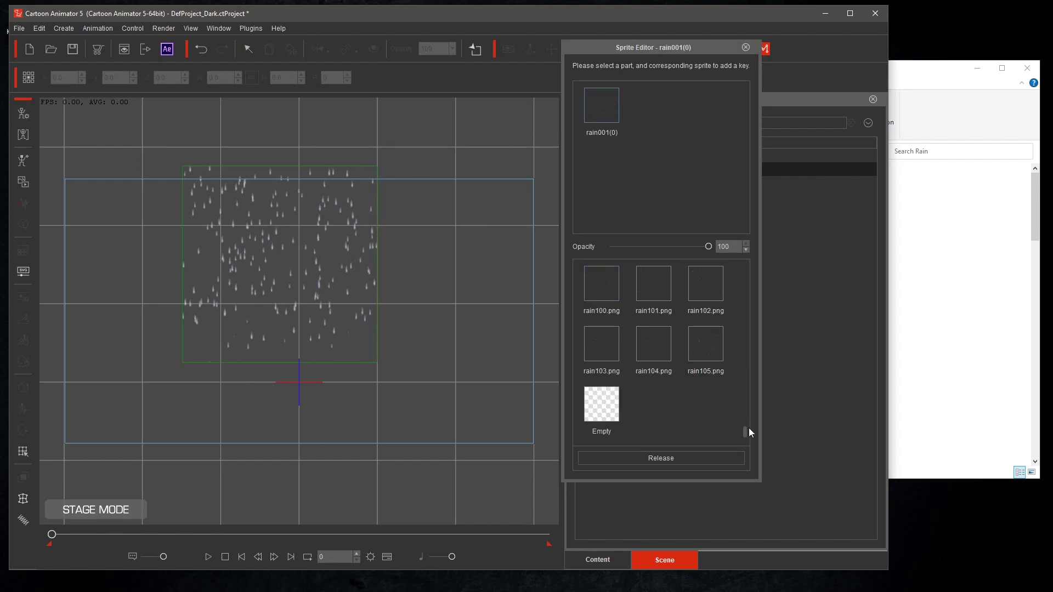
drag(745, 436, 741, 259)
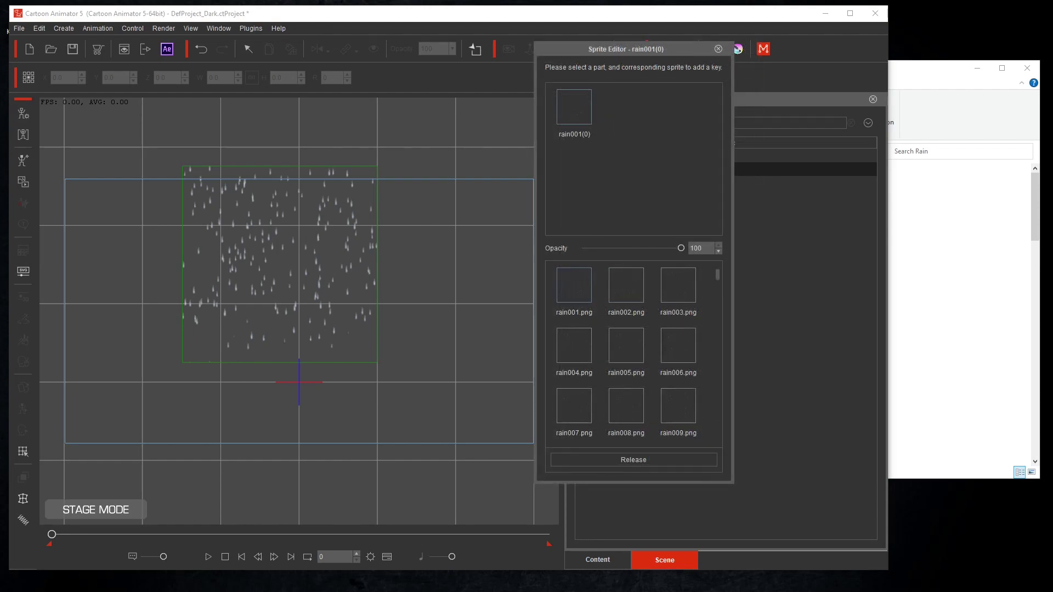
Step: Maximize the Cartoon Animator window, move the Sprite Editor clear of the rain prop and show the timeline
click(850, 14)
drag(679, 49, 857, 8)
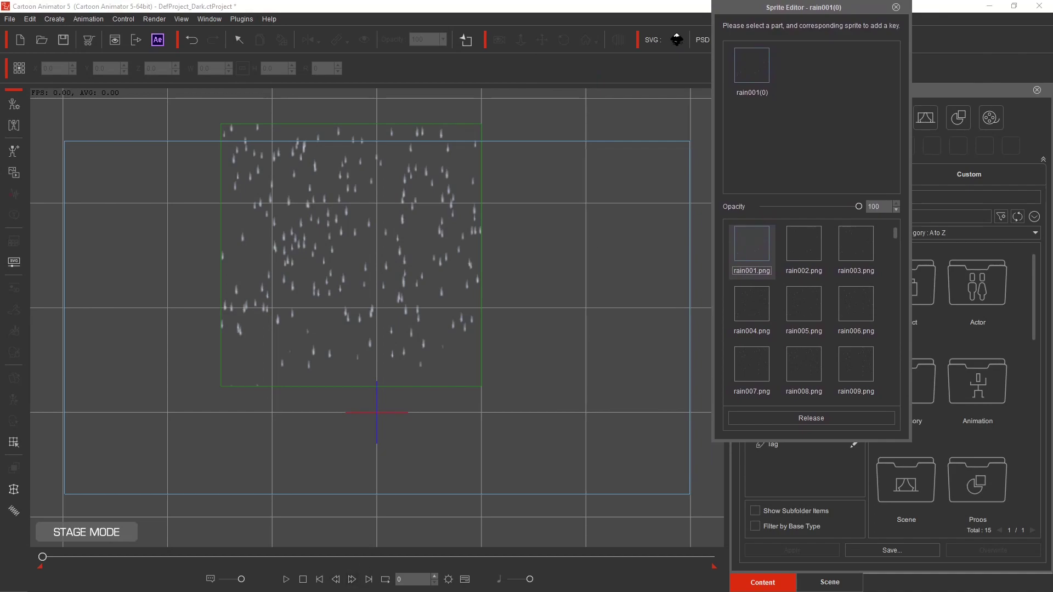
click(466, 580)
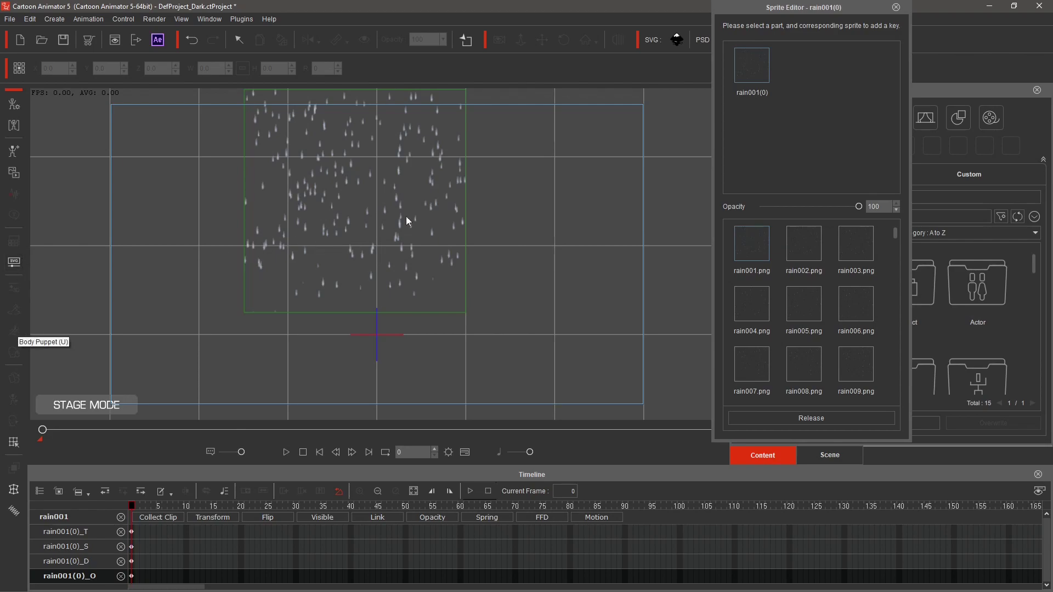
Step: Key sprite rain001.png at frame 0 and rain002.png at frame 1, and show the prop's Motion tracks in the timeline
click(754, 246)
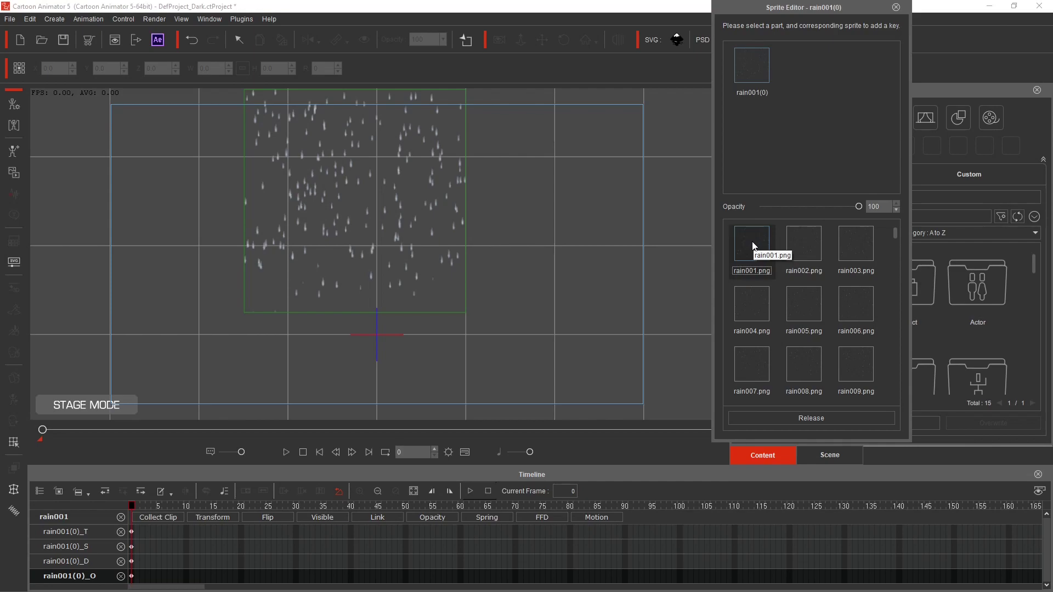
key(period)
click(800, 245)
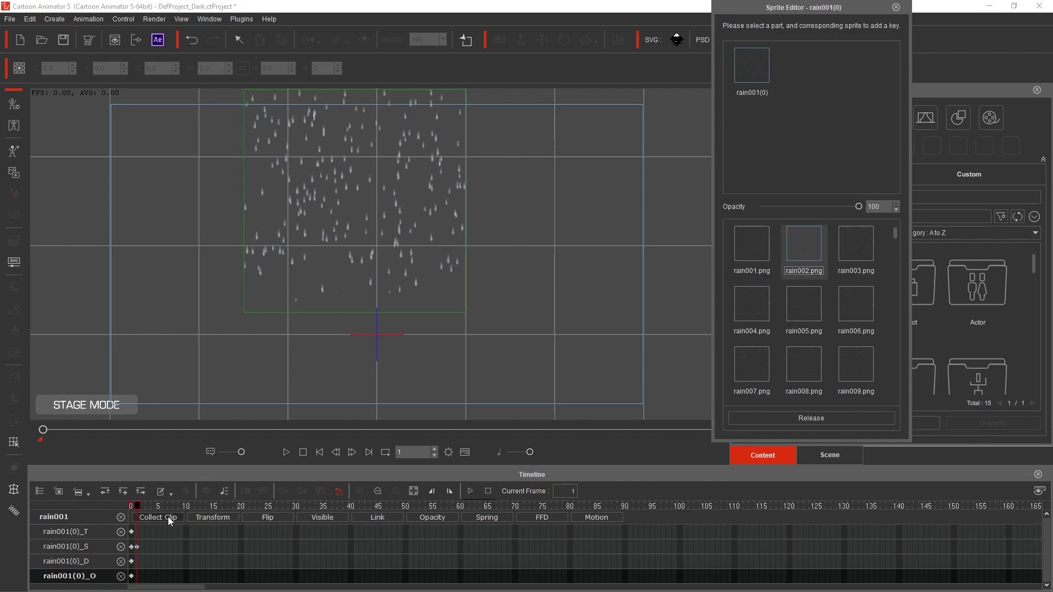
click(602, 517)
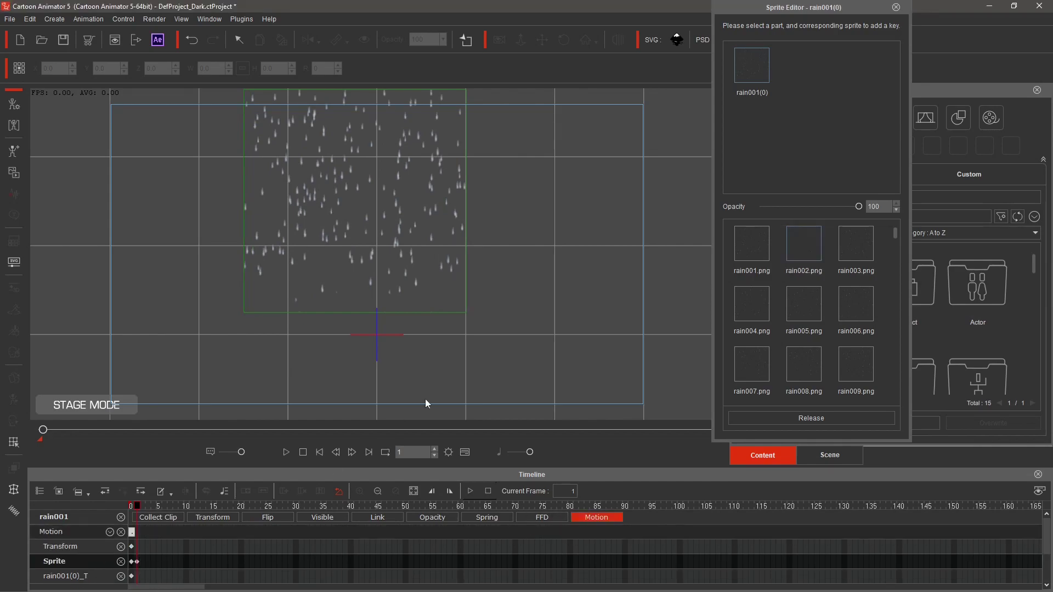
Step: Key sprites rain003.png through rain009.png in order, one per frame from frame 2 to frame 8
key(Right)
click(860, 235)
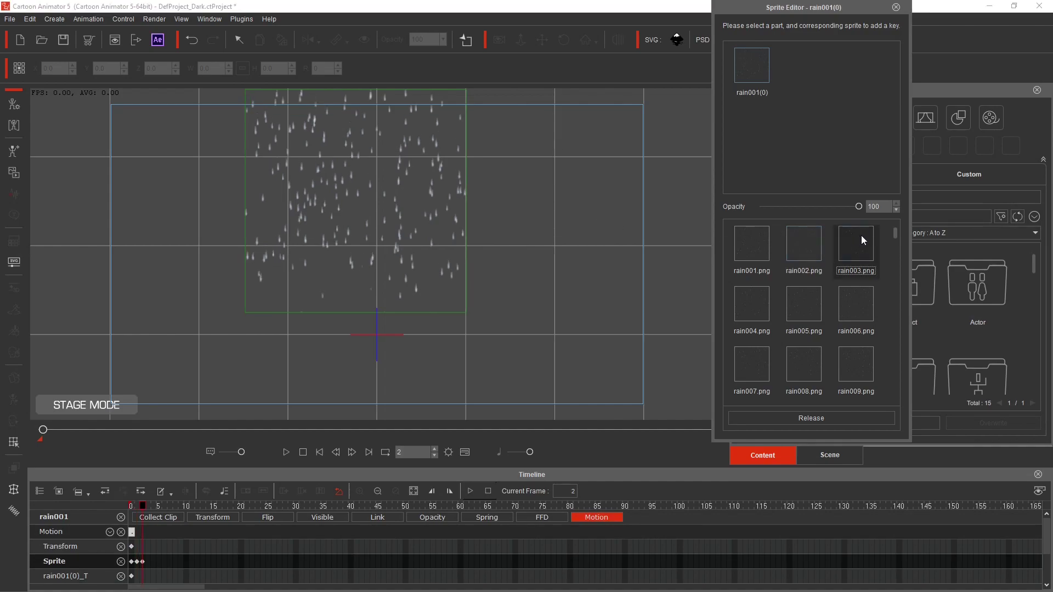
key(Right)
click(748, 303)
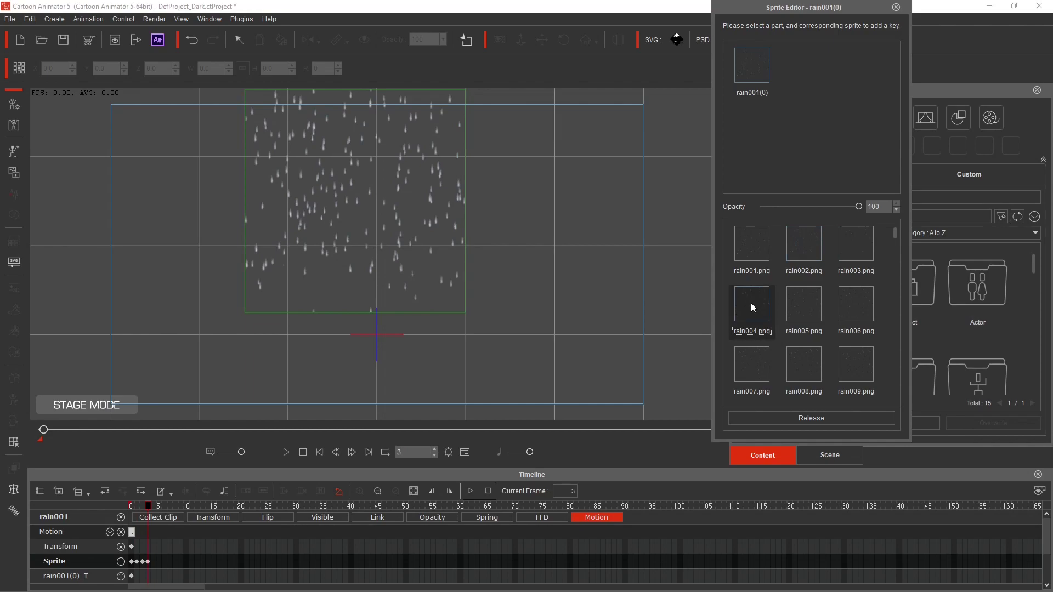
key(Right)
click(802, 304)
key(Right)
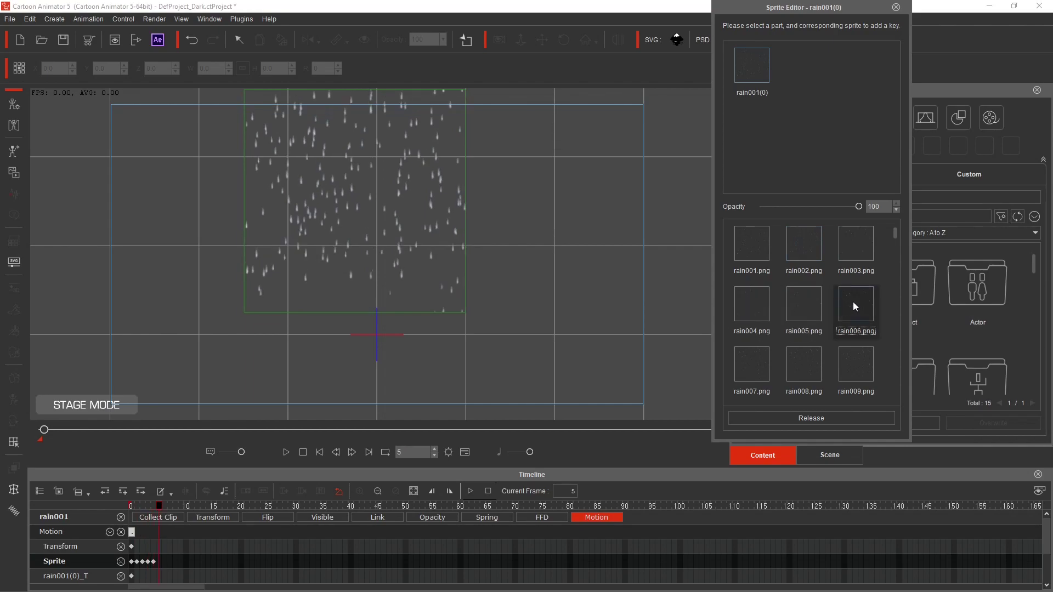
click(853, 301)
key(Right)
click(750, 361)
key(Right)
click(800, 362)
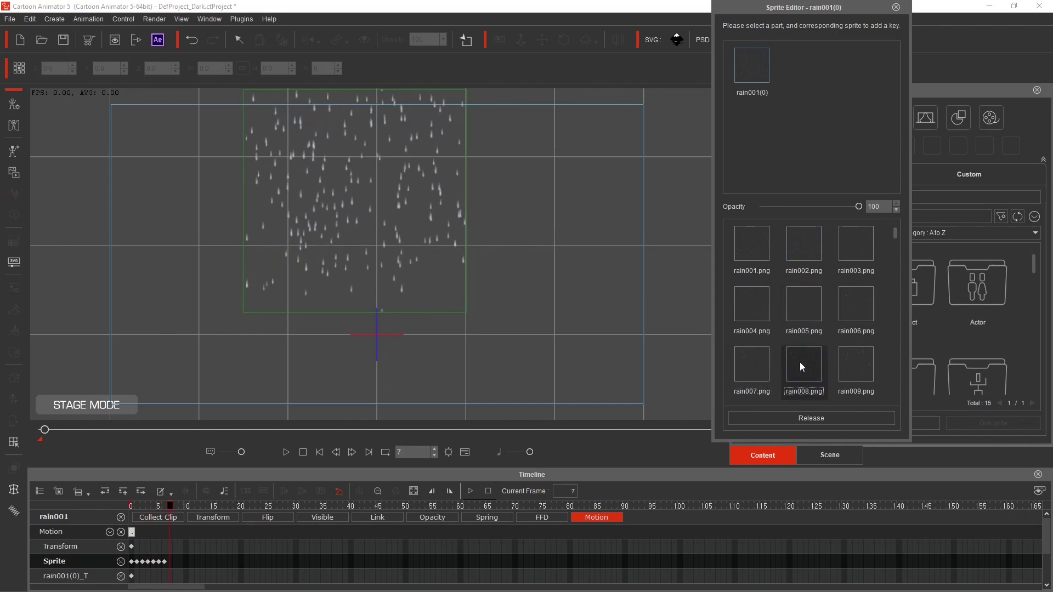
key(Right)
click(854, 360)
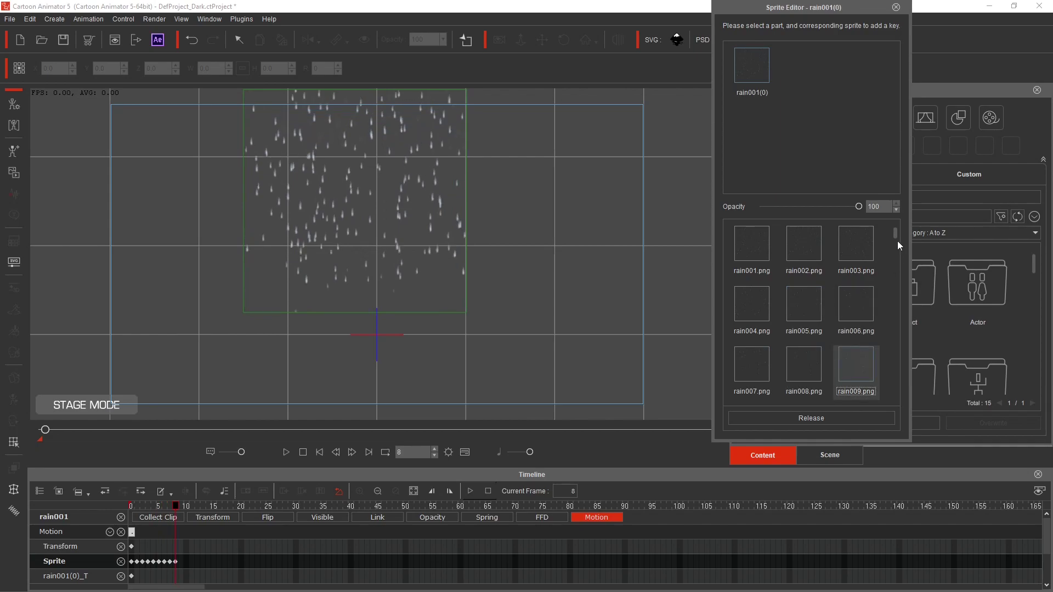
Step: Key sprites rain010.png through rain027.png in order, one per frame from frame 9 to frame 26
scroll(896, 239, down, 3)
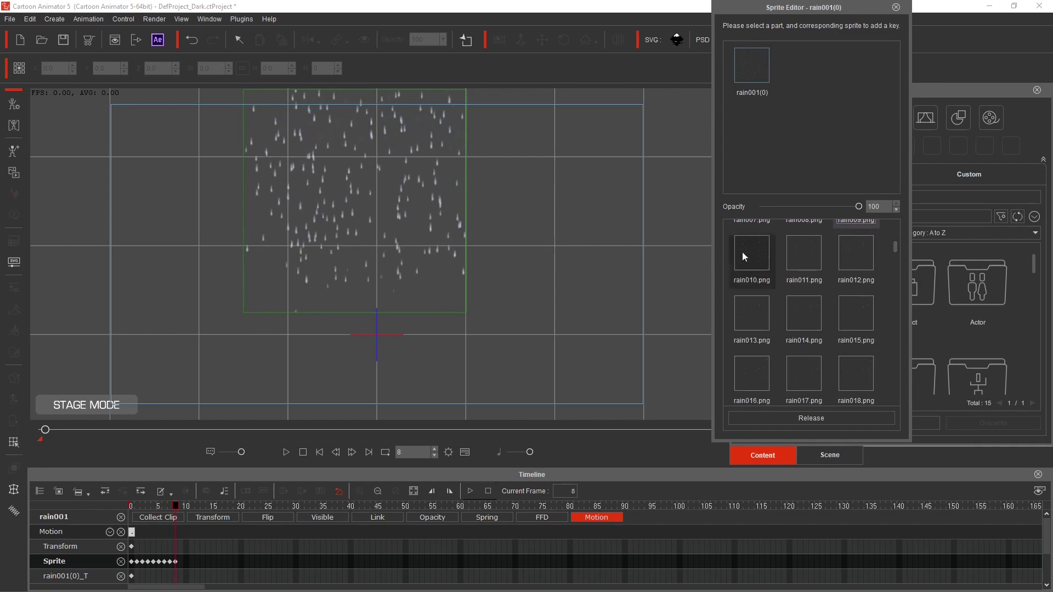
key(Right)
click(756, 251)
click(856, 253)
click(752, 313)
click(852, 312)
click(752, 372)
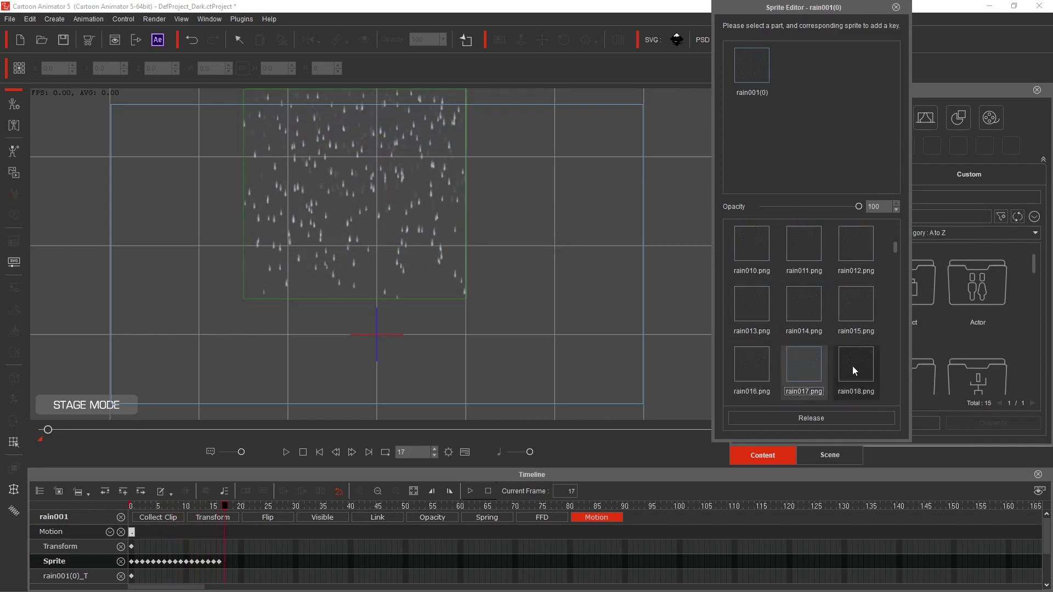
click(804, 373)
click(853, 367)
scroll(897, 254, down, 1)
scroll(897, 254, down, 2)
click(755, 248)
click(804, 248)
click(853, 247)
click(751, 308)
click(807, 303)
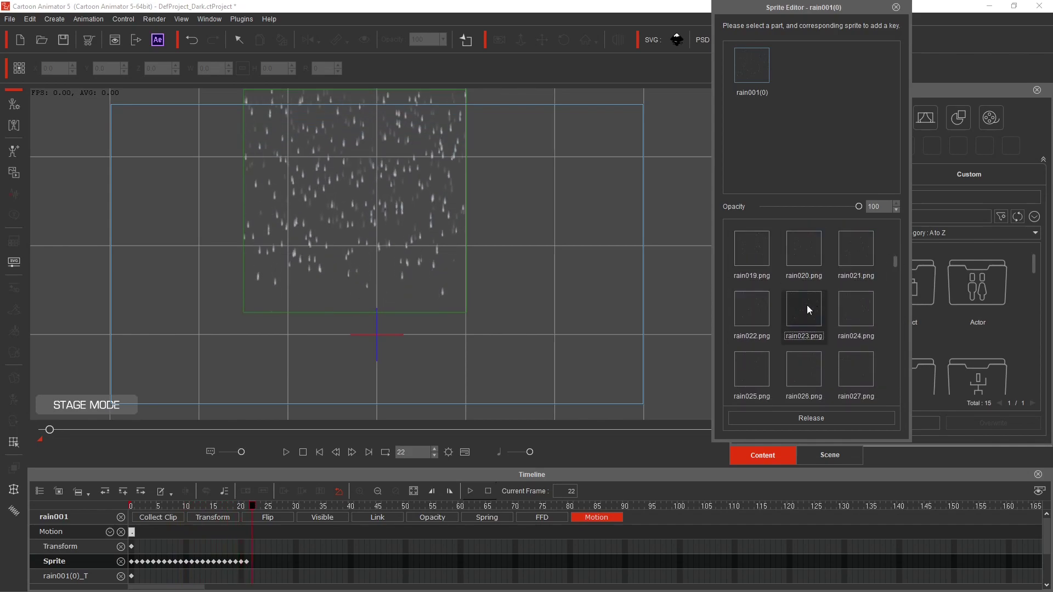
click(856, 309)
click(751, 368)
click(809, 368)
click(856, 368)
Step: Key the remaining sprites rain028.png through rain105.png in order, one per frame from frame 27 to frame 104
drag(894, 262, 896, 387)
click(752, 252)
click(790, 250)
click(856, 252)
click(749, 307)
click(804, 313)
click(847, 308)
click(751, 373)
click(804, 373)
click(838, 361)
click(749, 248)
click(804, 248)
click(856, 248)
click(751, 307)
click(804, 307)
click(856, 307)
click(752, 368)
click(856, 367)
click(752, 249)
click(804, 249)
click(751, 309)
click(804, 309)
click(856, 309)
click(751, 369)
click(804, 369)
click(856, 369)
click(751, 244)
click(804, 244)
click(856, 244)
click(805, 304)
click(845, 310)
click(751, 364)
click(805, 370)
click(856, 367)
click(752, 267)
click(804, 267)
click(849, 266)
click(752, 327)
click(805, 327)
click(856, 328)
click(751, 384)
click(804, 376)
click(855, 373)
click(745, 257)
click(808, 256)
click(856, 257)
click(751, 317)
click(804, 317)
click(855, 317)
click(762, 377)
click(804, 377)
click(855, 378)
click(752, 245)
click(804, 245)
click(856, 245)
click(762, 304)
click(805, 306)
click(759, 366)
click(804, 366)
click(856, 365)
click(751, 241)
click(804, 240)
click(856, 240)
click(761, 298)
click(804, 301)
click(856, 301)
click(768, 354)
click(804, 362)
click(856, 362)
click(752, 280)
click(807, 278)
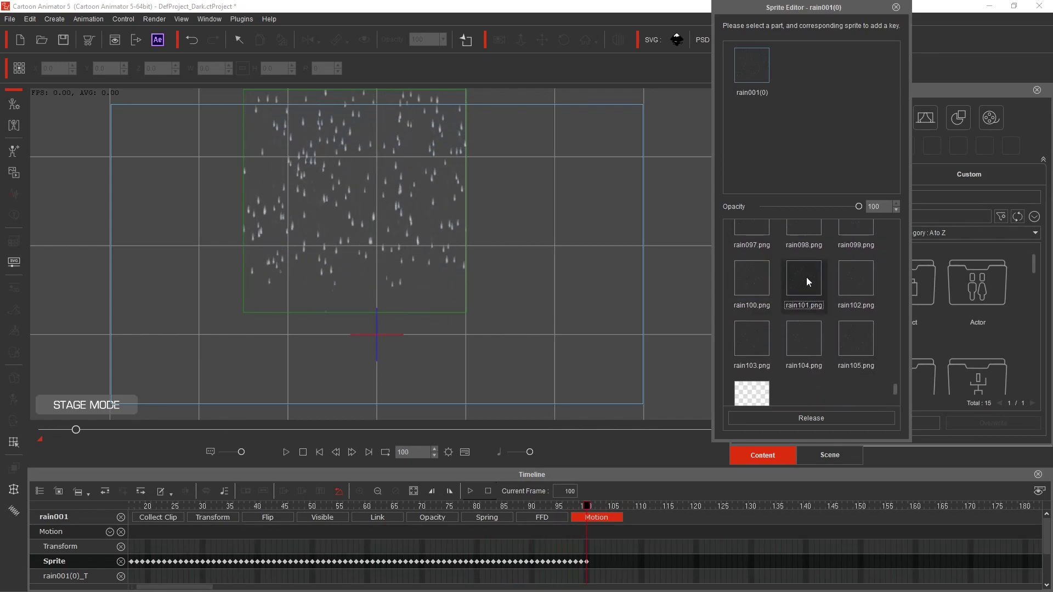
click(855, 280)
click(752, 339)
click(813, 340)
click(861, 338)
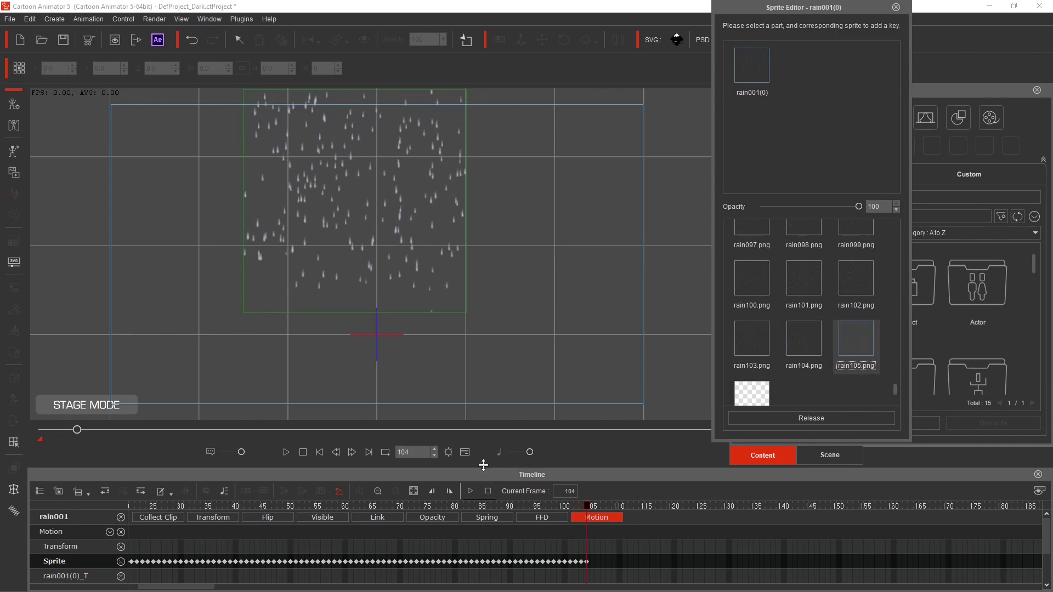
Step: Set the project's end frame to 104 and play the rain animation through to check it
click(448, 453)
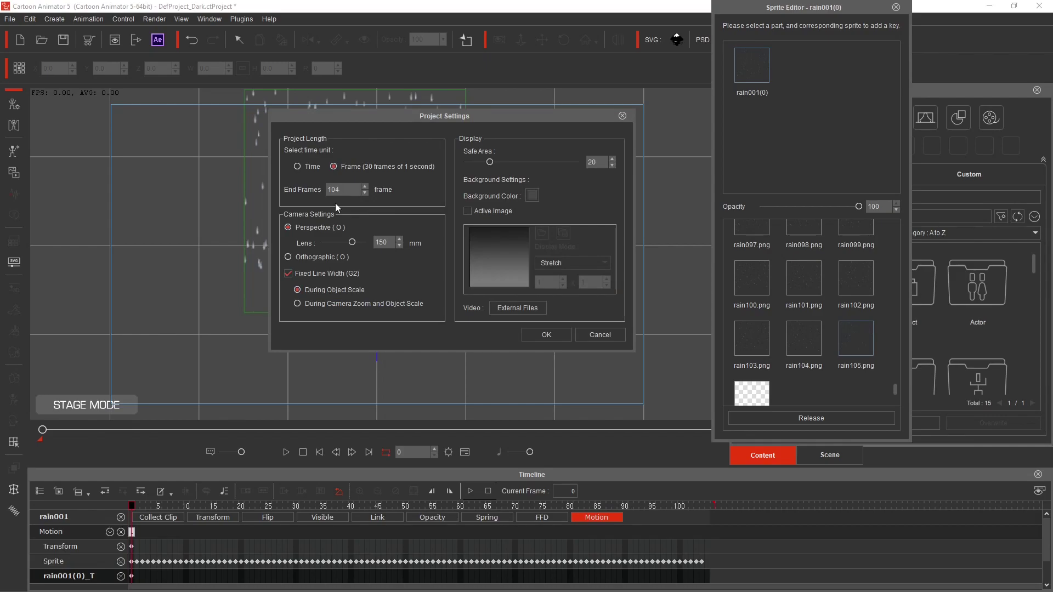
click(556, 334)
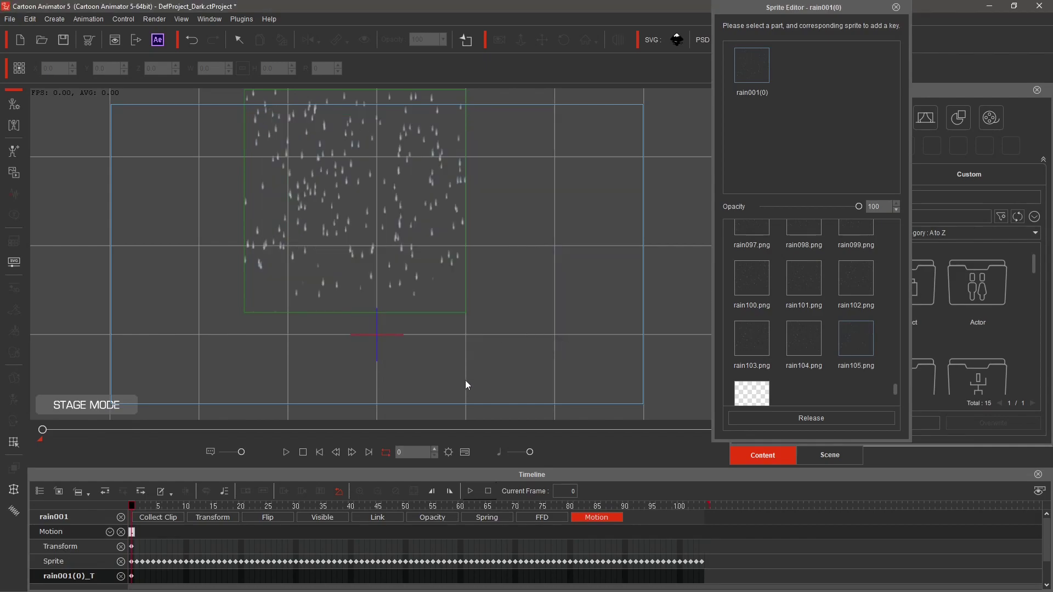
click(285, 452)
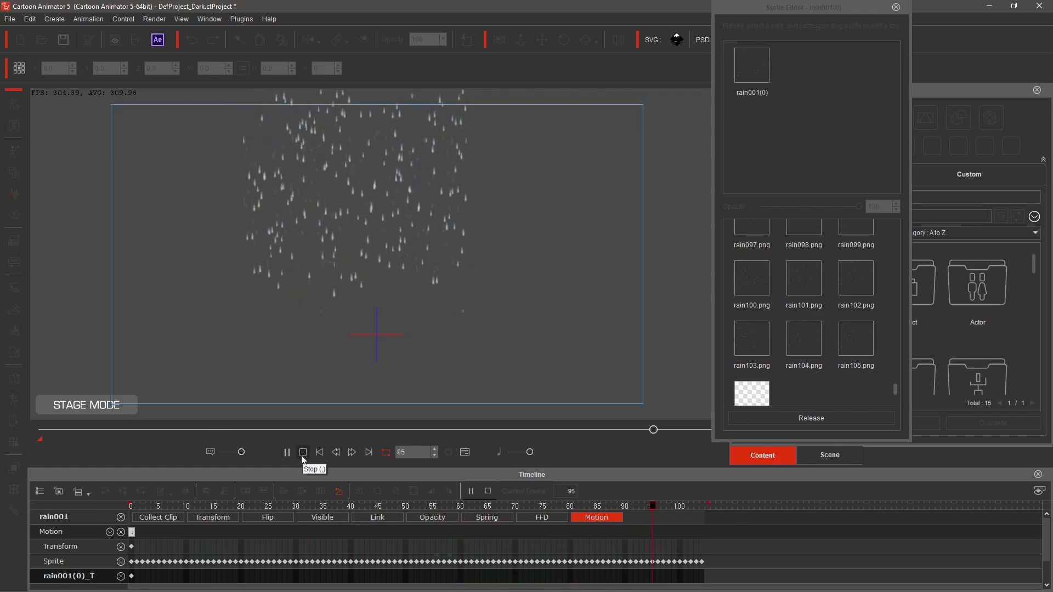
click(302, 454)
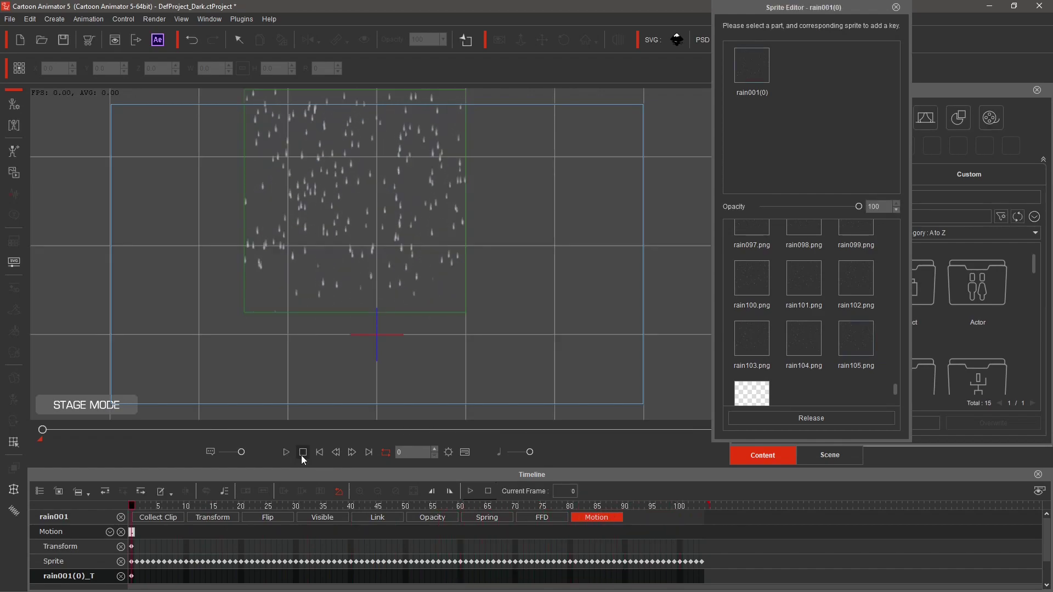
Step: Collect the rain001 clip from frame 0 to 104 and add it to the prop's action menu as "Let it Rain"
click(162, 518)
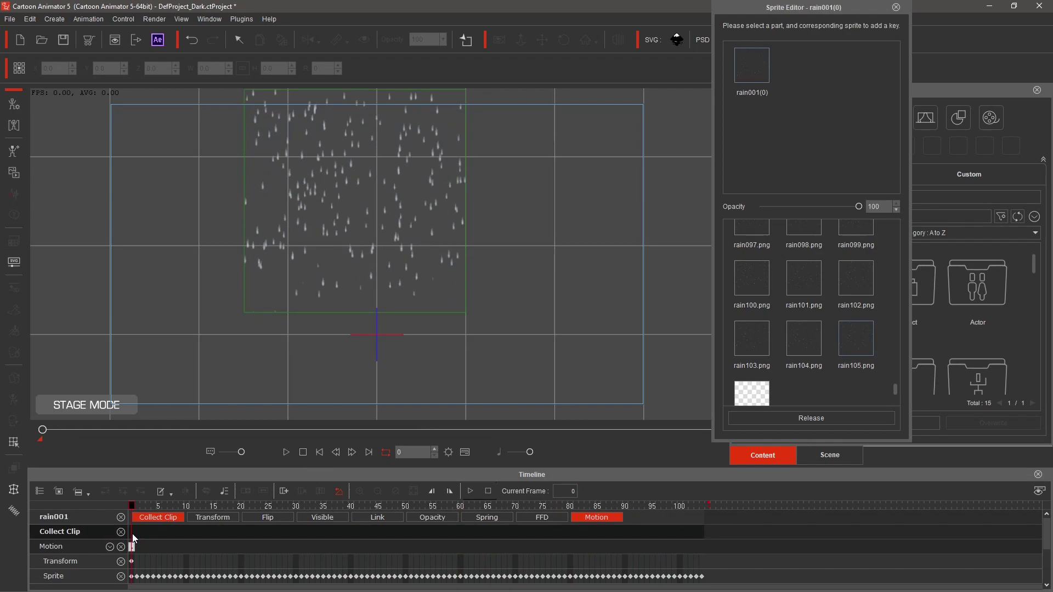
drag(132, 536, 702, 544)
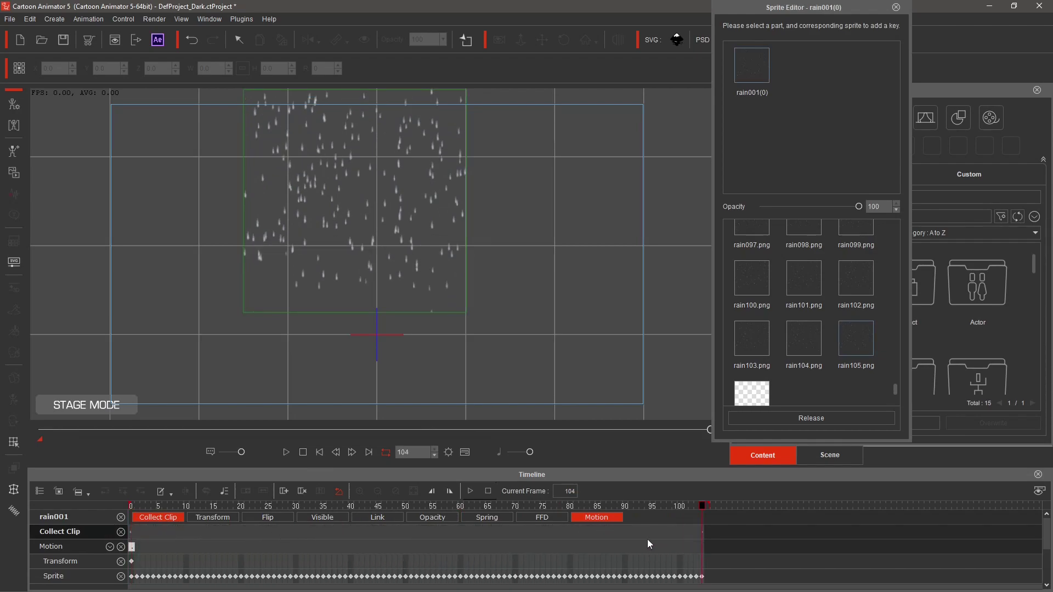
right_click(327, 530)
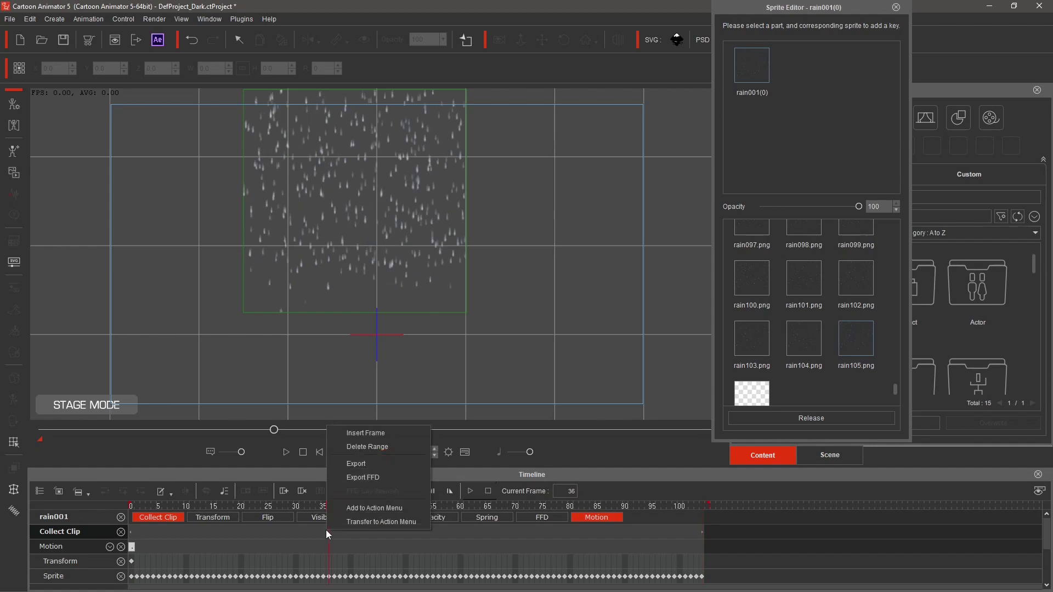
click(373, 510)
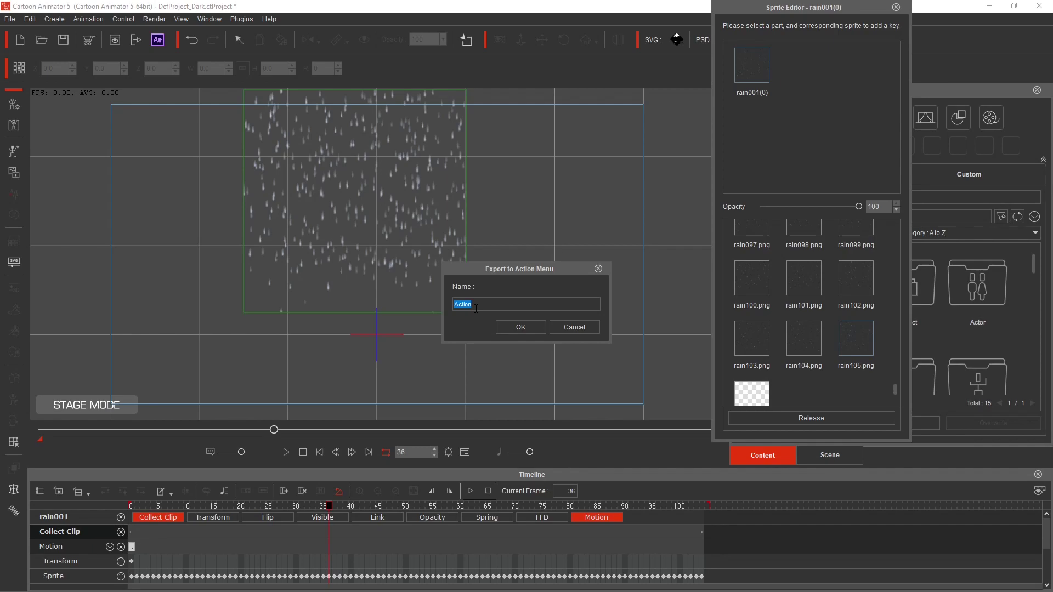
text(Let it Rai)
click(513, 328)
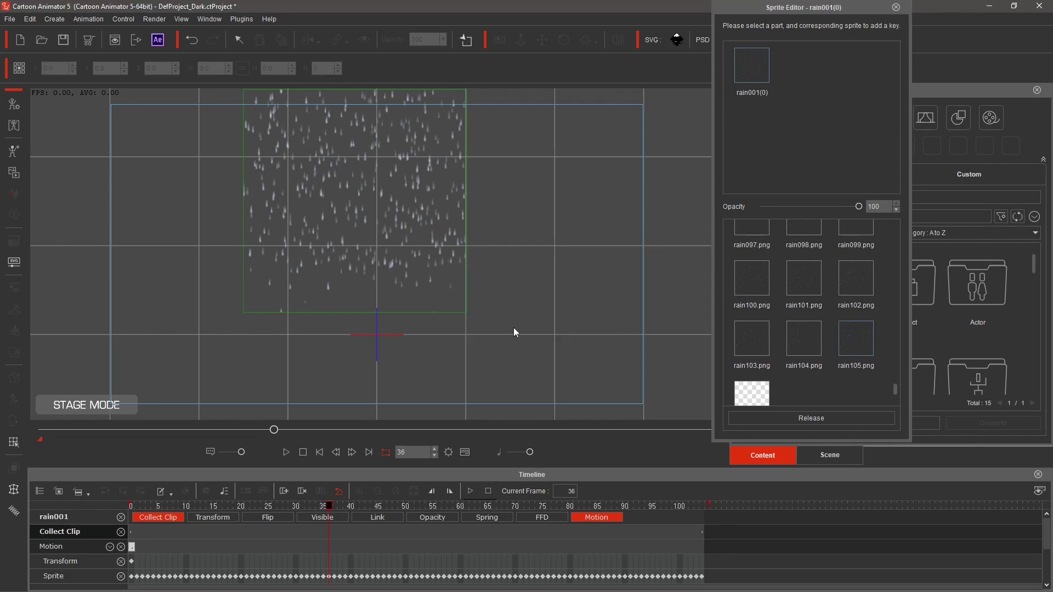
Step: Close the Sprite Editor and save the prop as "Rain" in the custom Props library's Weather folder
click(896, 8)
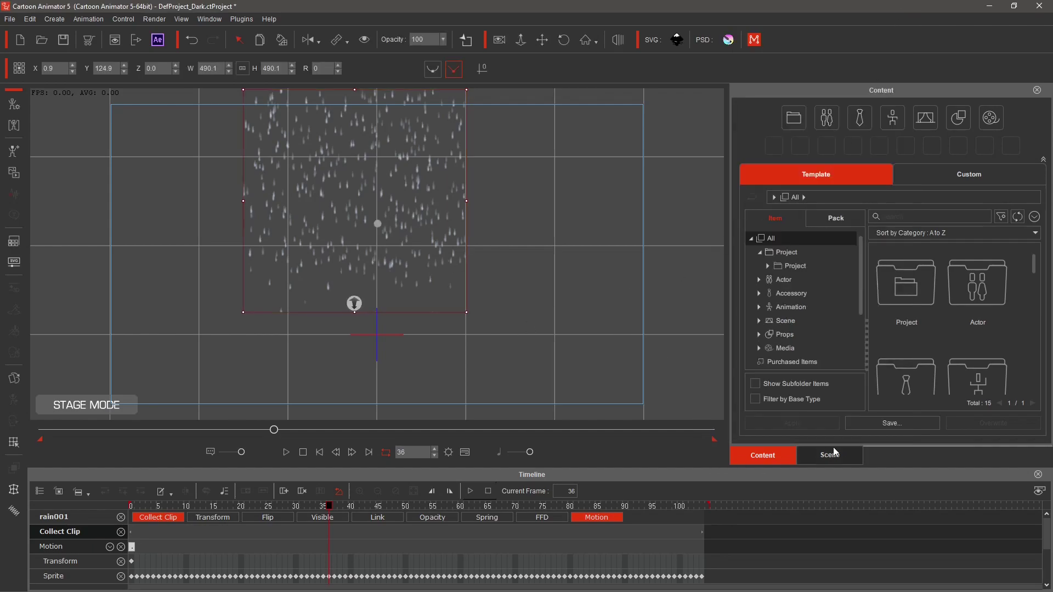
click(980, 176)
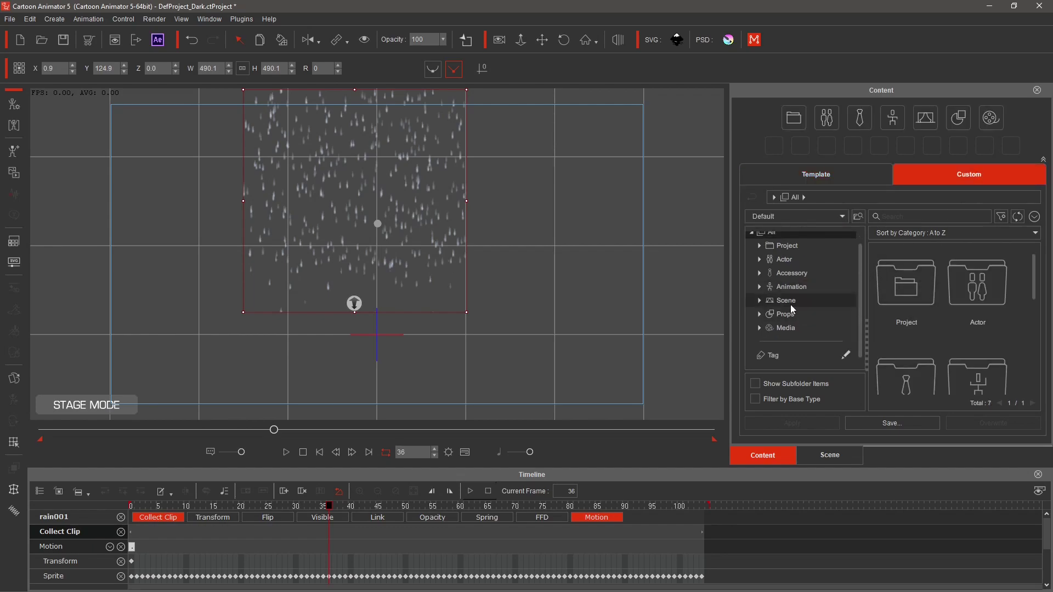
click(760, 314)
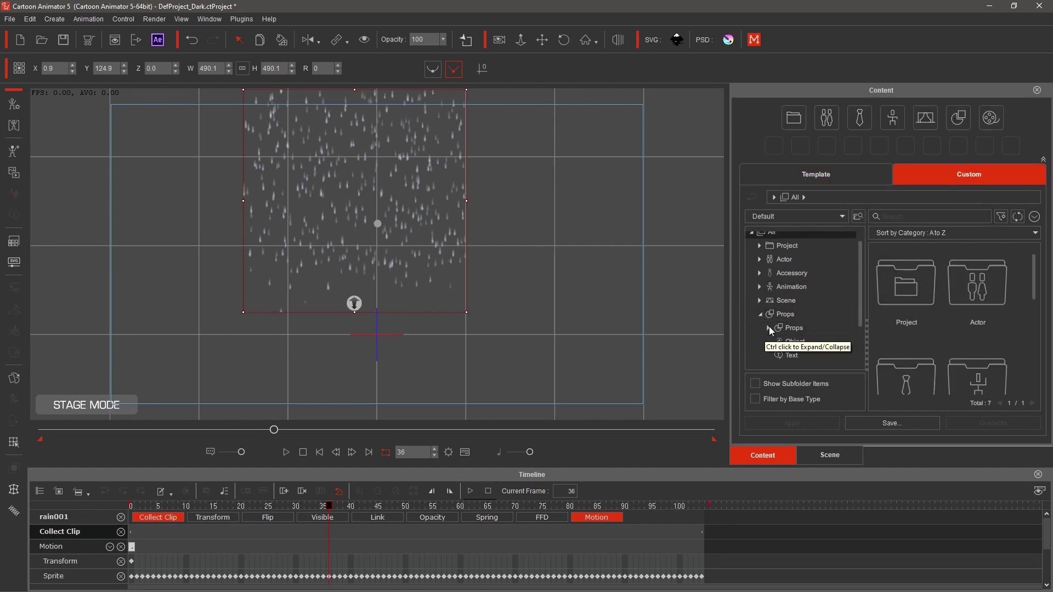
click(768, 328)
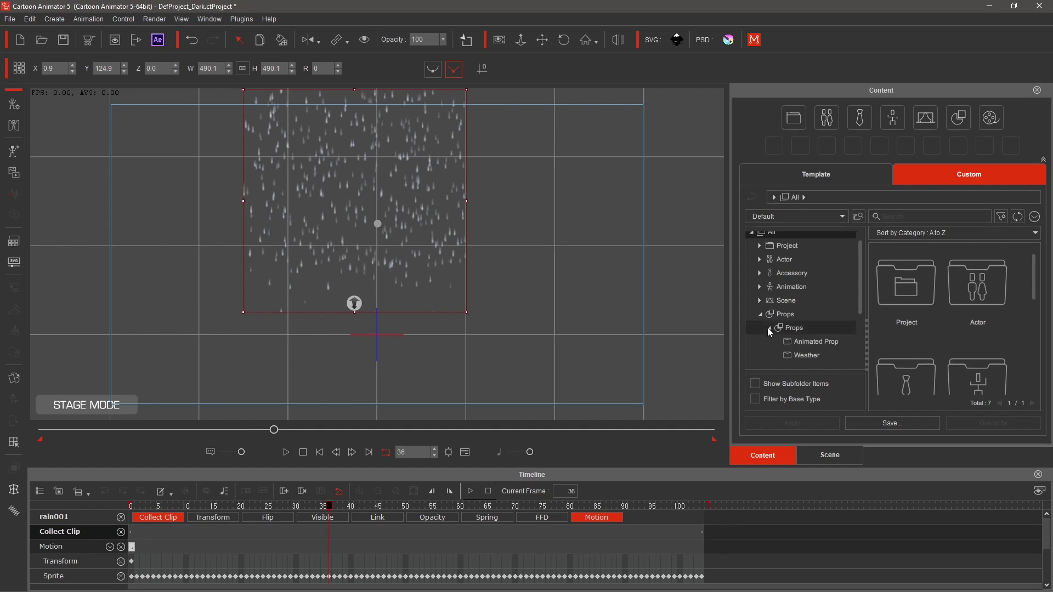
click(809, 356)
click(889, 424)
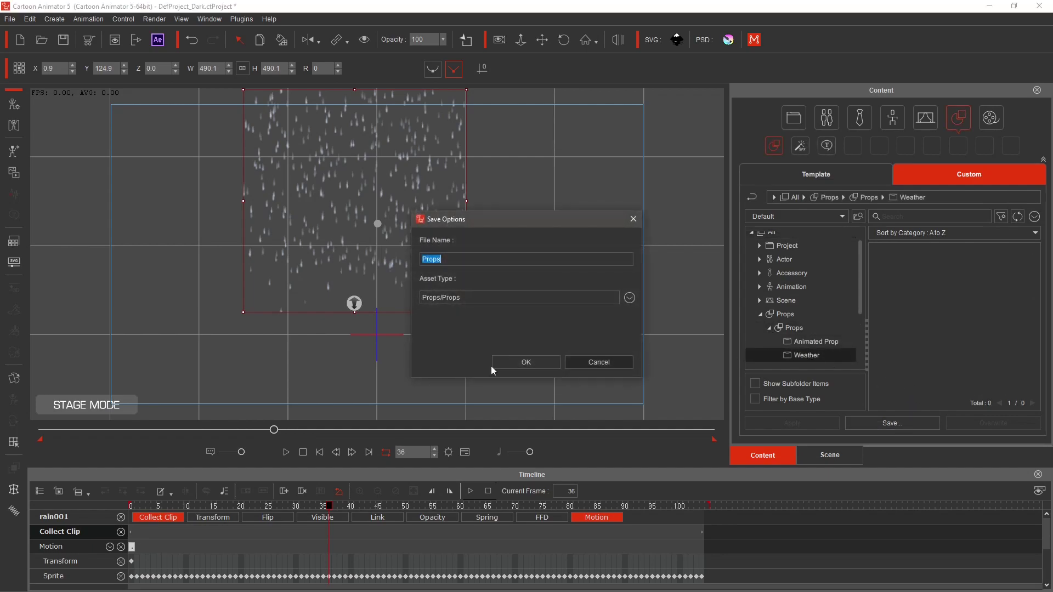
click(470, 255)
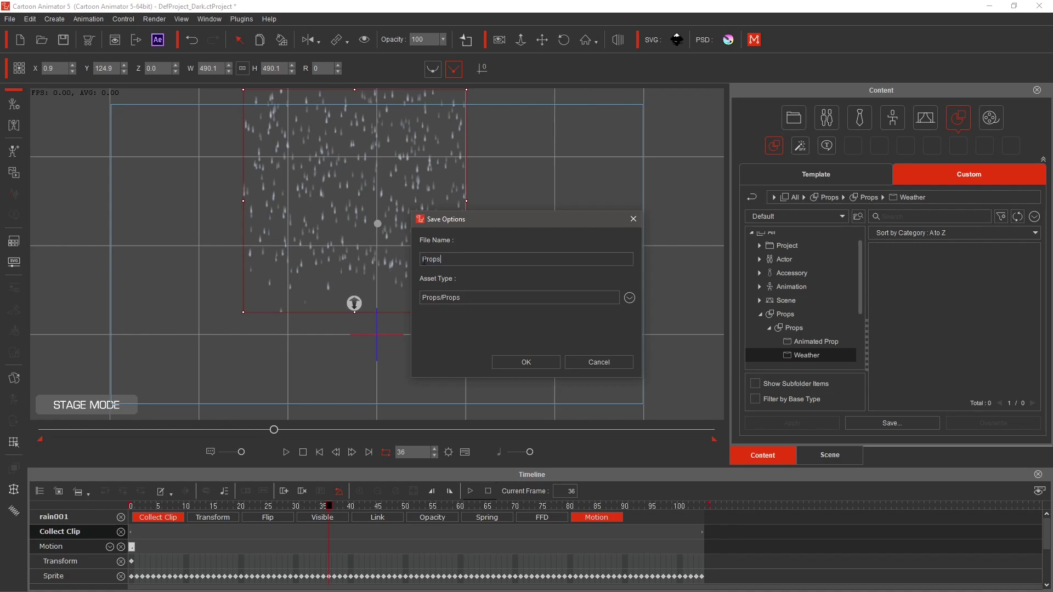
double_click(424, 260)
text(Rain)
click(516, 362)
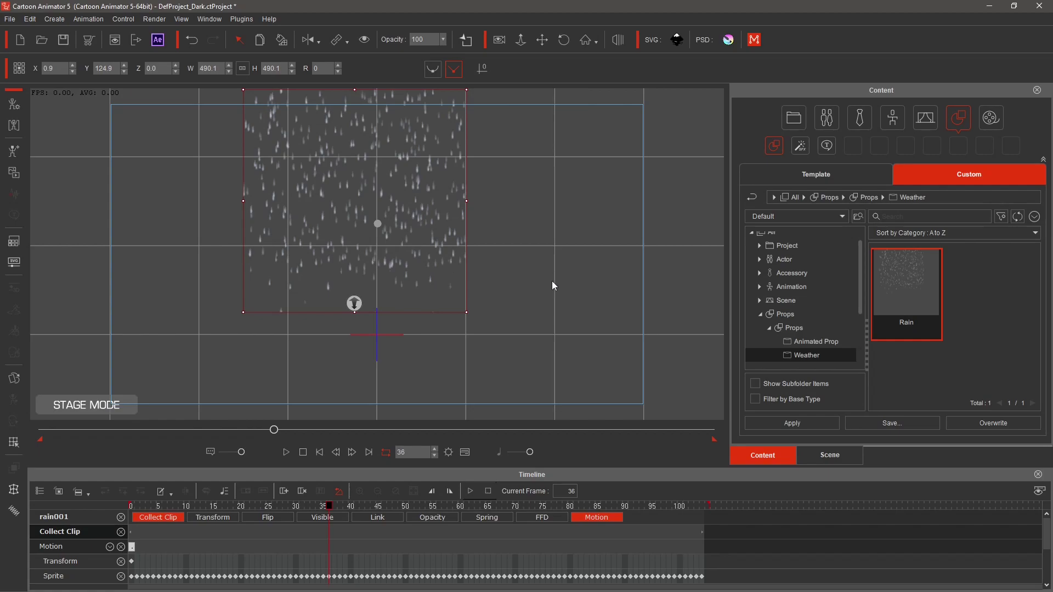
Step: Place the saved Rain prop on the stage of a new project and test its Let it Rain action
click(19, 40)
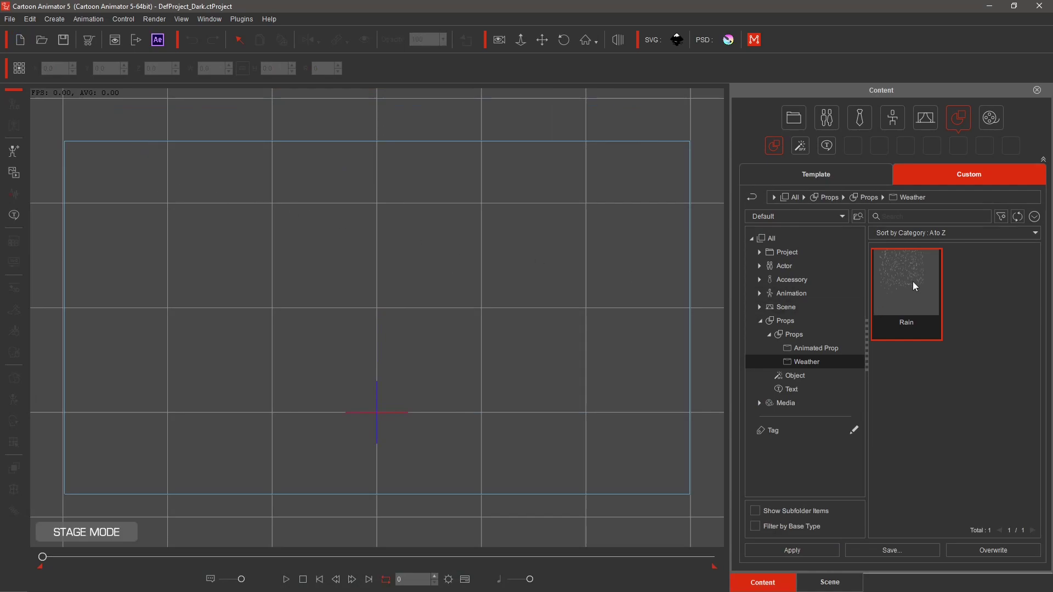
drag(912, 281, 437, 348)
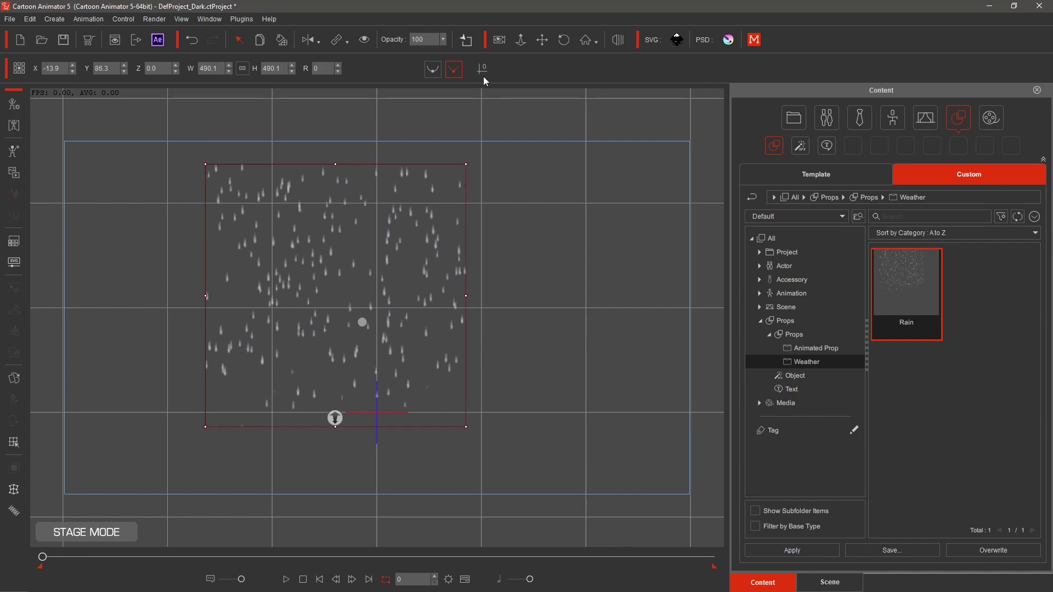
right_click(371, 194)
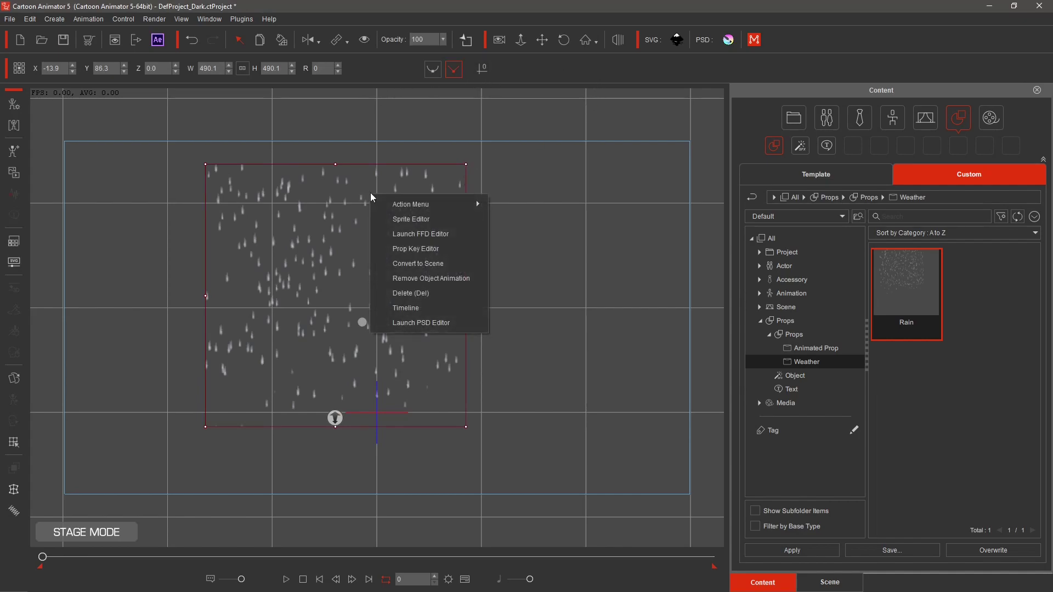
mouse_move(476, 200)
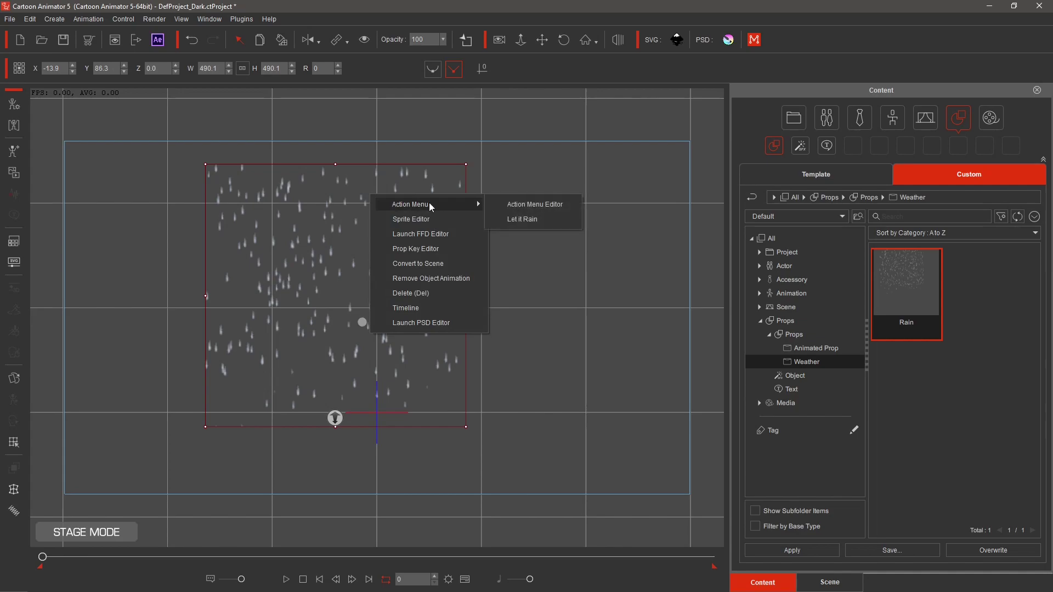
click(526, 220)
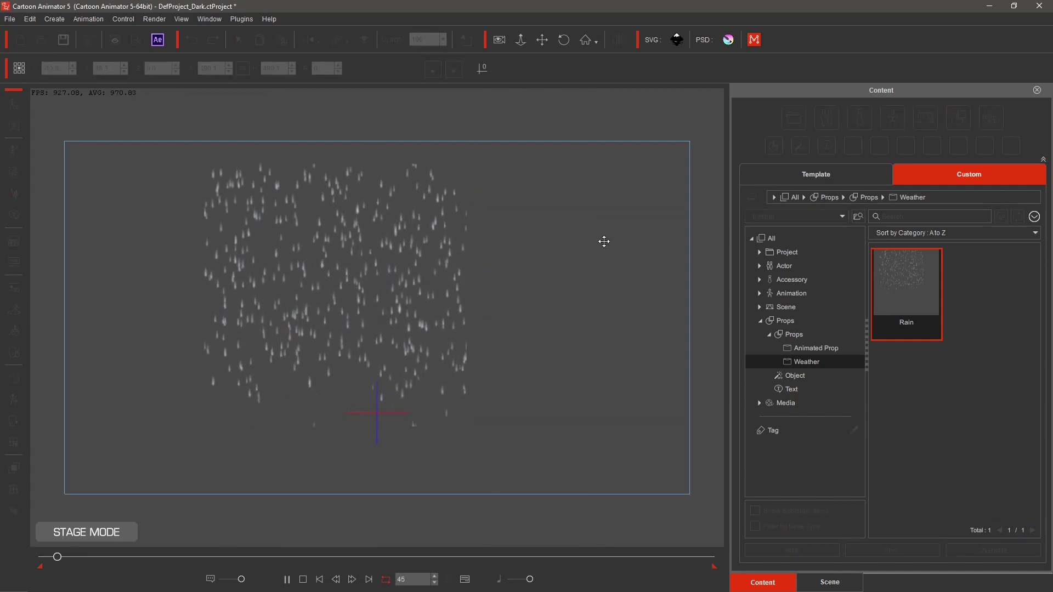
key(space)
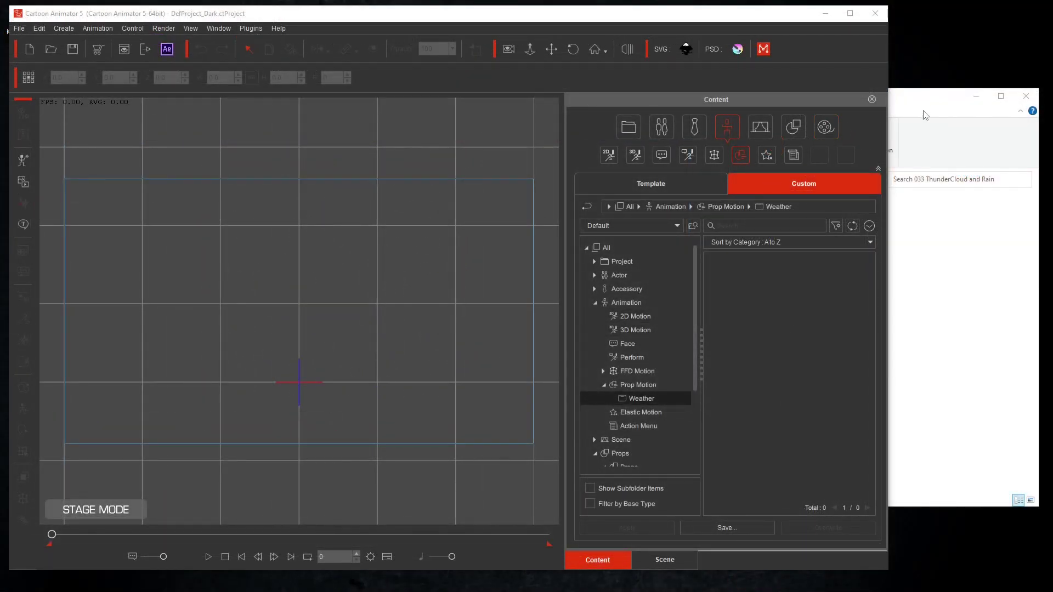
Step: Bring cloud.png from the 033 ThunderCloud and Rain folder onto the empty stage as a Static Image prop
click(929, 104)
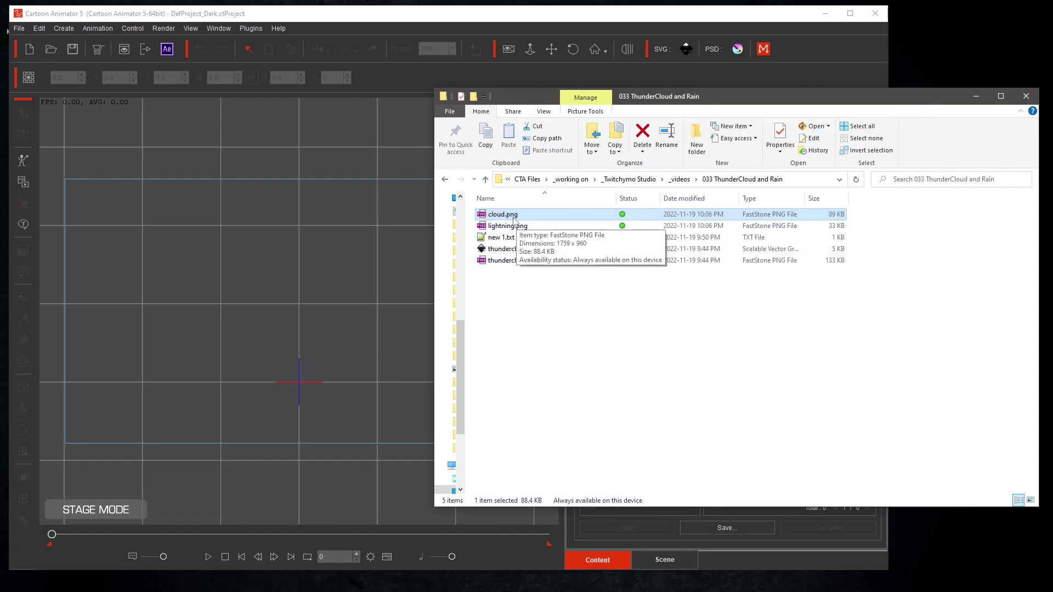
drag(514, 220, 290, 319)
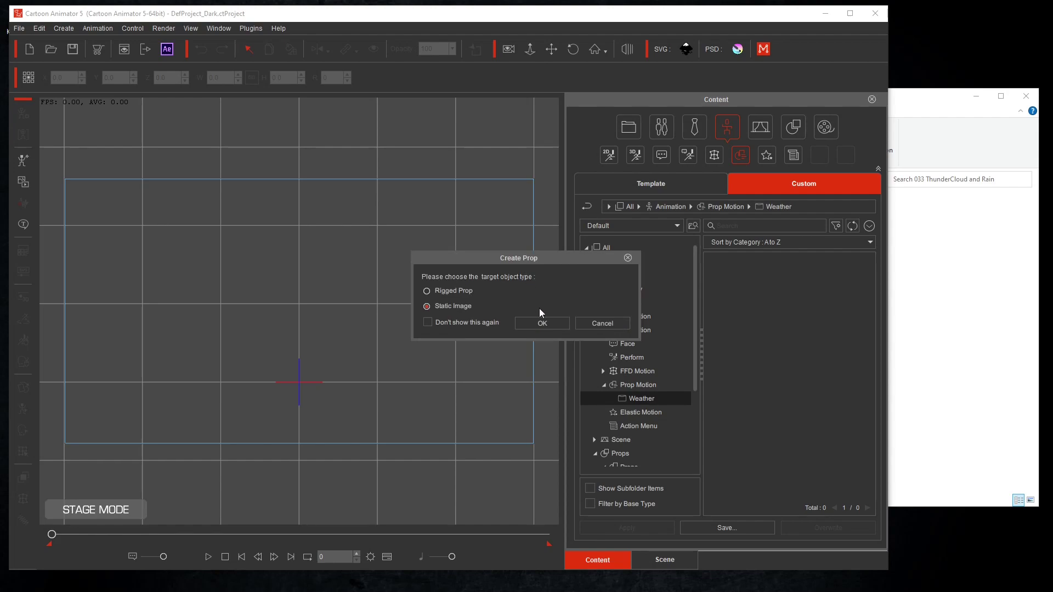
click(542, 322)
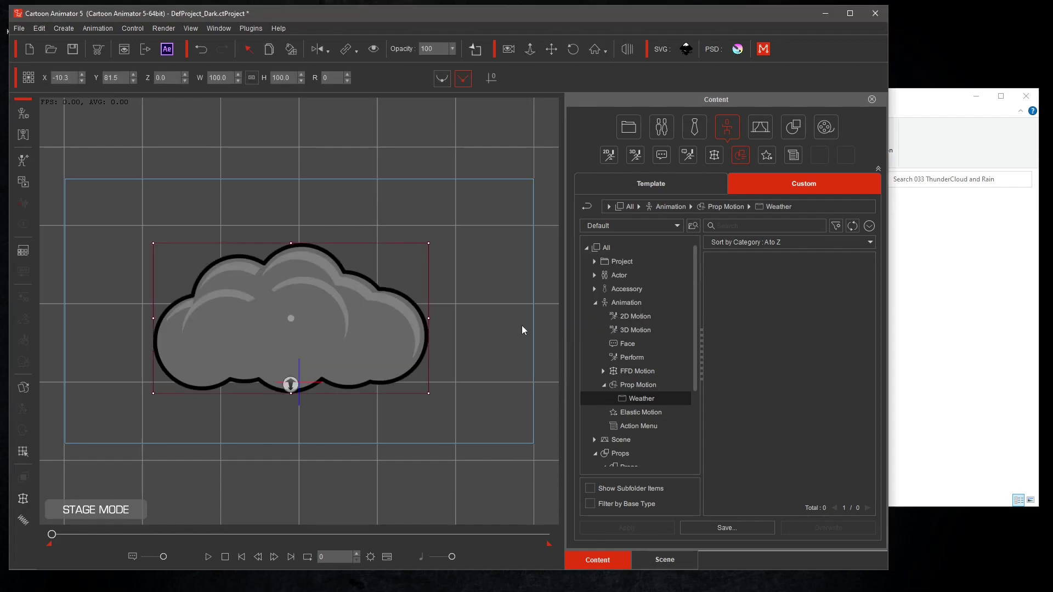
Step: Centre the cloud horizontally on the stage and save it as "Cloud01" in the custom Props library's Weather folder
mouse_move(363, 318)
mouse_down()
mouse_move(376, 296)
mouse_move(373, 306)
mouse_up()
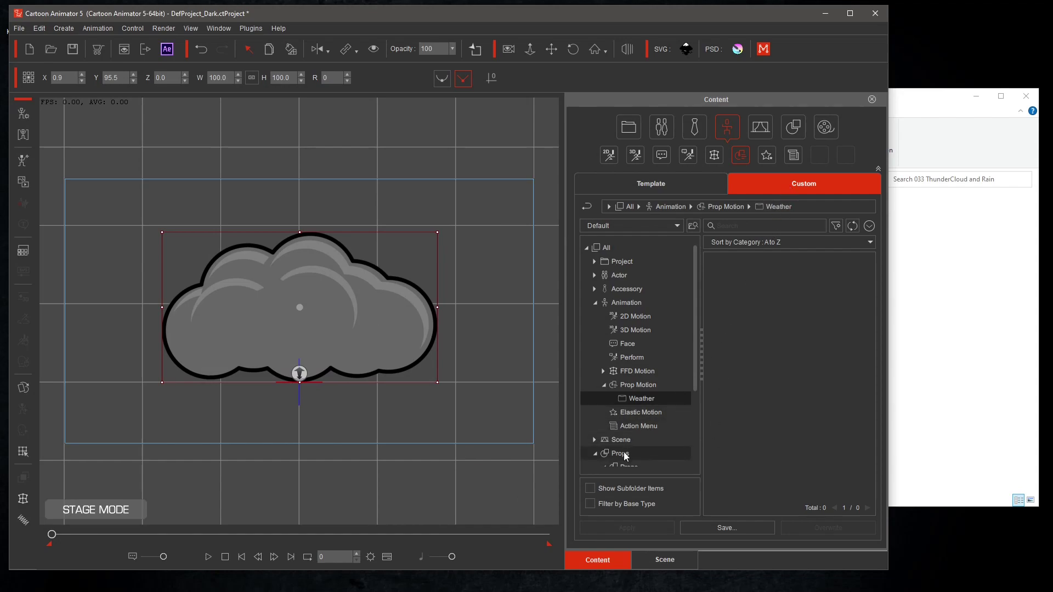
scroll(627, 444, down, 1)
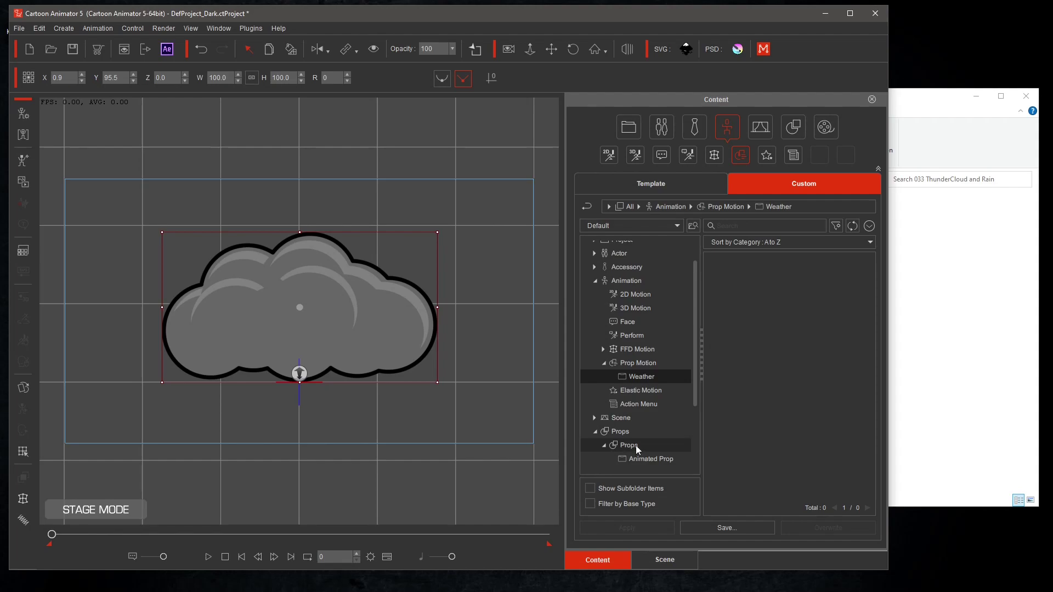
click(636, 445)
click(812, 297)
double_click(810, 296)
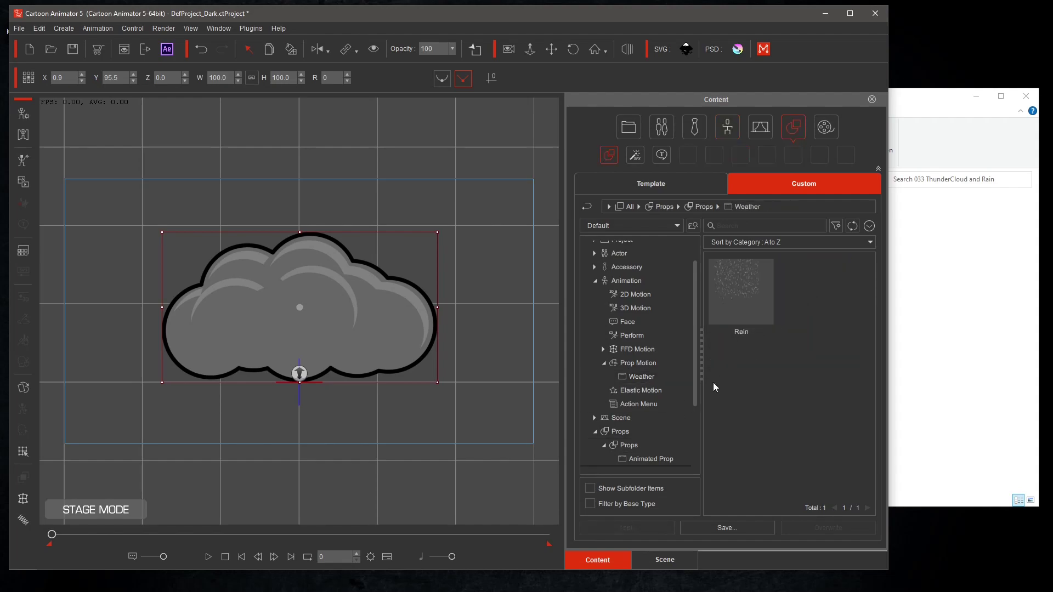
click(719, 526)
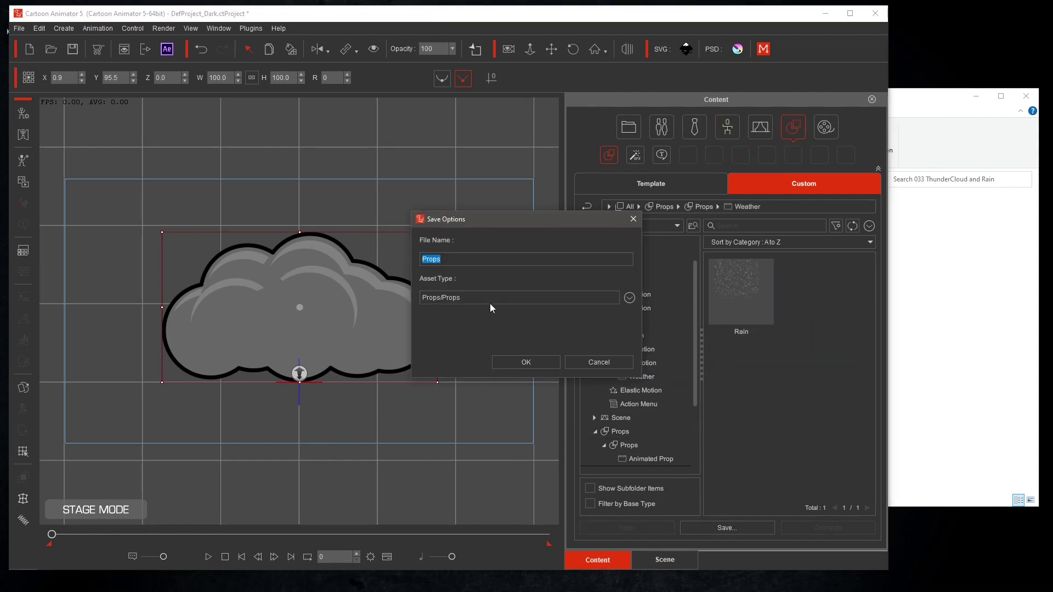
text(Clouyd)
click(525, 361)
click(514, 364)
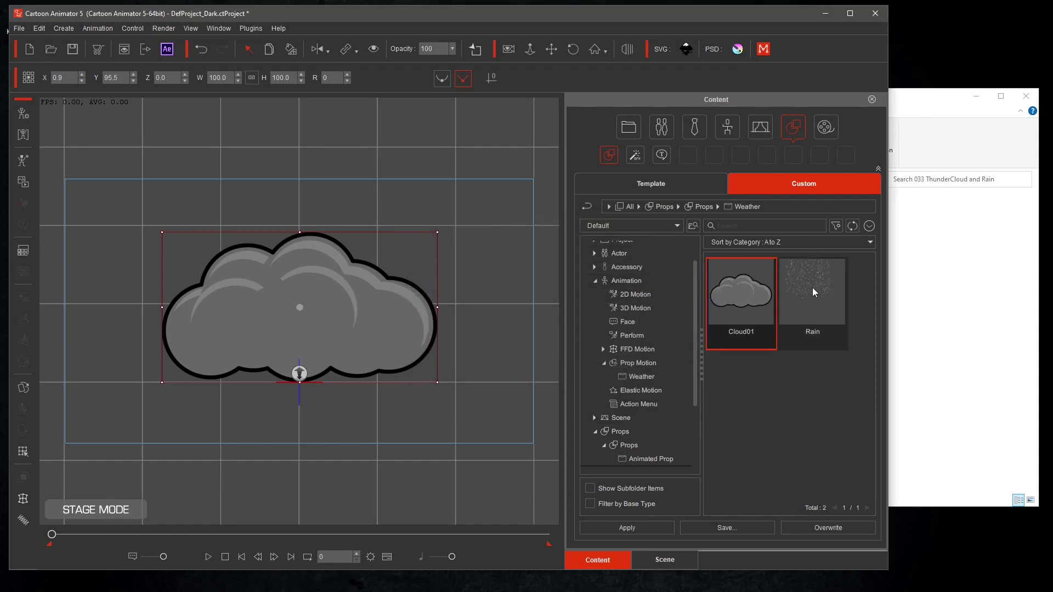
Step: Place the saved Rain prop over the cloud and push it behind the cloud to a Z depth of about -216
drag(812, 287, 289, 337)
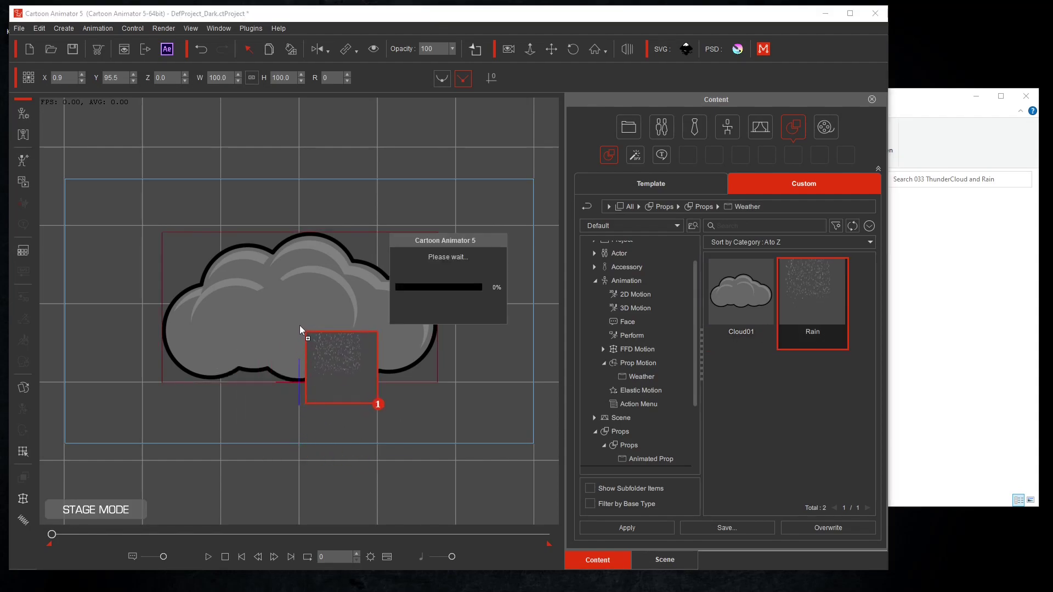
click(320, 279)
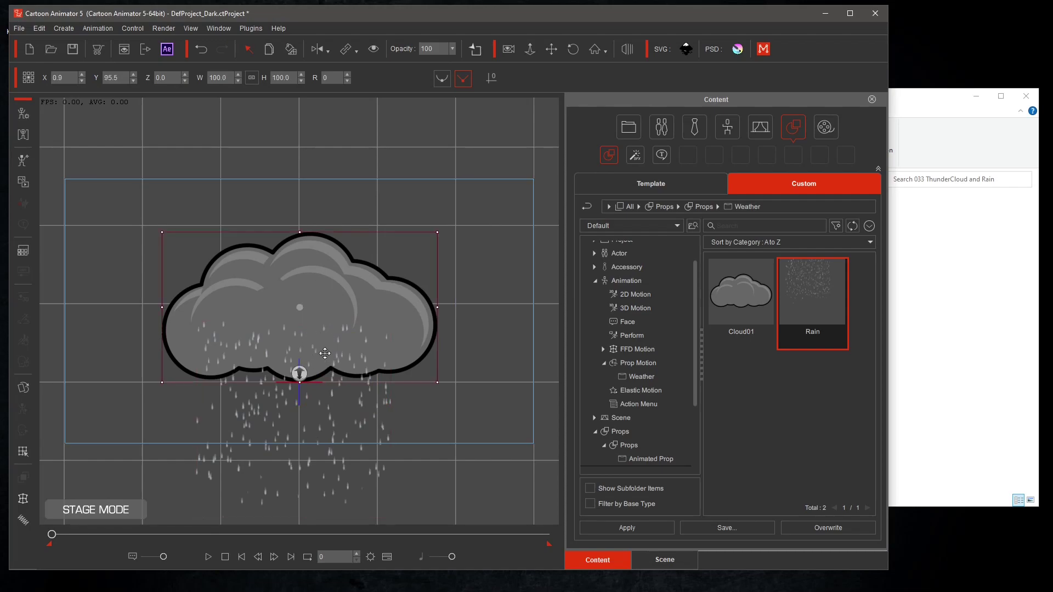
click(383, 426)
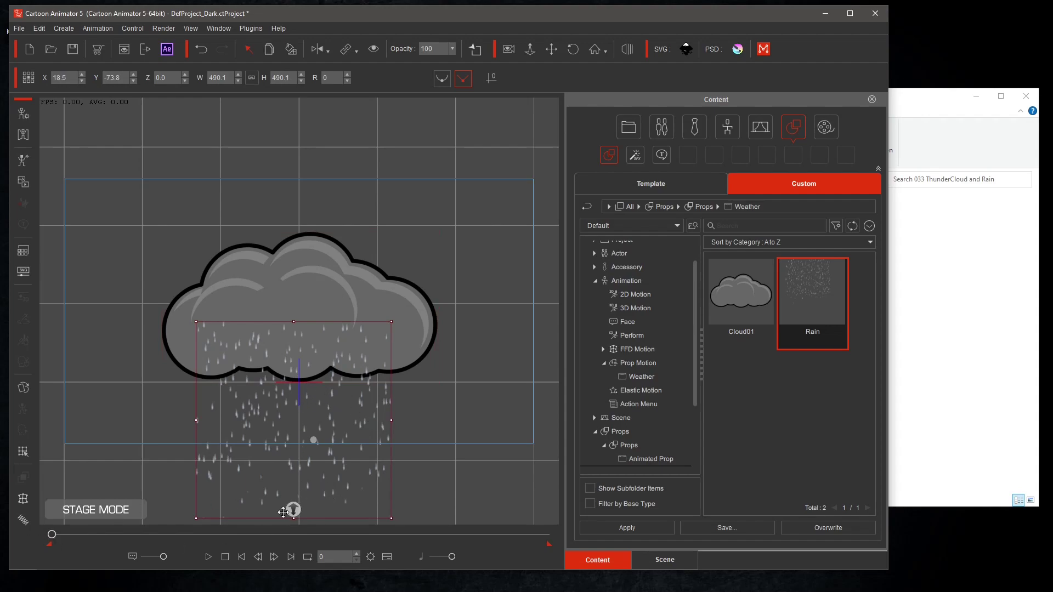
drag(300, 506, 296, 468)
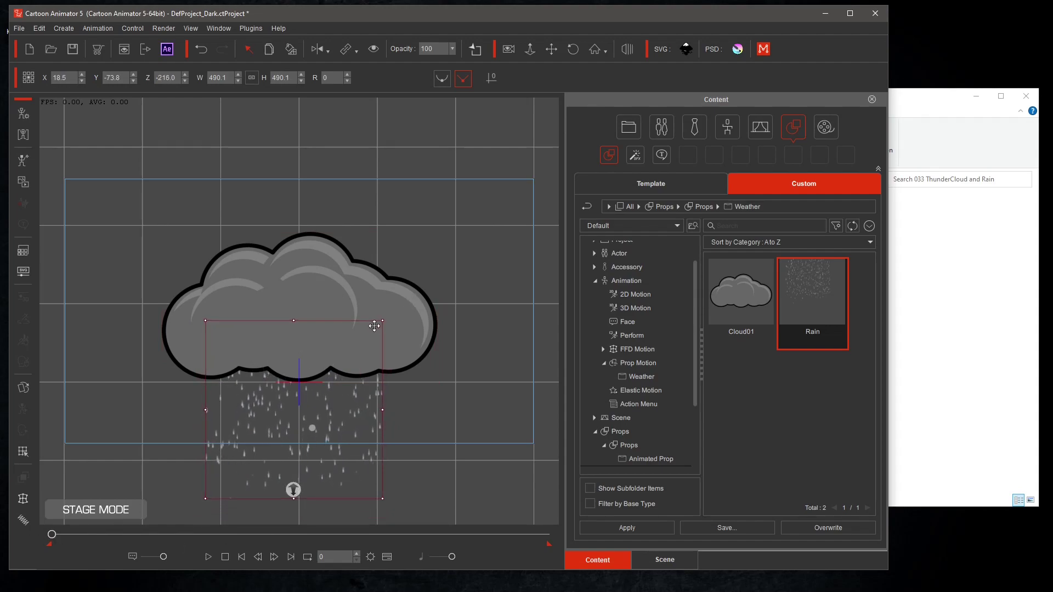
Step: Raise the cloud and fit the rain beneath it at a scale of about 712, previewing the playback to check the rain
drag(385, 320, 308, 246)
click(313, 301)
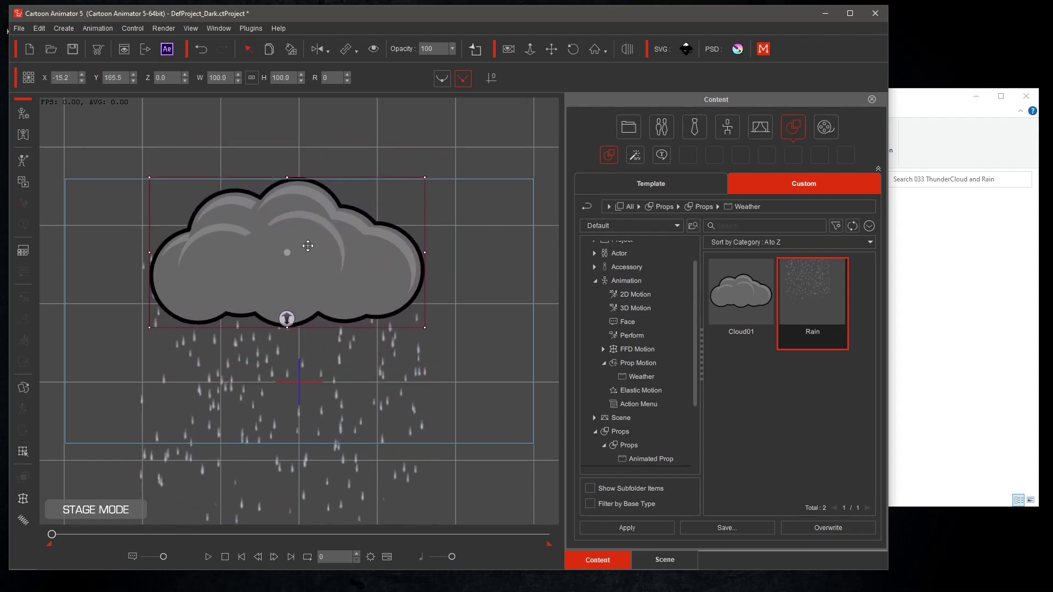
click(420, 375)
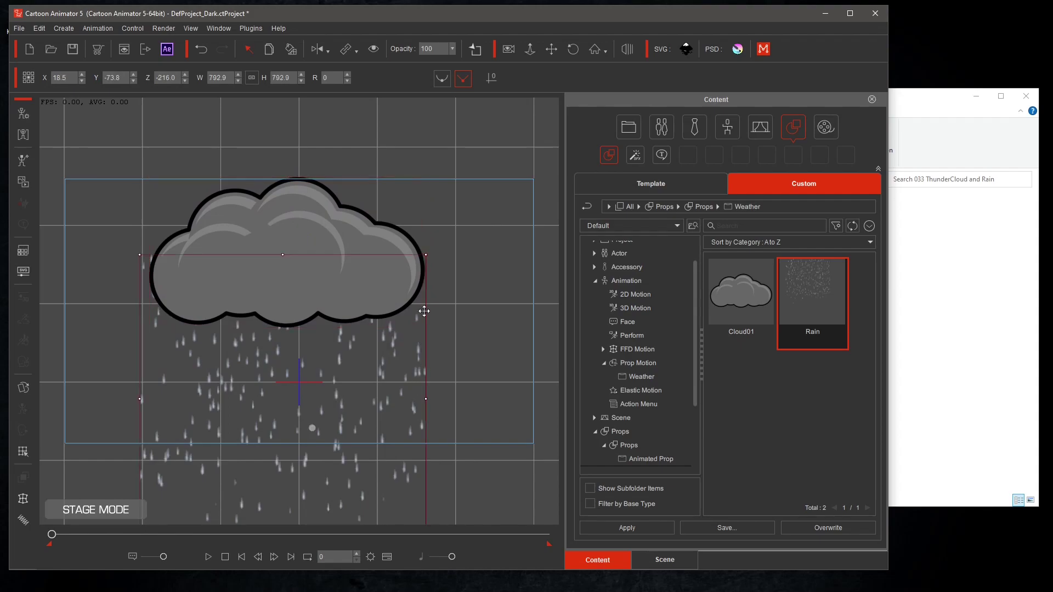
drag(426, 257, 414, 269)
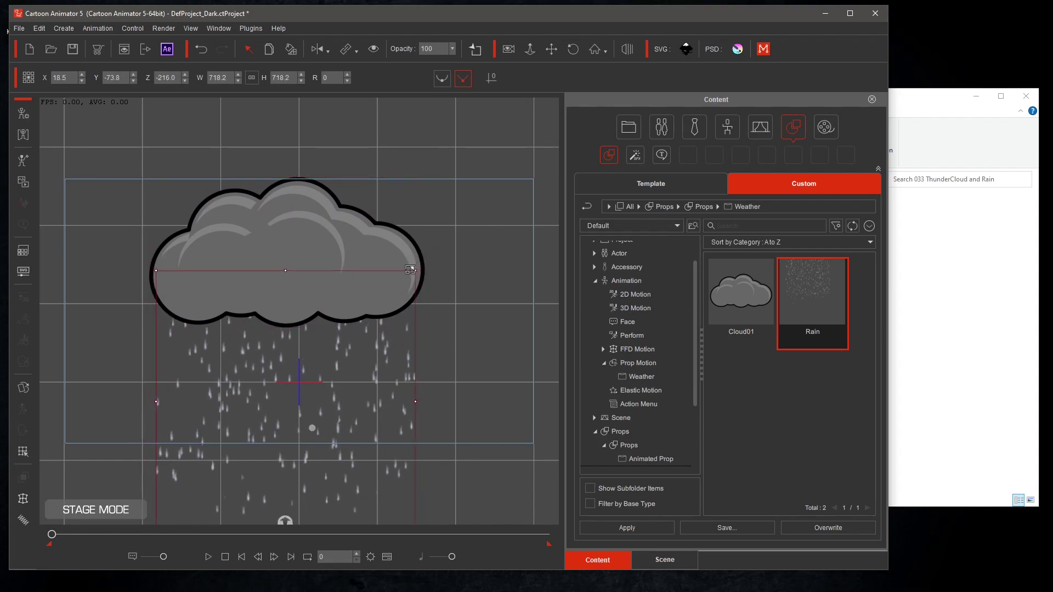
drag(356, 371, 354, 354)
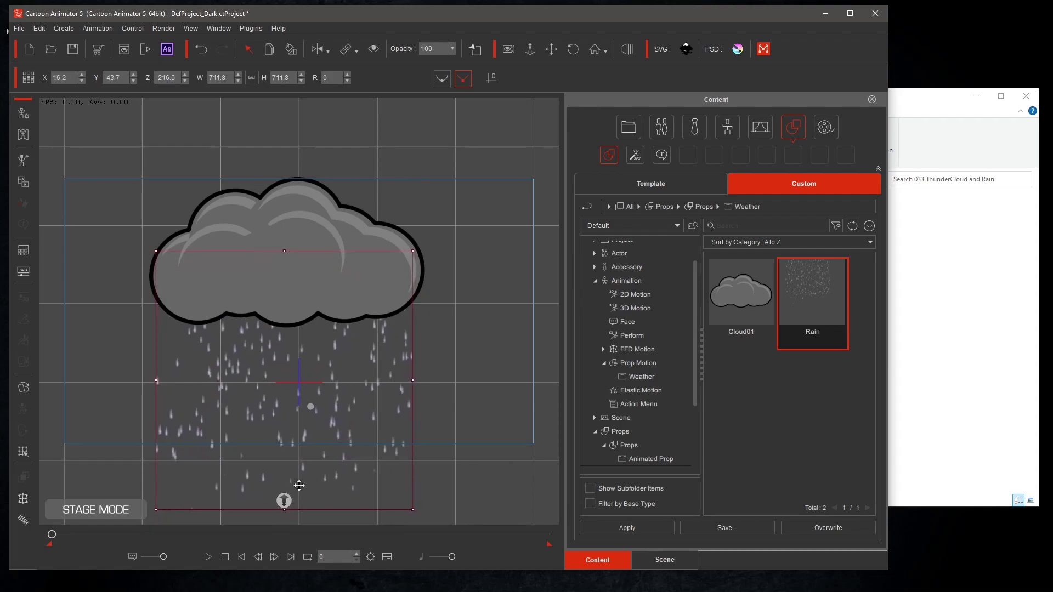
click(209, 556)
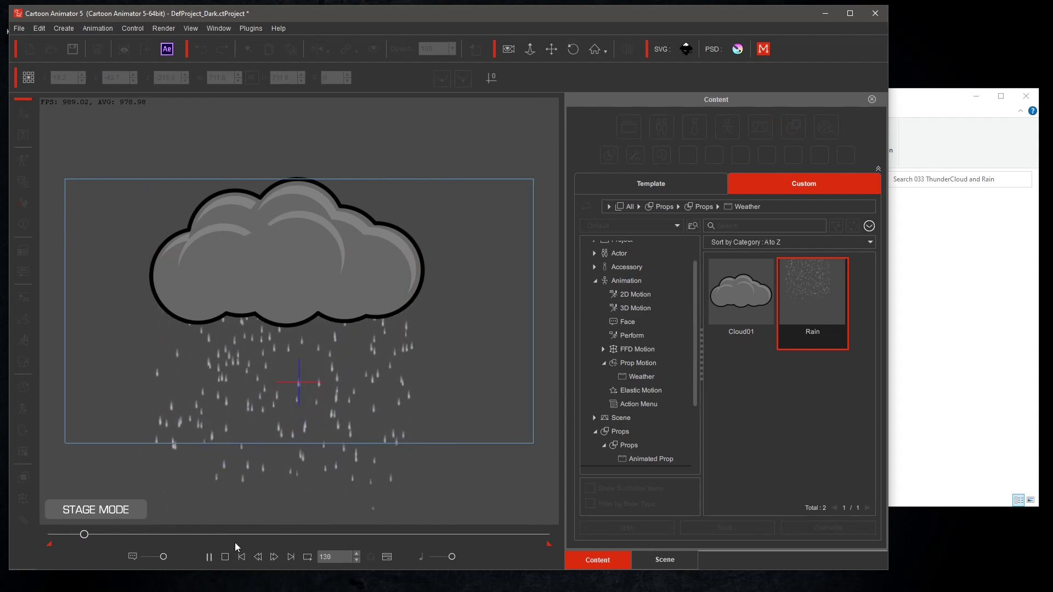
click(224, 557)
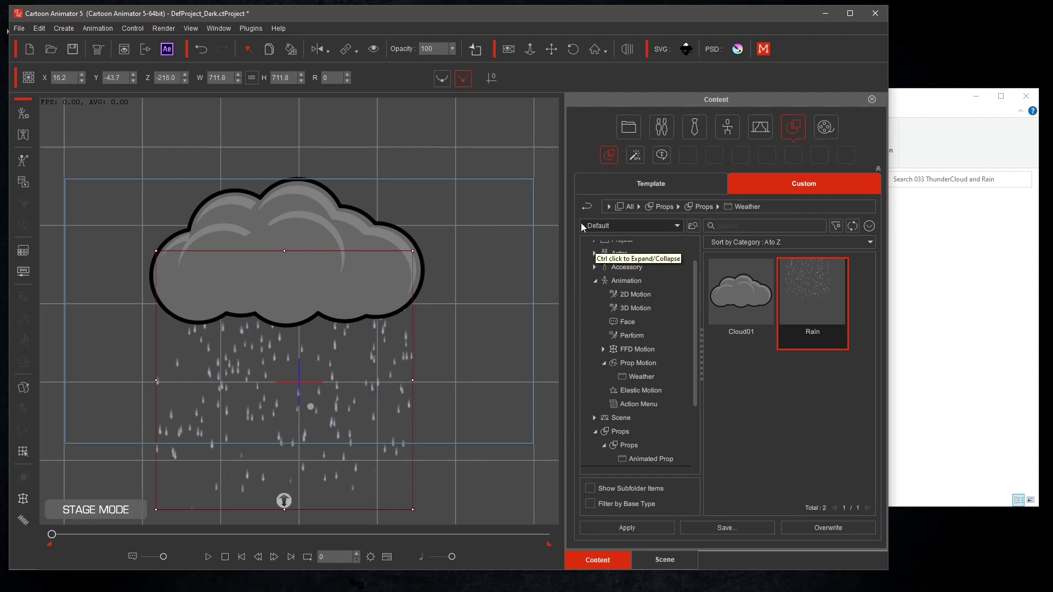